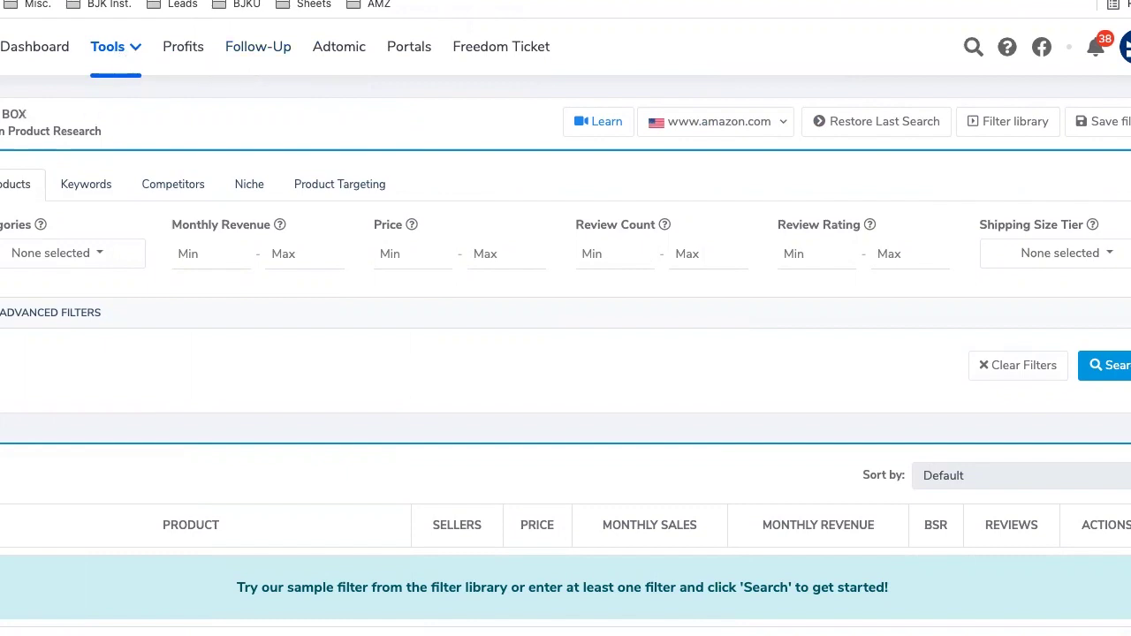
# - Add Baby and Health & Household to the product search's category filter
pyautogui.moveTo(31, 115); pyautogui.dragTo(0, 115)
pyautogui.click(129, 115)
pyautogui.click(77, 263)
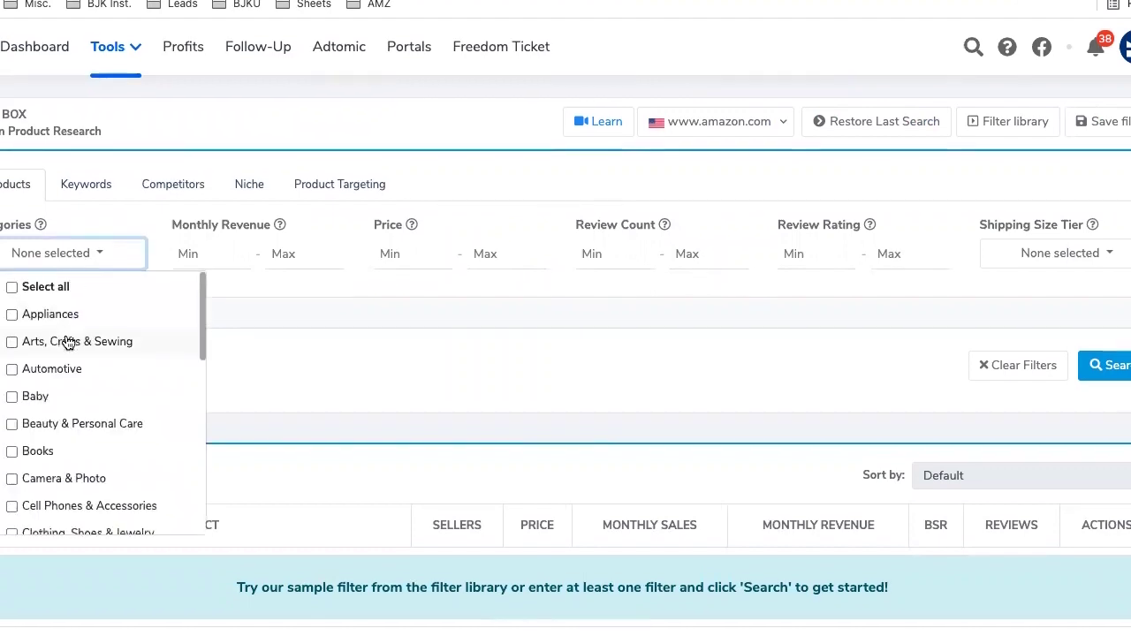
pyautogui.scroll(-1, 68, 340)
pyautogui.scroll(-1, 64, 340)
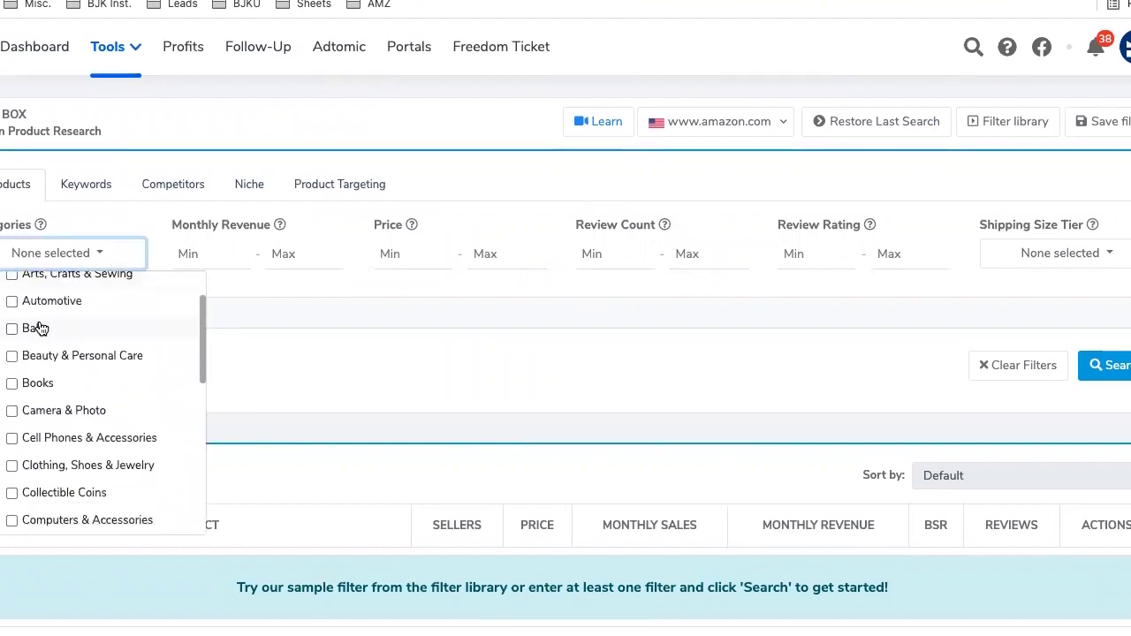
pyautogui.click(37, 329)
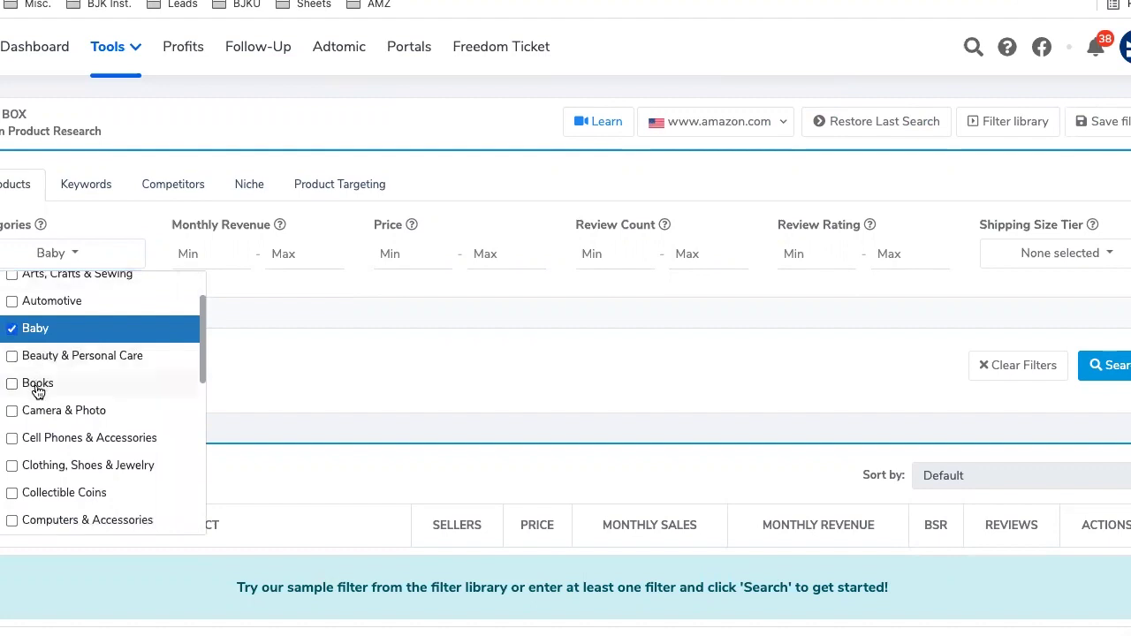
pyautogui.scroll(-5, 37, 414)
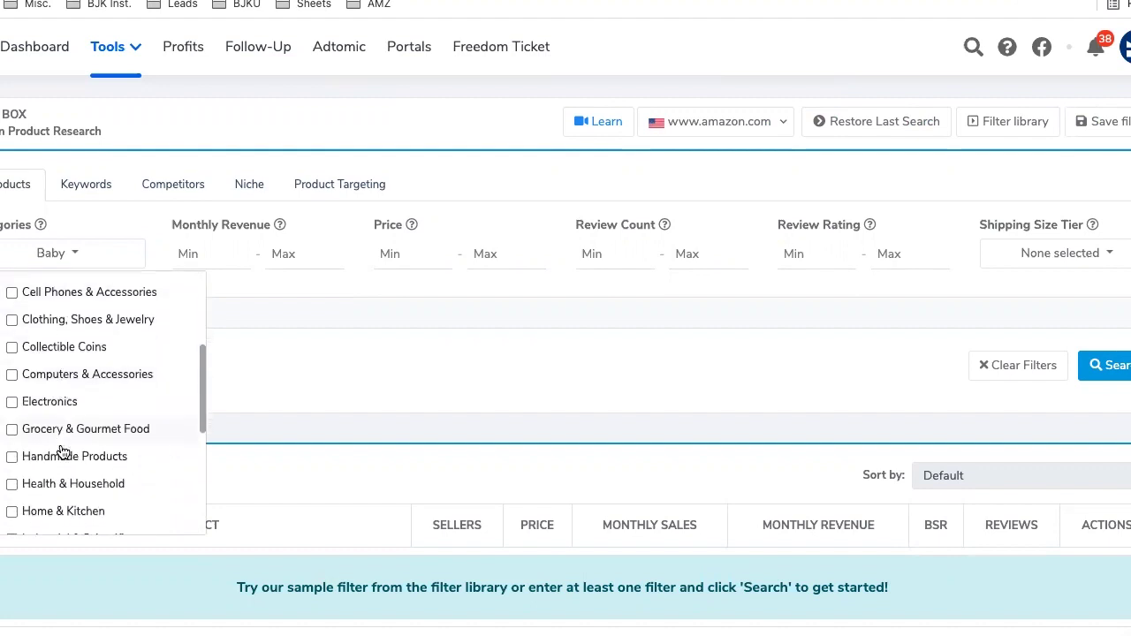
pyautogui.scroll(-1, 69, 380)
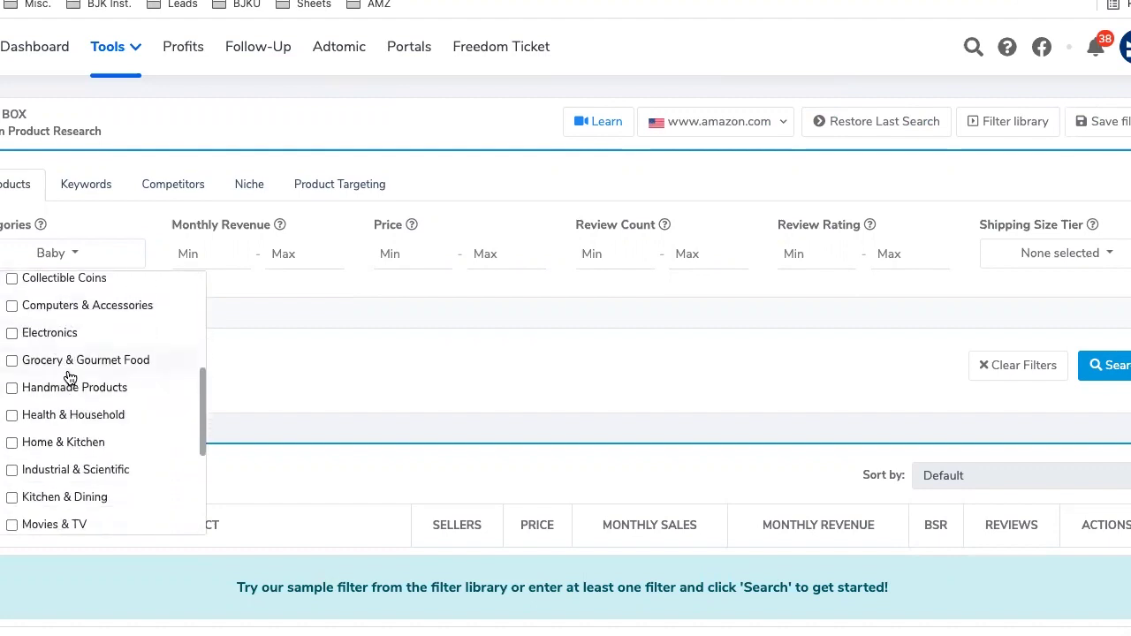
pyautogui.click(72, 415)
# - Add Home & Kitchen, Industrial & Scientific, and Kitchen & Dining to the category filter
pyautogui.scroll(-2, 71, 385)
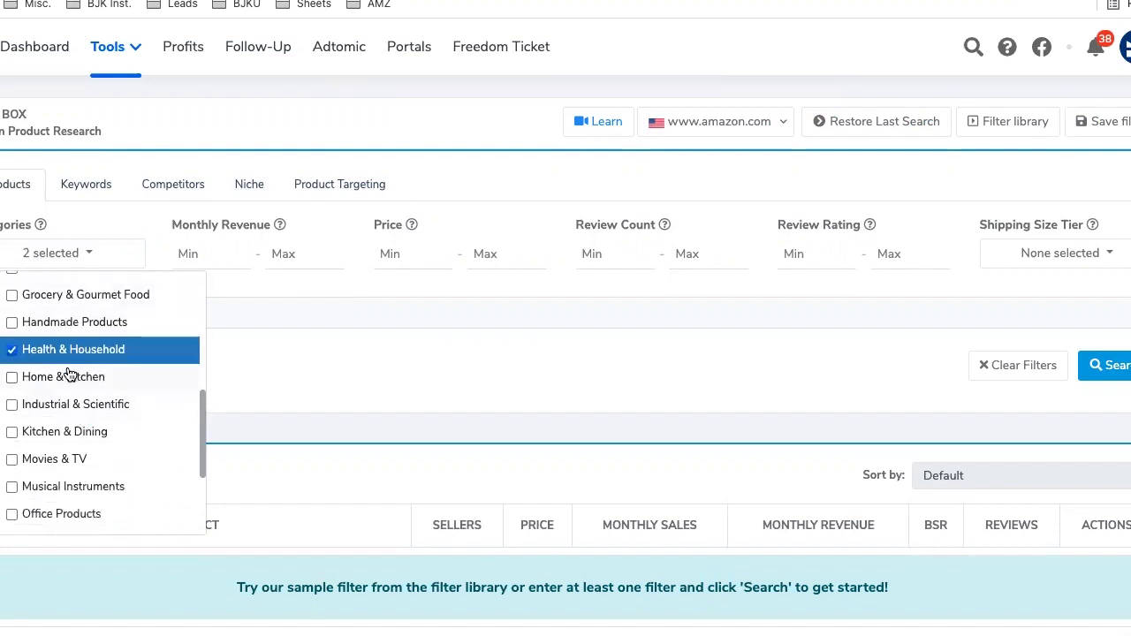
pyautogui.click(68, 376)
pyautogui.click(68, 402)
pyautogui.scroll(-2, 72, 428)
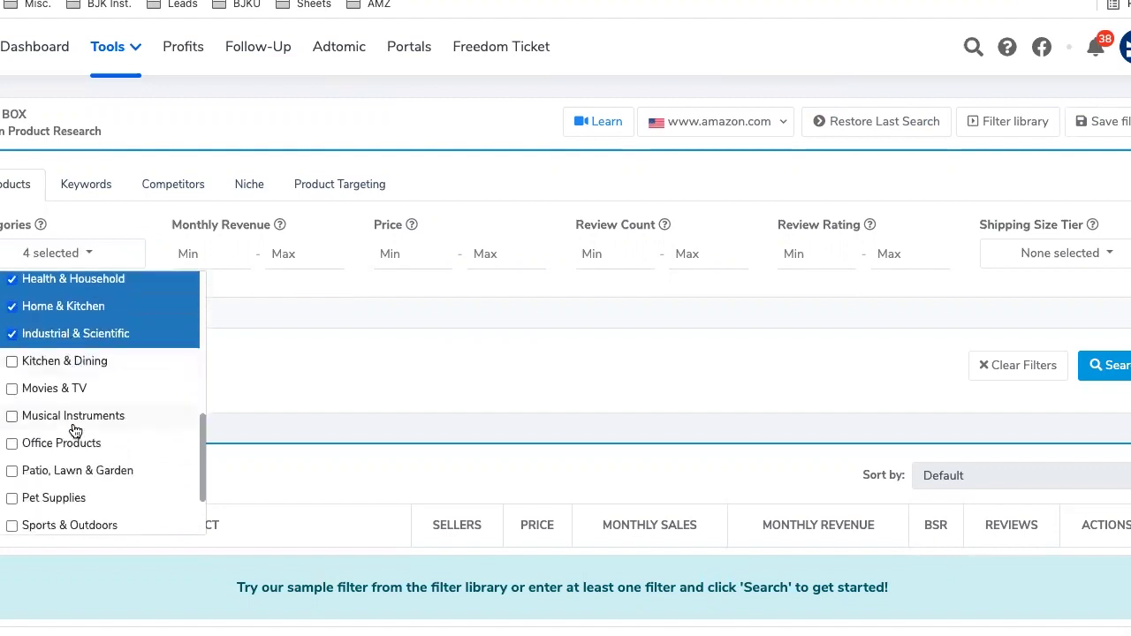
pyautogui.click(68, 362)
# - Add Office Products, Pet Supplies, Sports & Outdoors, and Toys & Games to the category filter and close the list
pyautogui.scroll(-3, 66, 393)
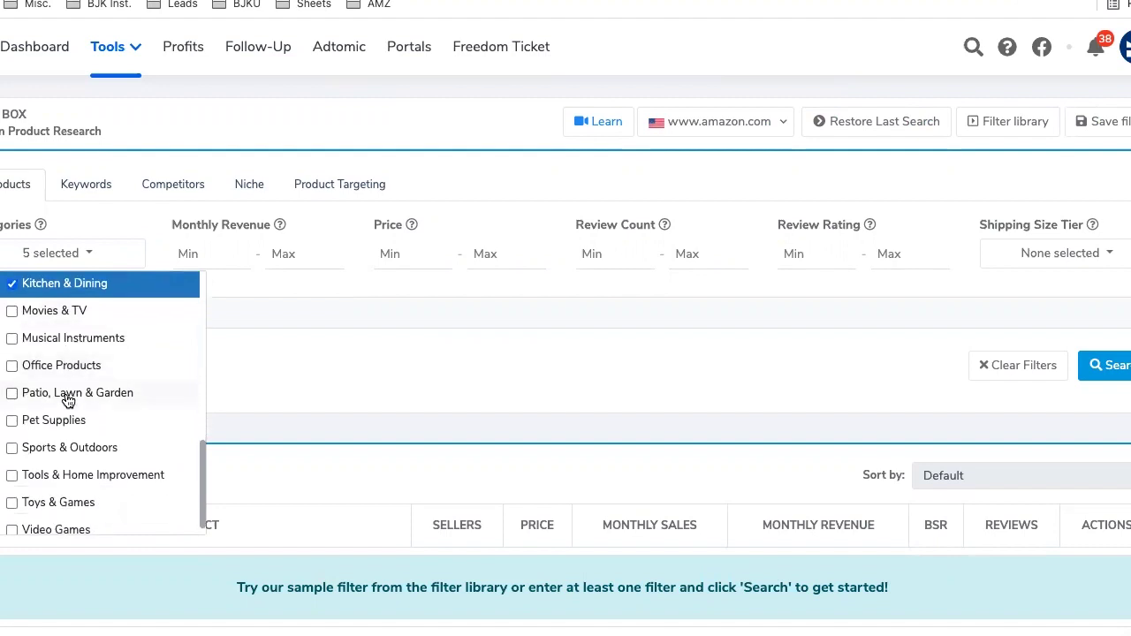
pyautogui.click(71, 350)
pyautogui.click(72, 404)
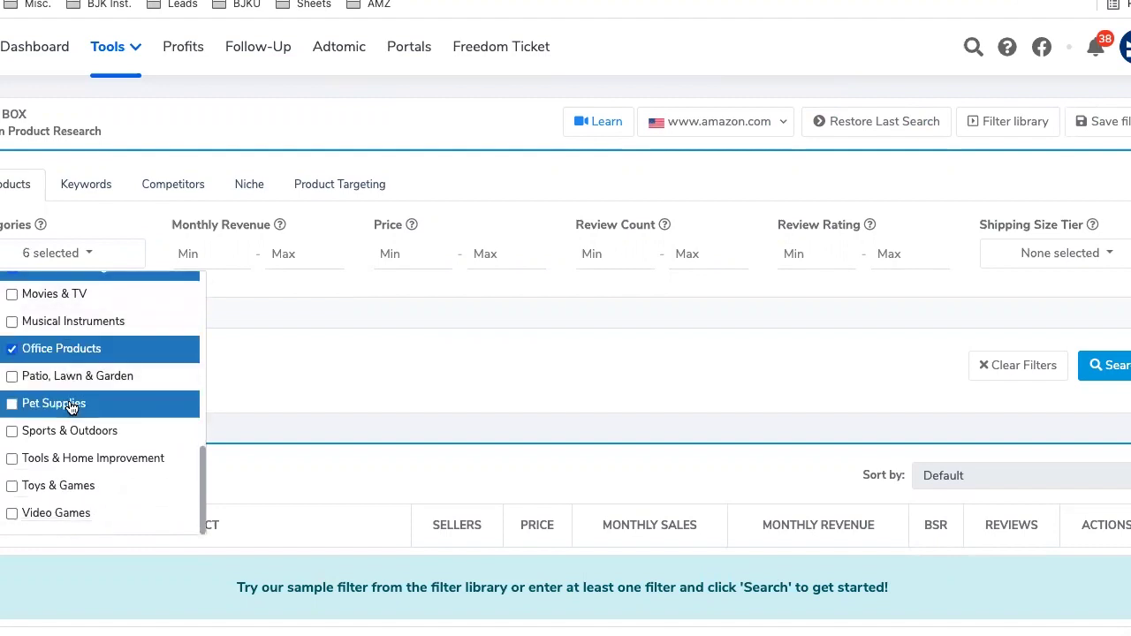
pyautogui.click(70, 431)
pyautogui.click(66, 486)
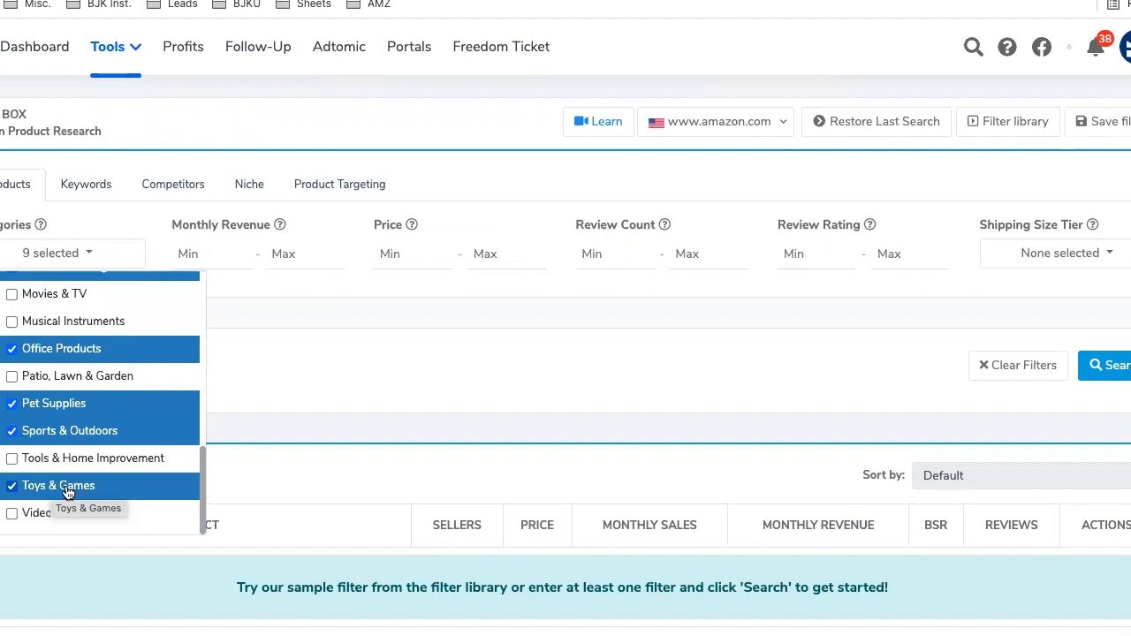
pyautogui.click(291, 357)
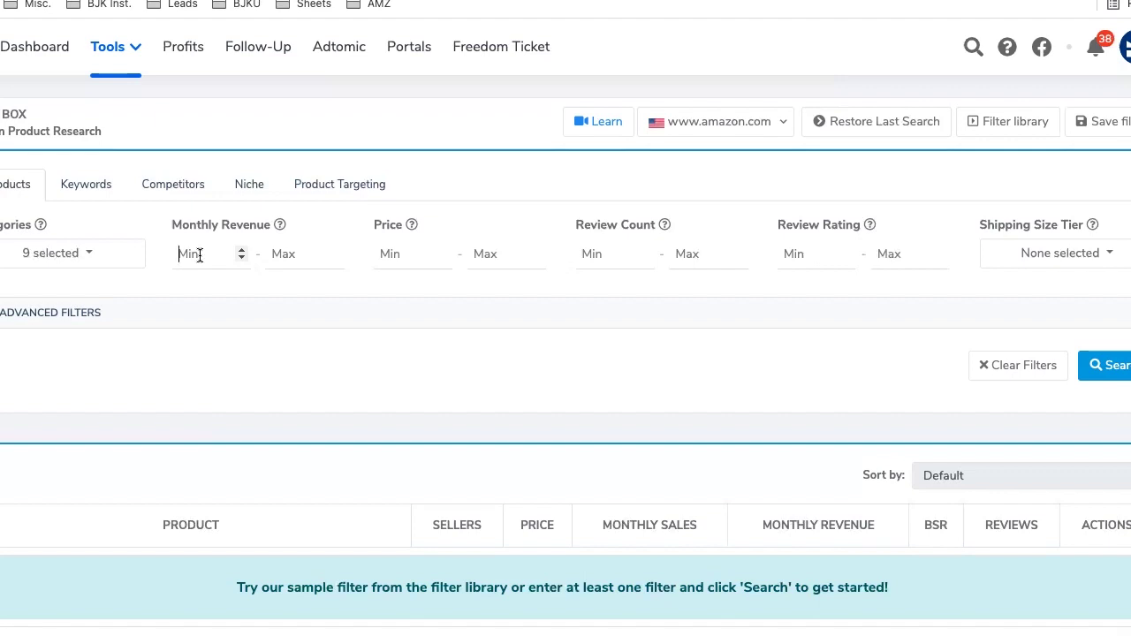
# - Try a minimum monthly revenue of 8000 and clear the value again
pyautogui.click(200, 254)
pyautogui.write('8000')
pyautogui.click(268, 389)
pyautogui.click(388, 257)
pyautogui.doubleClick(199, 253)
pyautogui.press('BackSpace')
# - Calculate 4500/300 in Spotlight and set the minimum price to 15
pyautogui.click(409, 251)
pyautogui.click(409, 251)
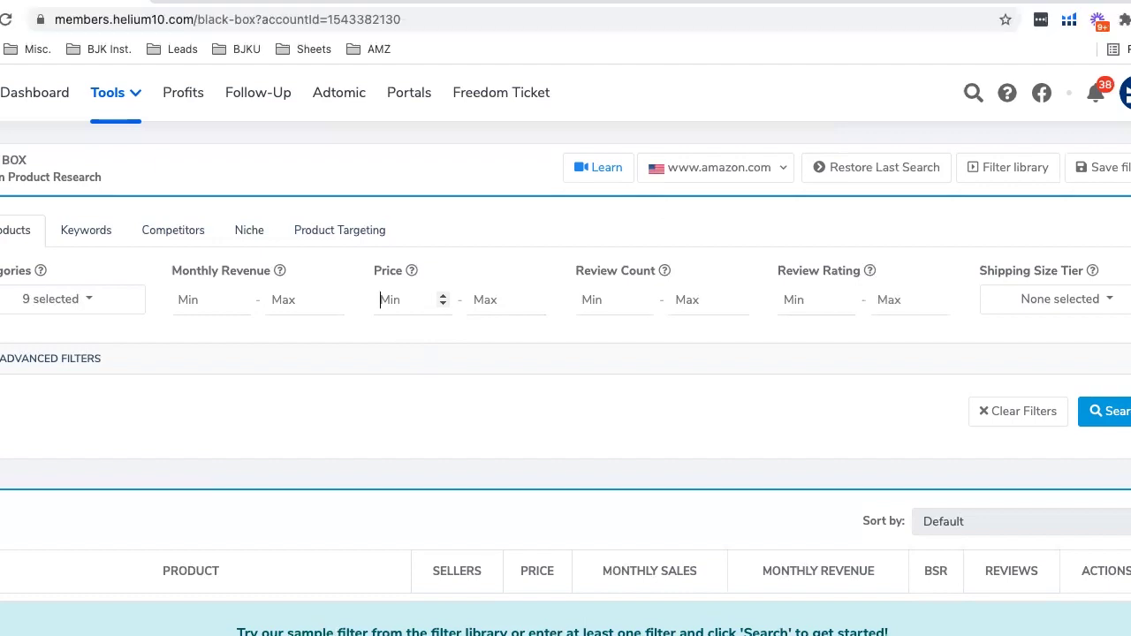
pyautogui.press('super+space')
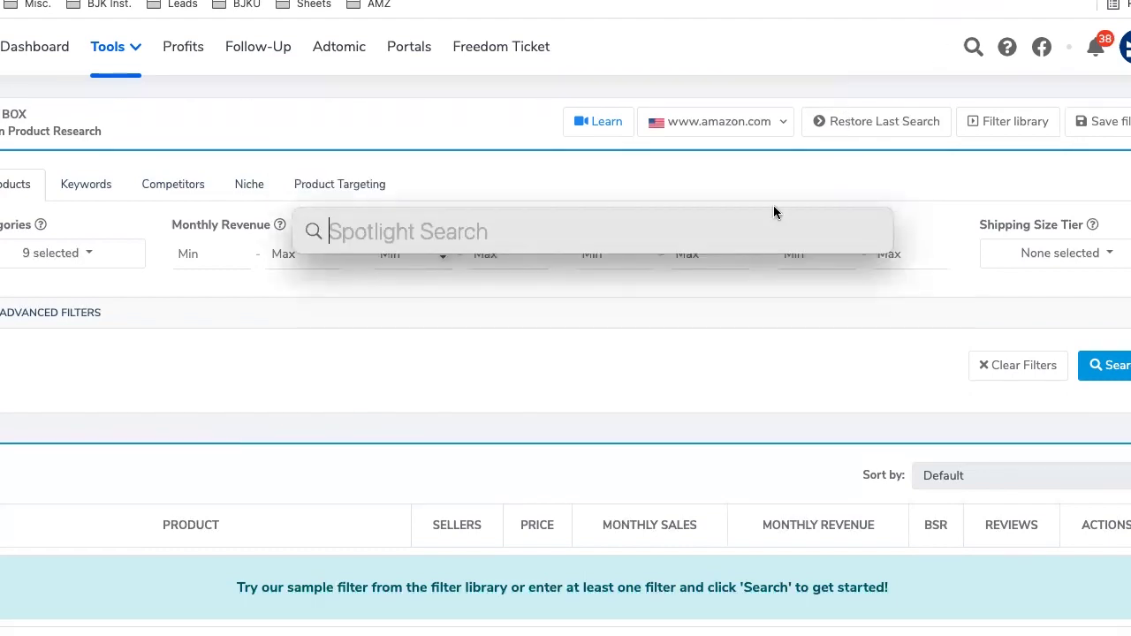
pyautogui.write('4500/')
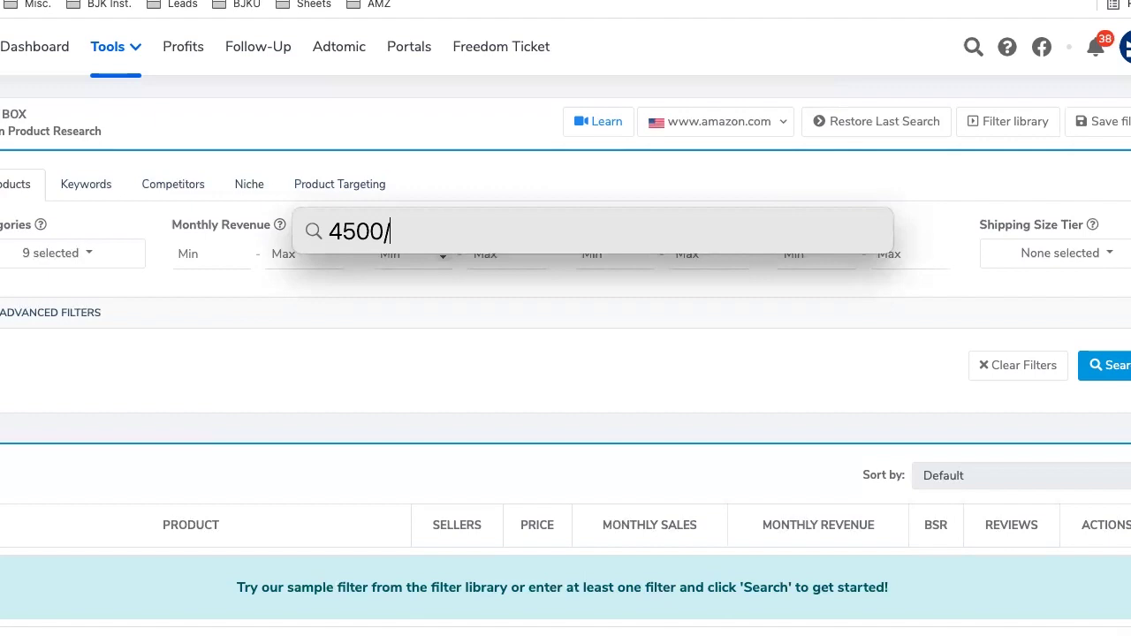
pyautogui.write('300')
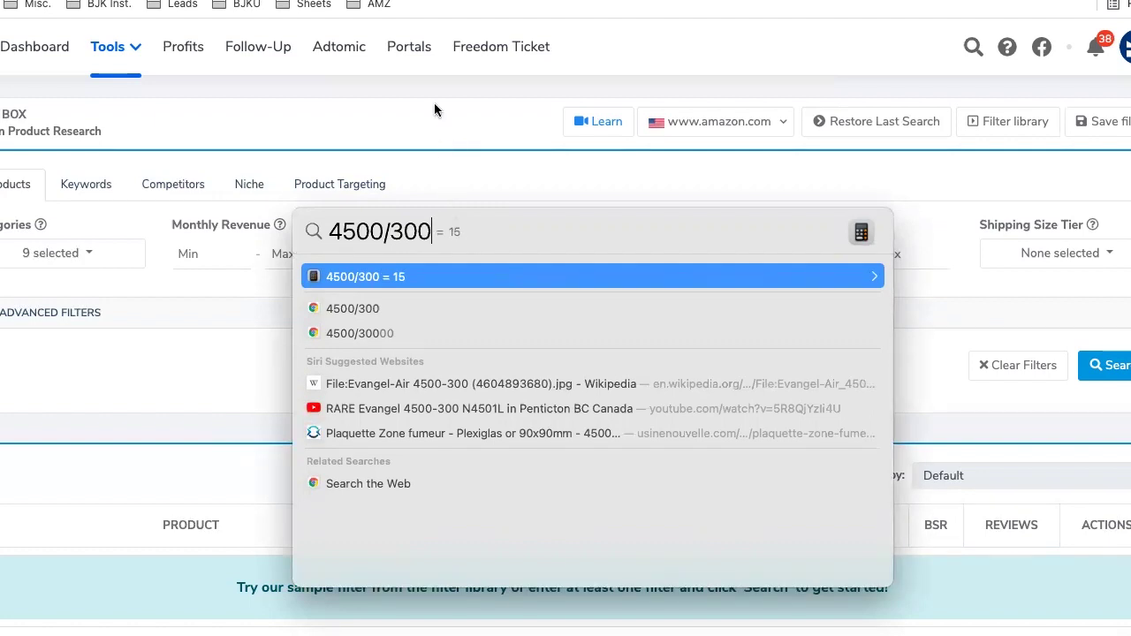
pyautogui.press('Escape')
pyautogui.click(412, 254)
pyautogui.write('15')
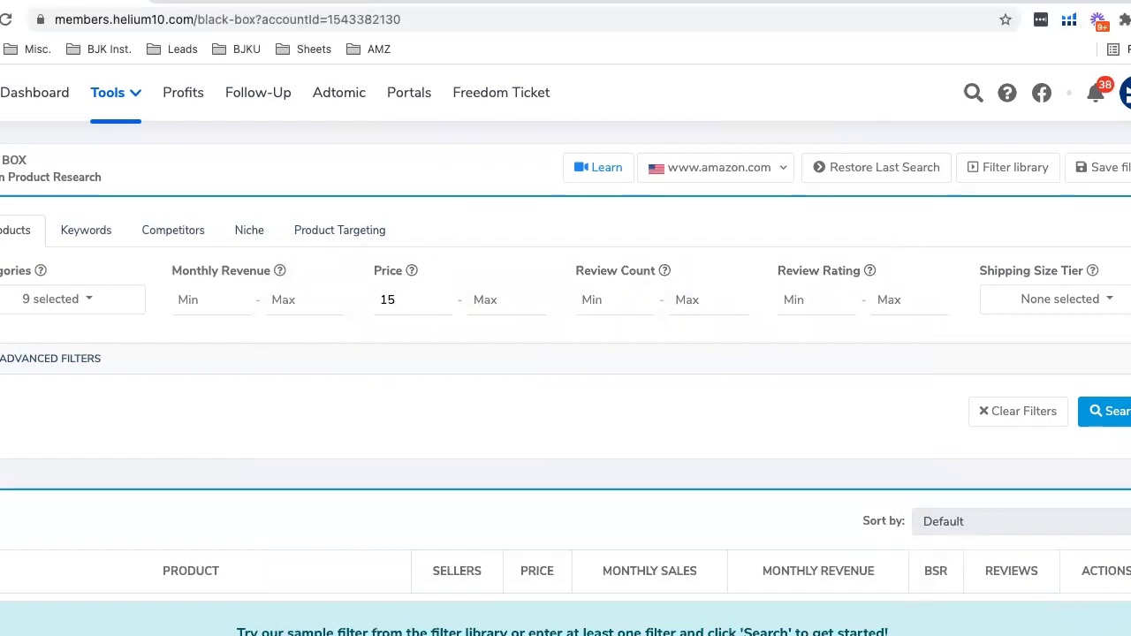
# - Change the Spotlight calculation to 4500/200, view the result and close Spotlight
pyautogui.press('super+space')
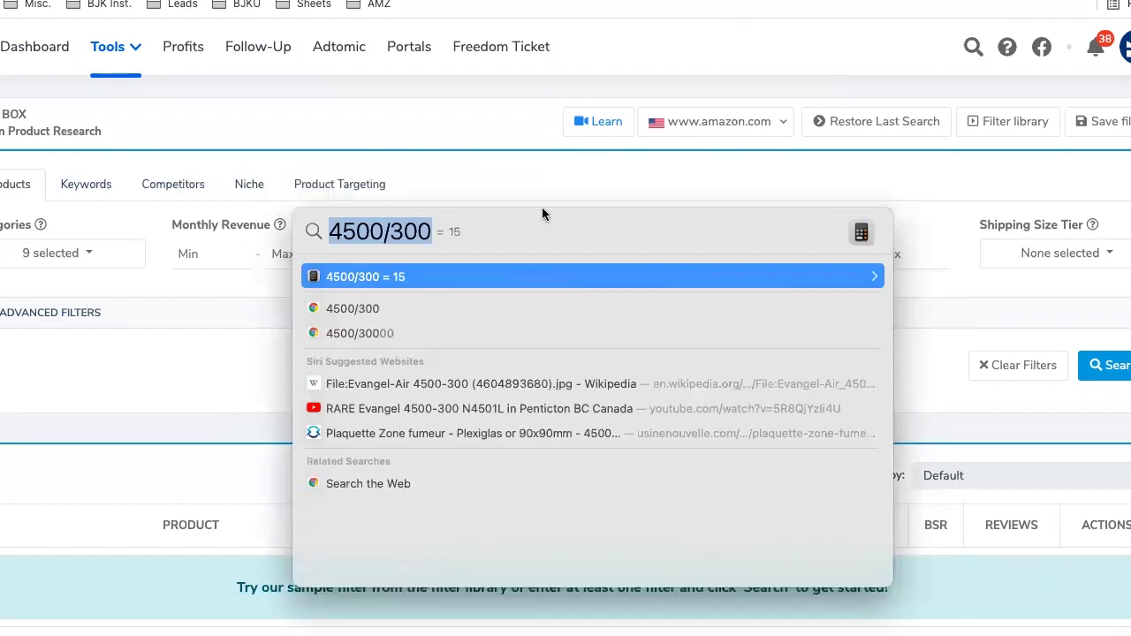
pyautogui.press('Right')
pyautogui.press('Left')
pyautogui.press('Left')
pyautogui.press('BackSpace')
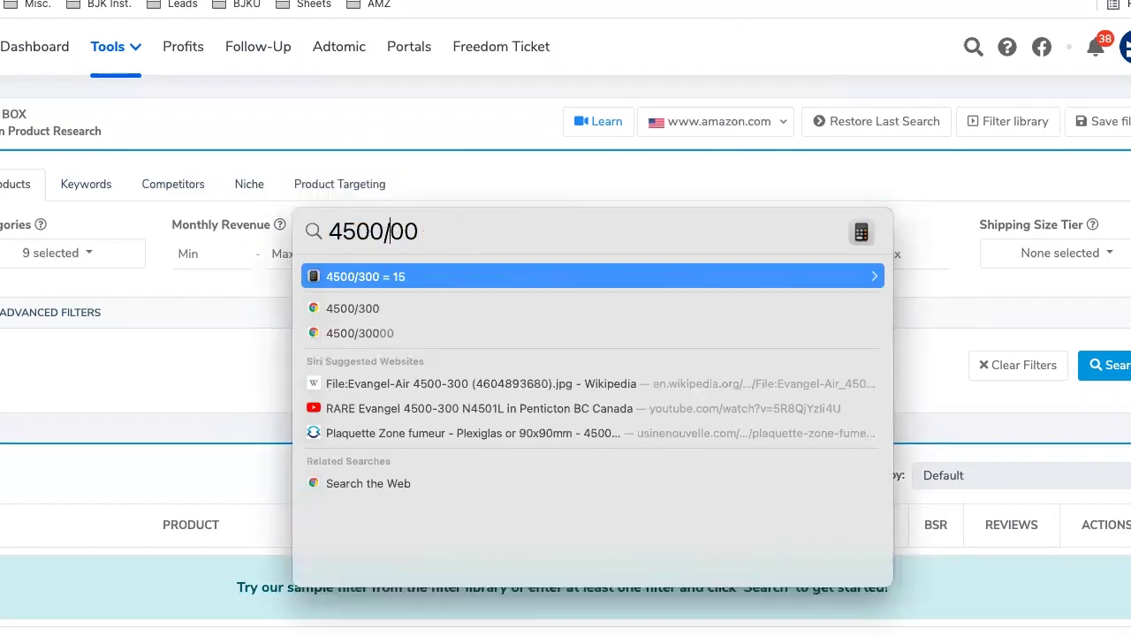
pyautogui.write('2')
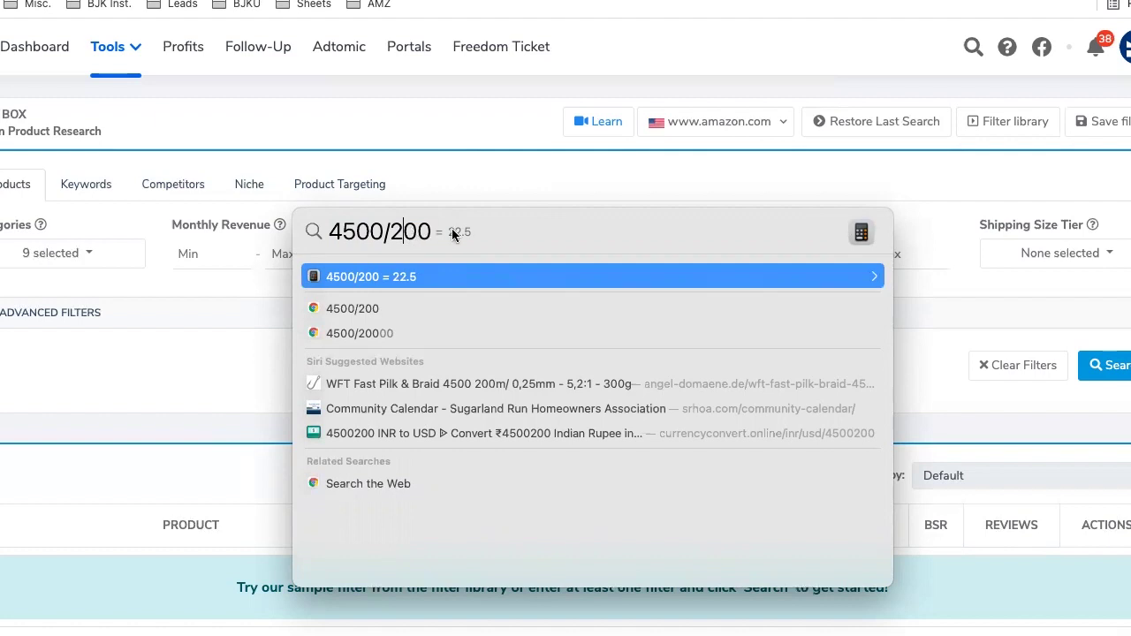
pyautogui.moveTo(486, 226); pyautogui.dragTo(458, 225)
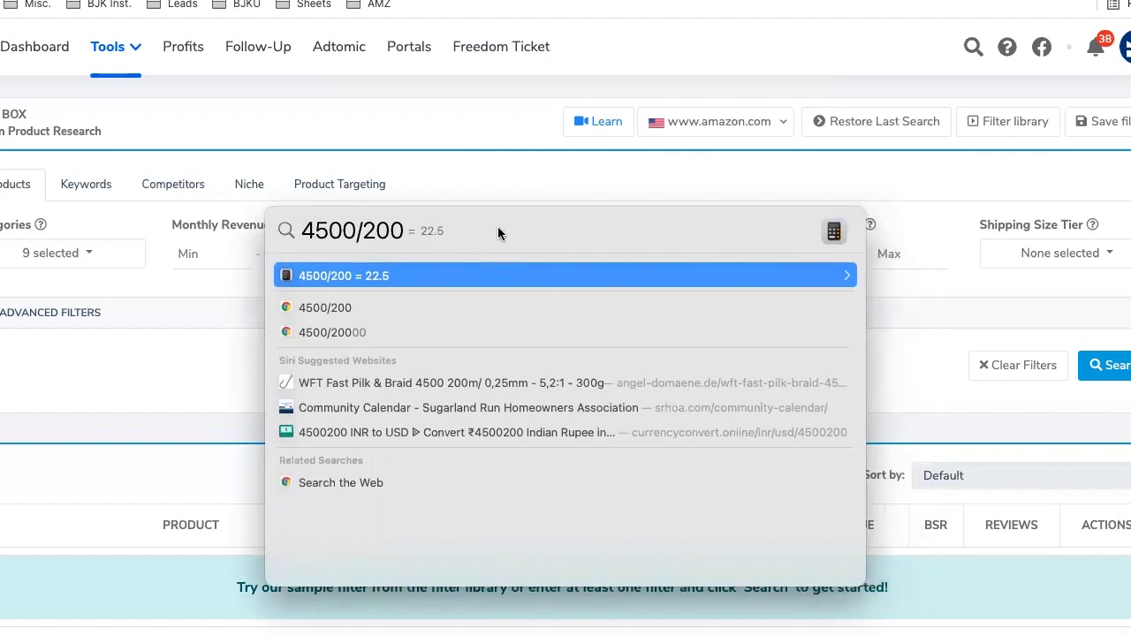
pyautogui.click(448, 118)
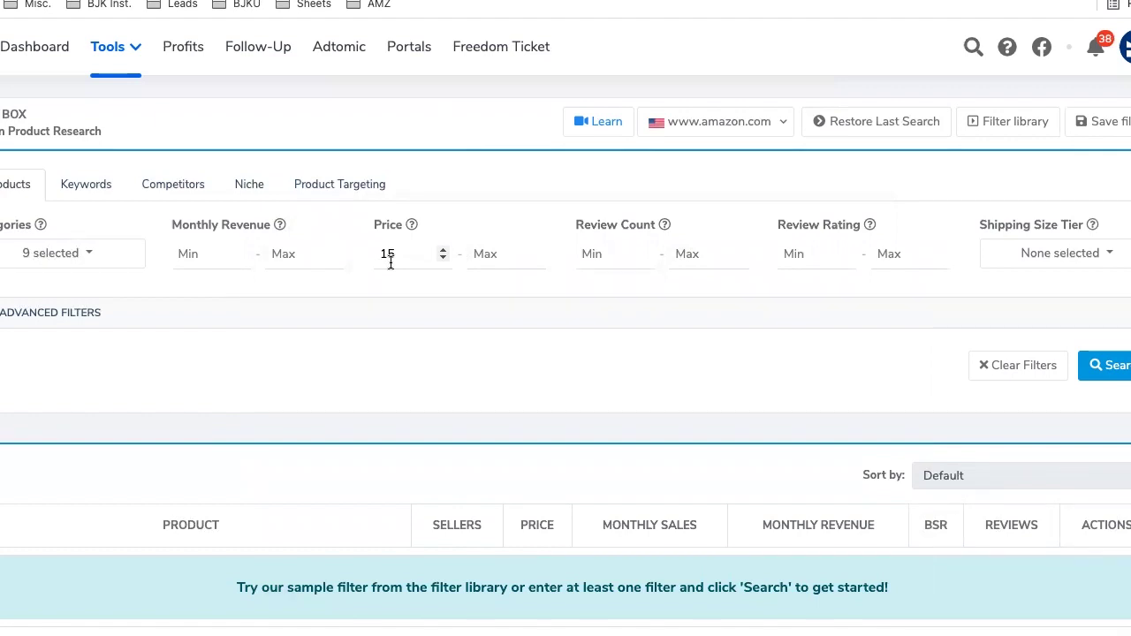
# - Set the price filter's range to a minimum of 30 and a maximum of 60
pyautogui.moveTo(396, 253); pyautogui.dragTo(373, 253)
pyautogui.click(395, 257)
pyautogui.press('BackSpace')
pyautogui.press('BackSpace')
pyautogui.write('30')
pyautogui.click(479, 254)
pyautogui.write('60')
# - Clear both the minimum and maximum values of the price filter
pyautogui.moveTo(379, 253); pyautogui.dragTo(486, 254)
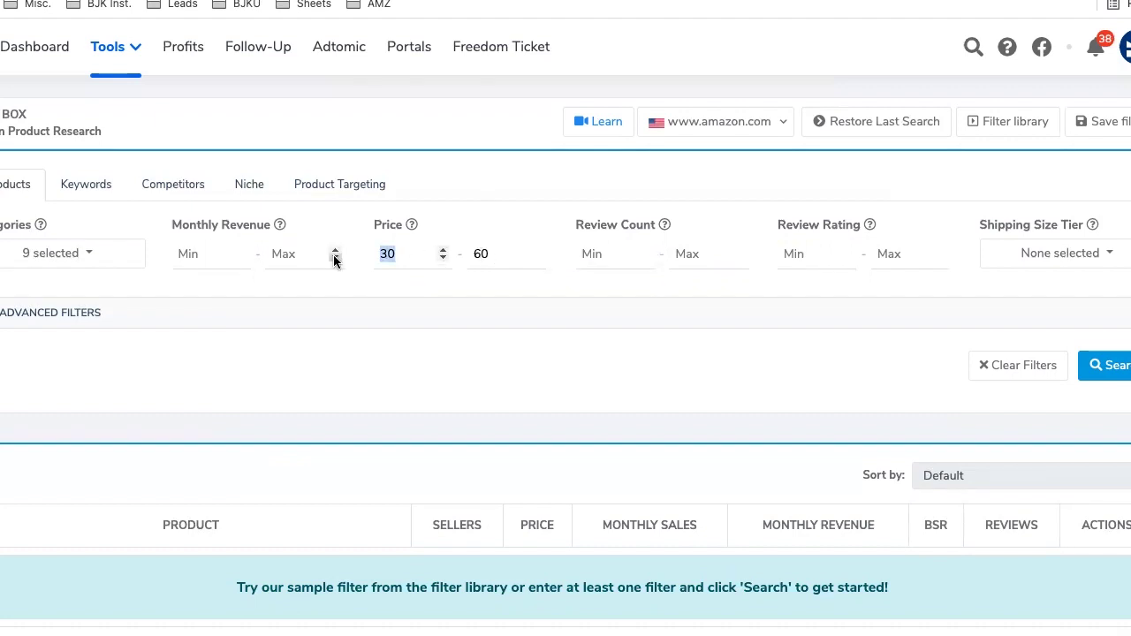
pyautogui.press('BackSpace')
pyautogui.doubleClick(478, 254)
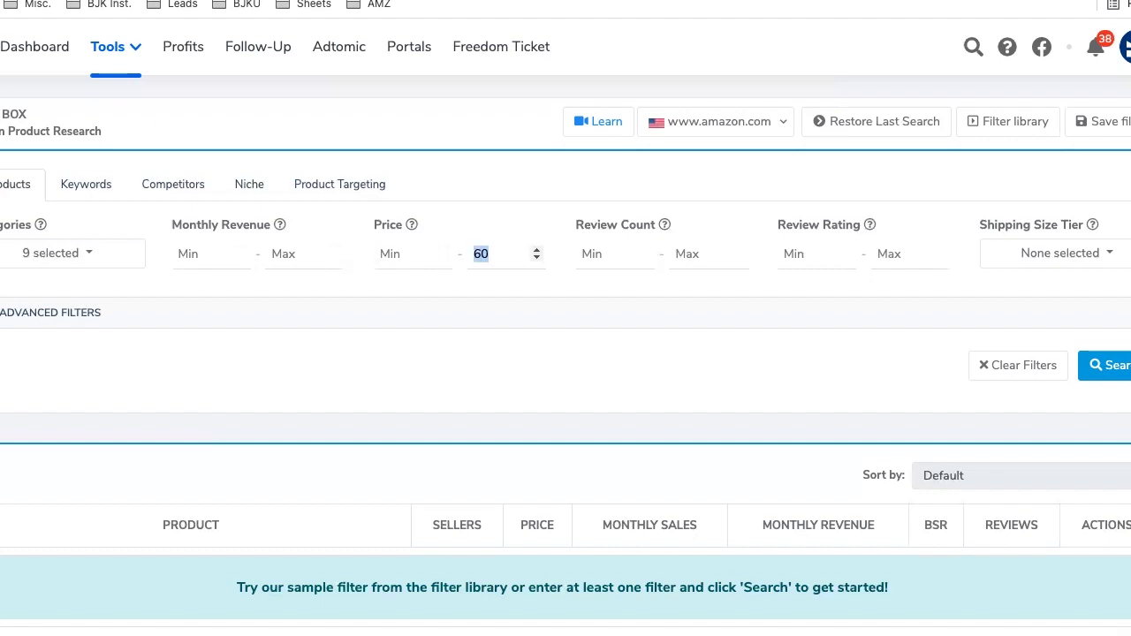
pyautogui.press('BackSpace')
# - Set the minimum monthly revenue to 8000 and the maximum review count to 250
pyautogui.click(189, 253)
pyautogui.write('8000')
pyautogui.click(308, 405)
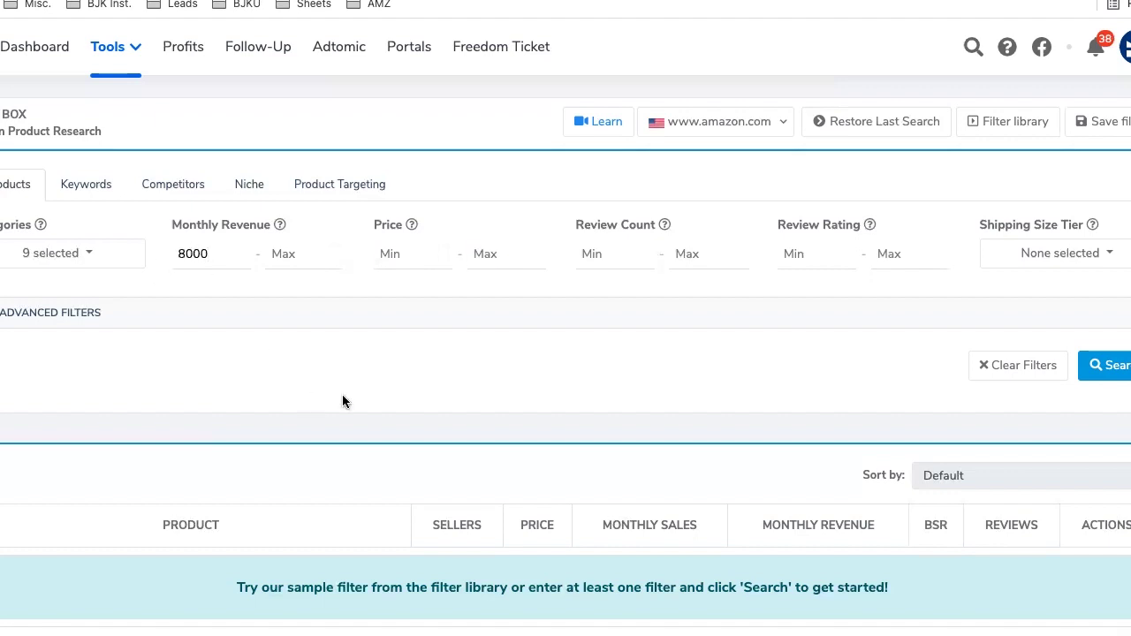
pyautogui.click(611, 255)
pyautogui.click(708, 250)
pyautogui.write('250')
# - Review the available shipping size tiers and the advanced filters, leaving both closed
pyautogui.click(1057, 253)
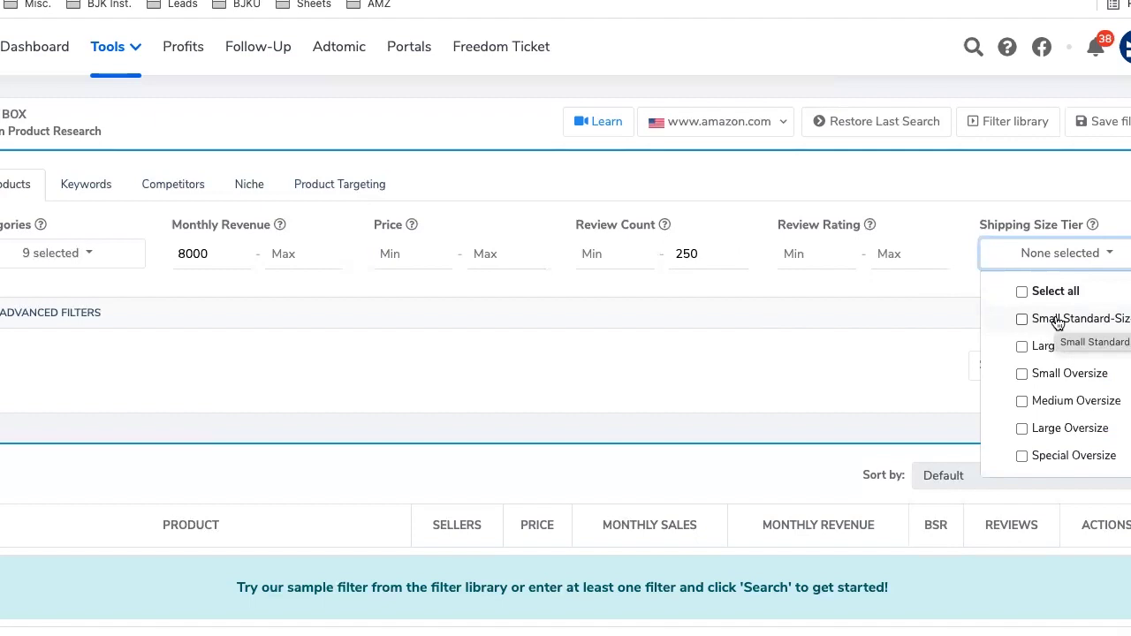
pyautogui.click(952, 339)
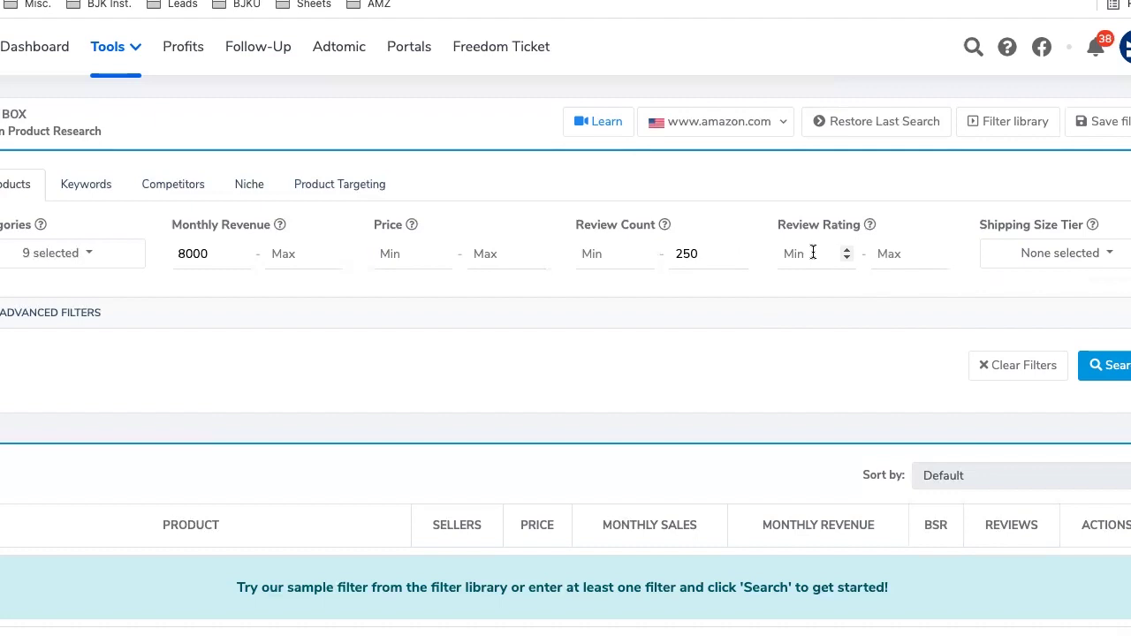
pyautogui.click(815, 320)
pyautogui.scroll(-1, 220, 290)
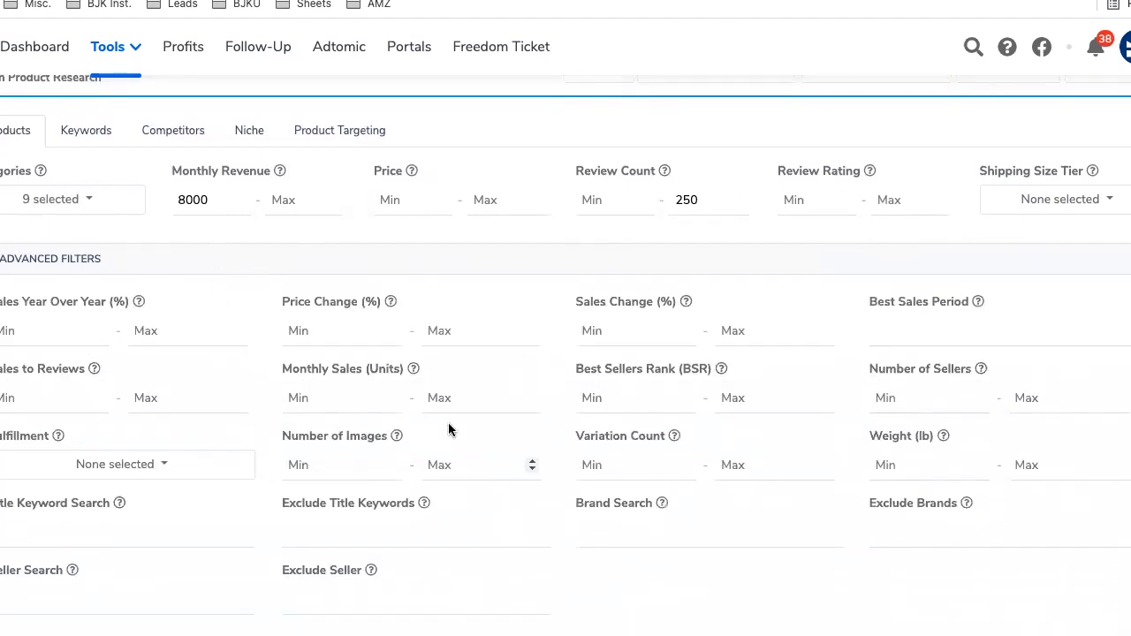
pyautogui.scroll(1, 545, 508)
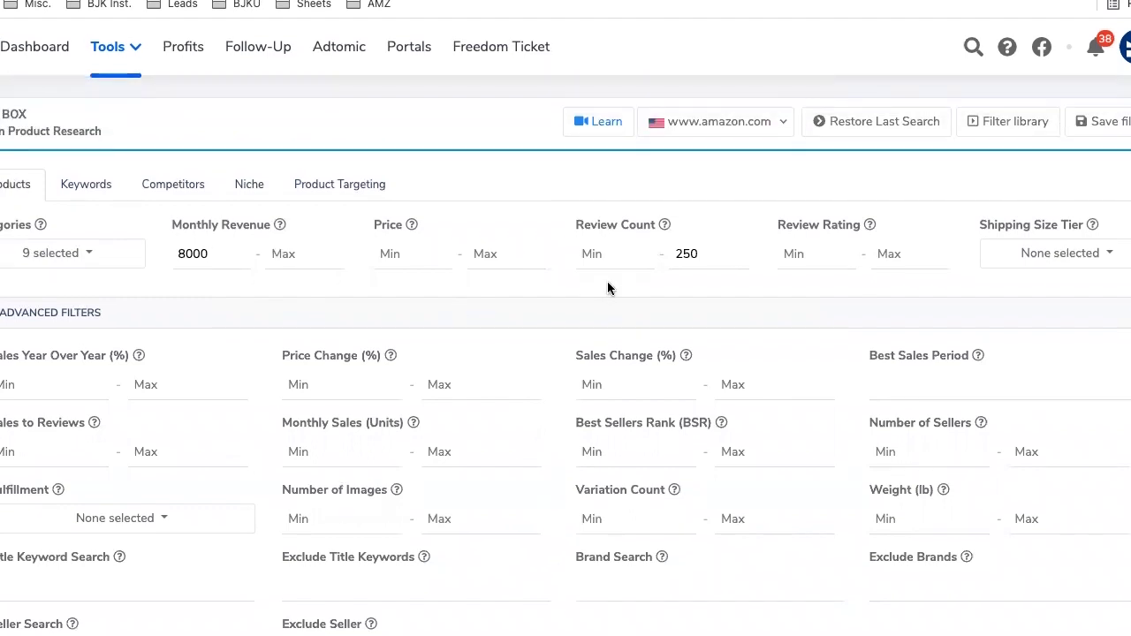
pyautogui.doubleClick(174, 253)
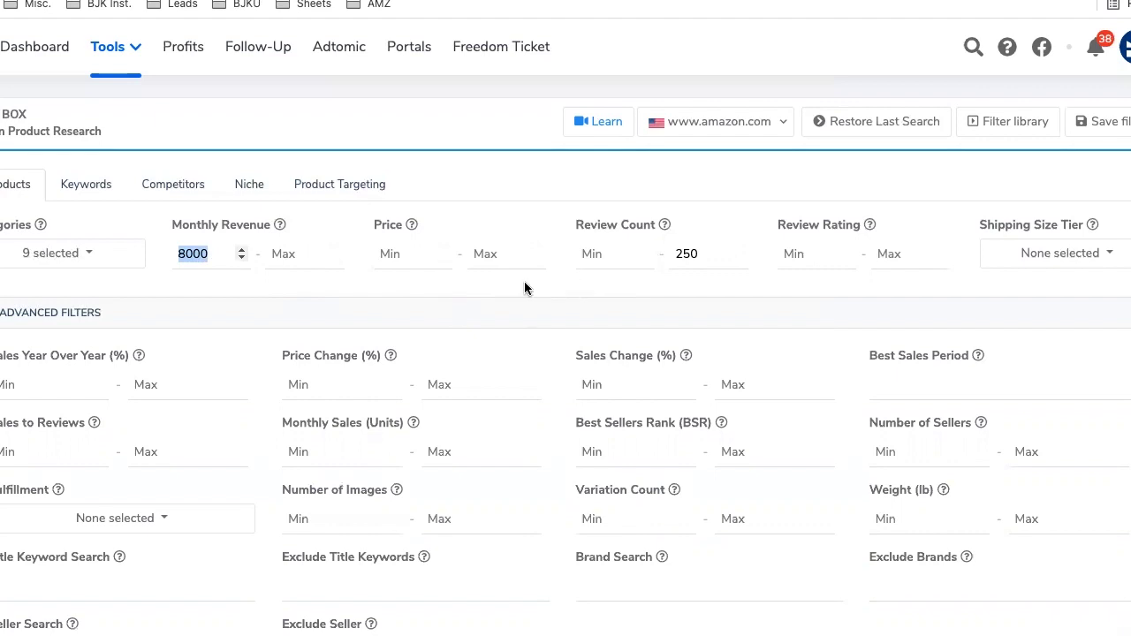
pyautogui.click(1040, 318)
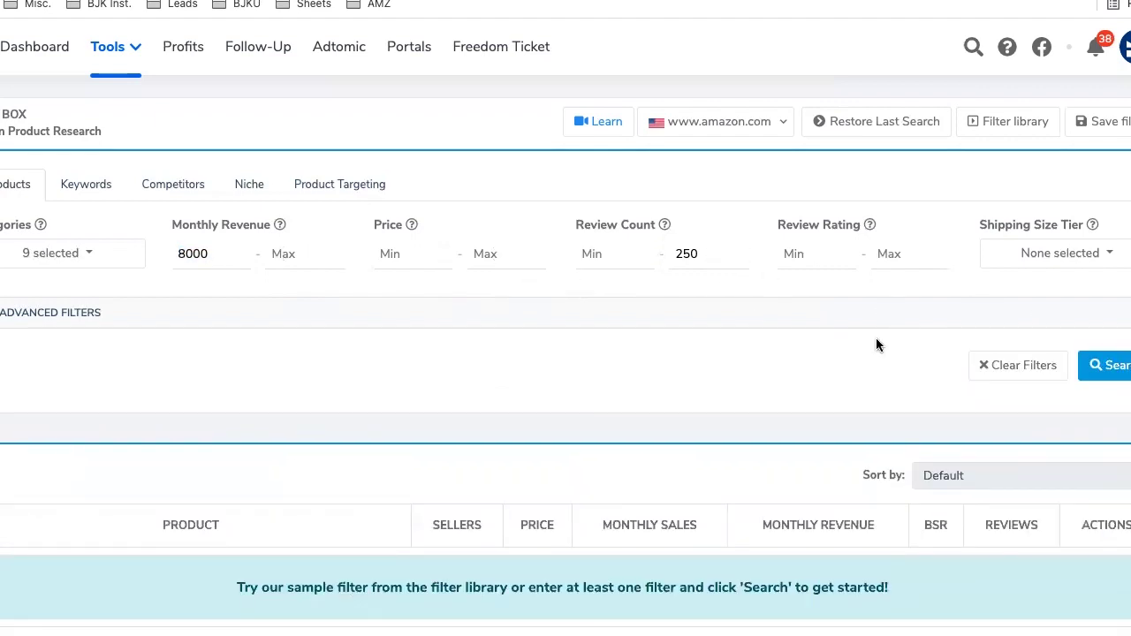
# - Run the product search with the current filters and look over the first result
pyautogui.click(1109, 365)
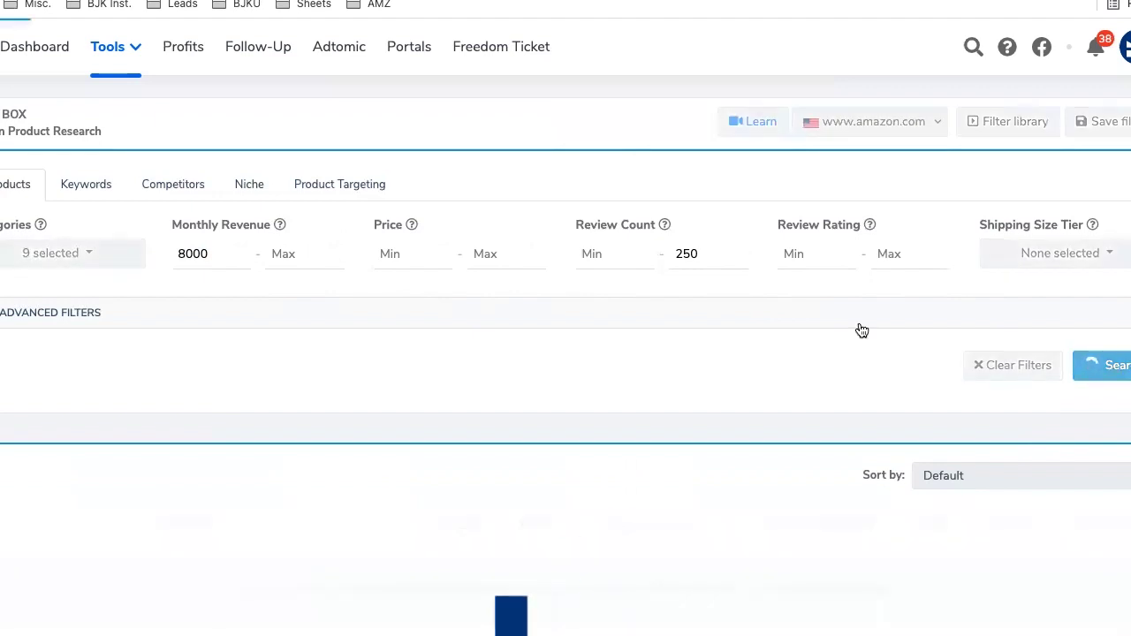
pyautogui.scroll(-3, 421, 384)
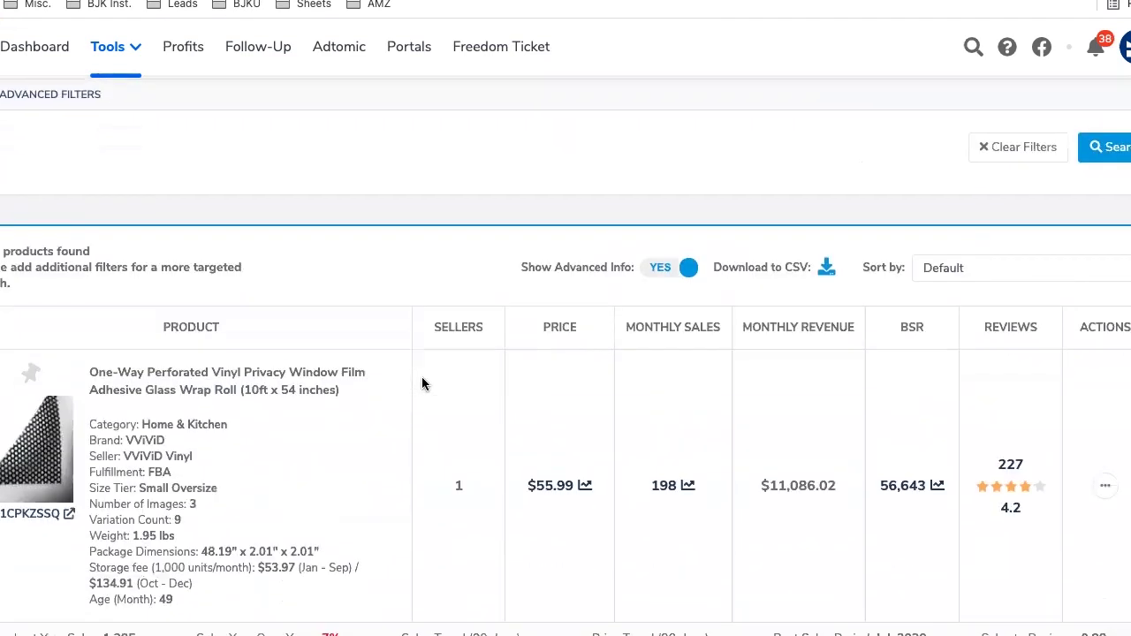
pyautogui.scroll(3, 422, 383)
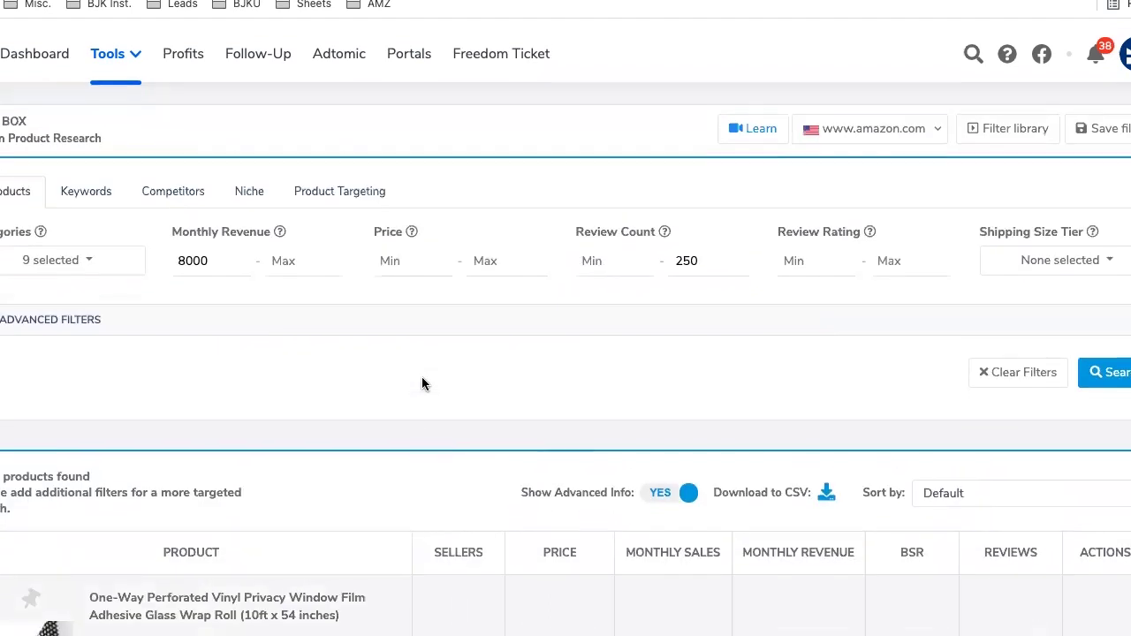
# - Review the categories selected in the product filter and leave the selection as it is
pyautogui.click(55, 256)
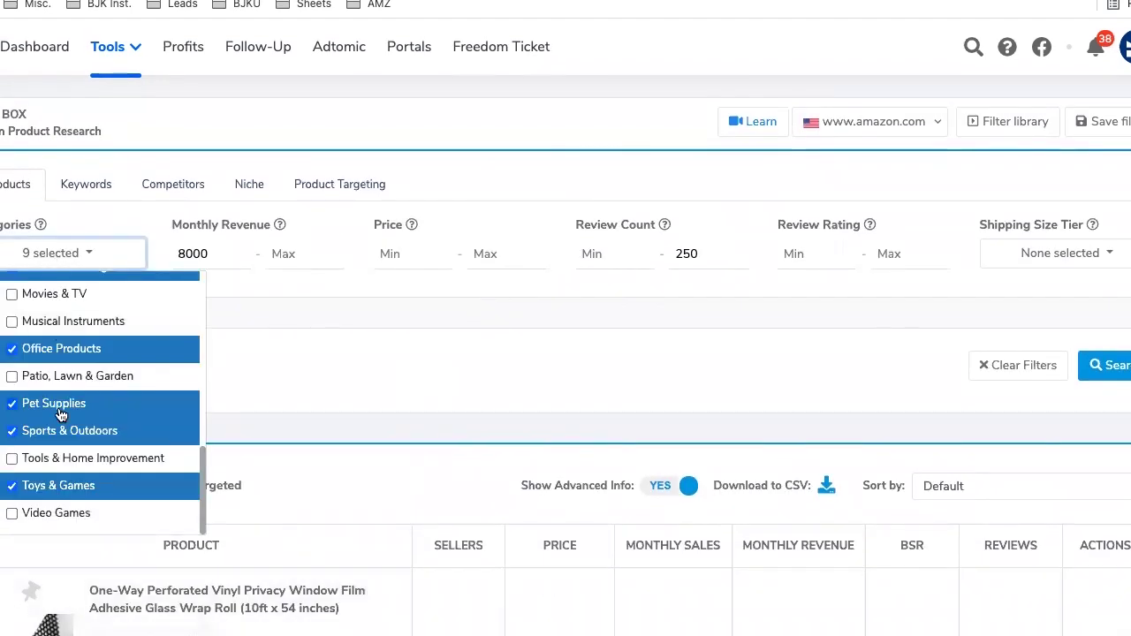
pyautogui.scroll(3, 60, 414)
pyautogui.scroll(4, 60, 413)
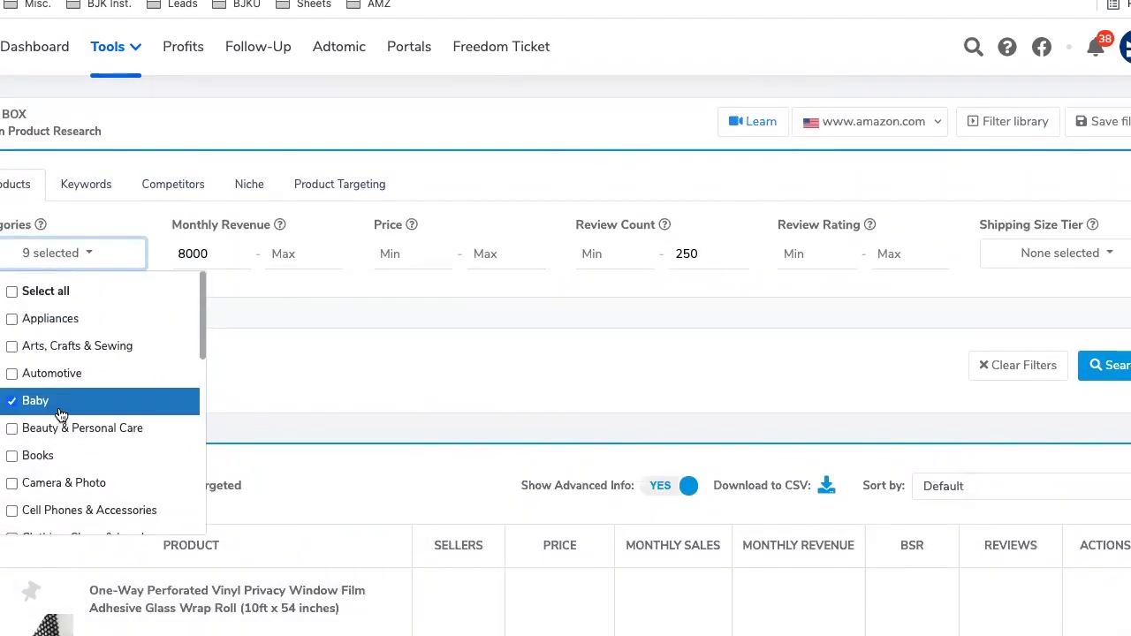
pyautogui.click(332, 402)
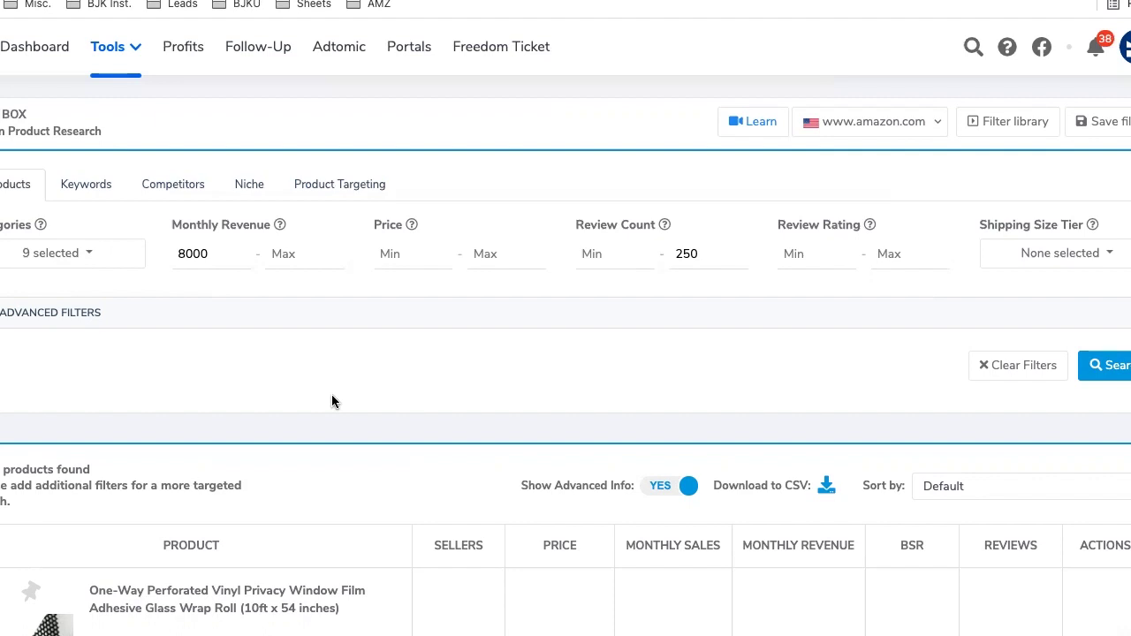
# - Compare the first result, the perforated vinyl window film, with the applied filters and open its Amazon listing
pyautogui.scroll(-3, 333, 402)
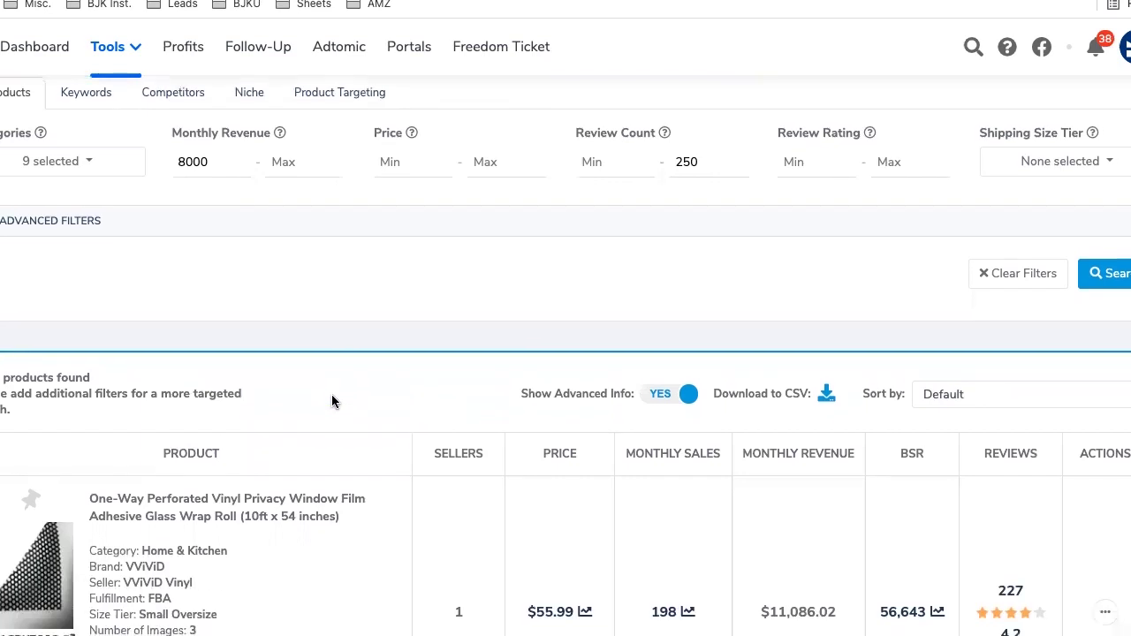
pyautogui.scroll(-2, 266, 177)
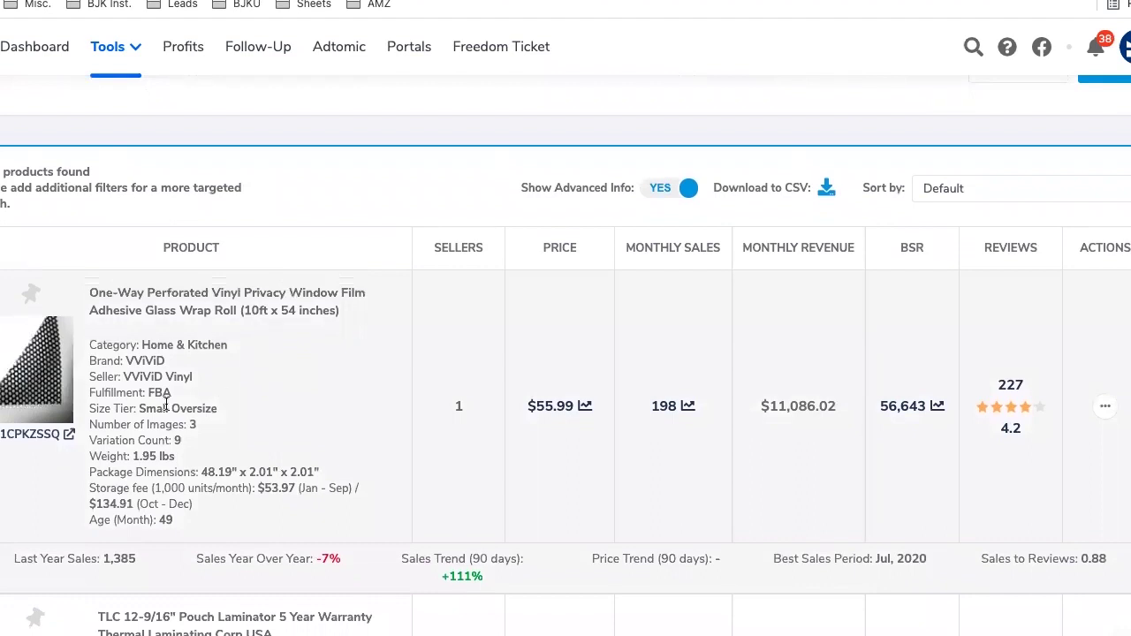
pyautogui.scroll(1, 178, 404)
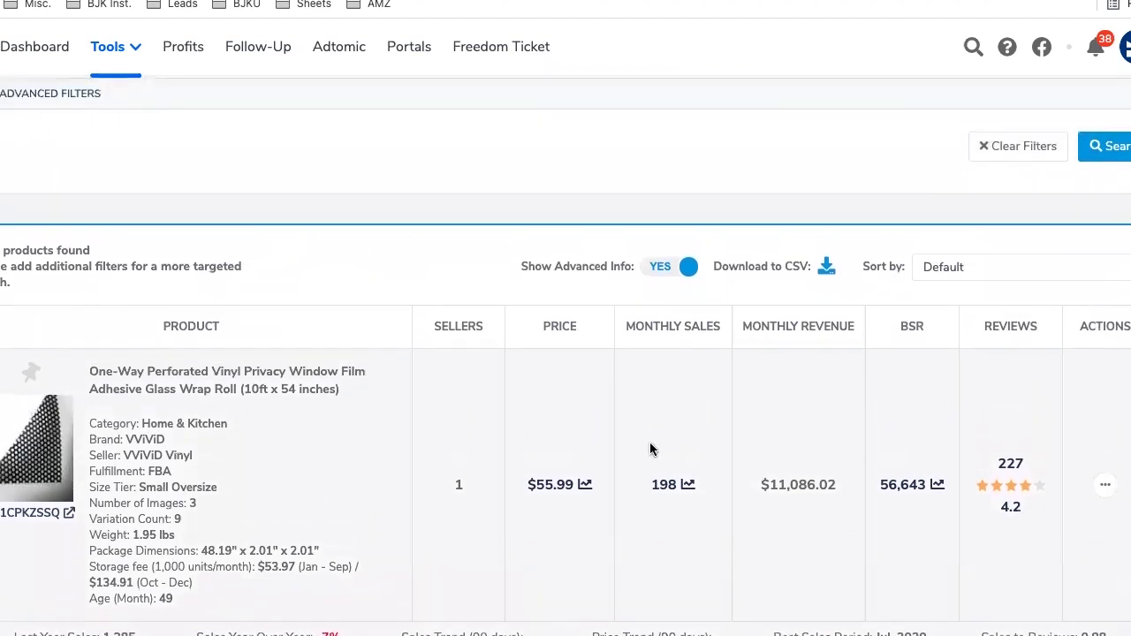
pyautogui.scroll(3, 733, 535)
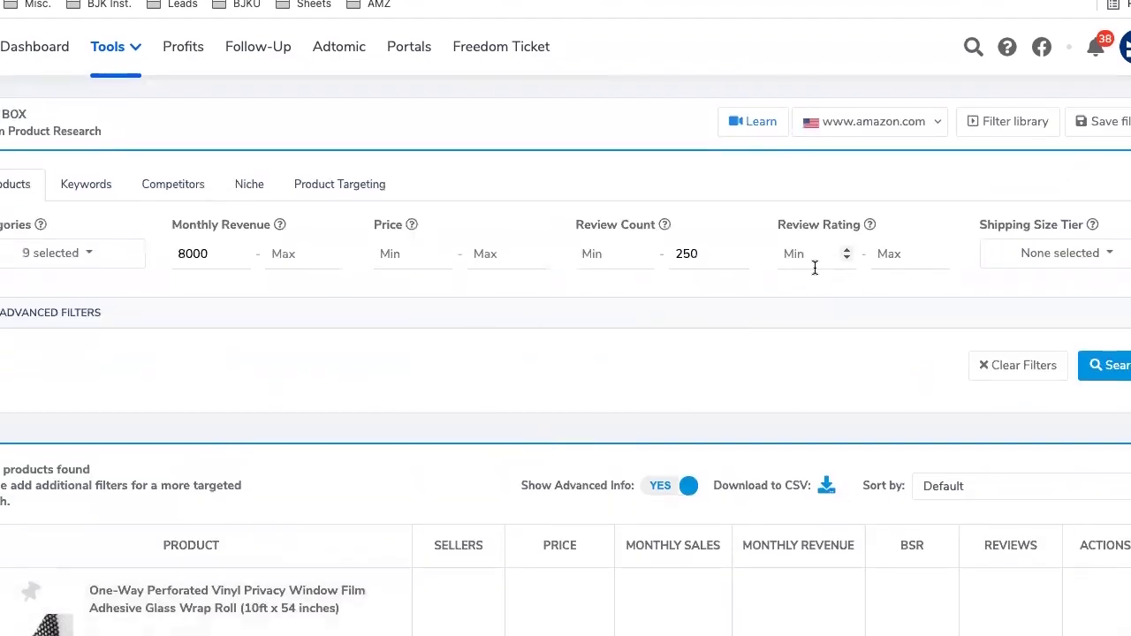
pyautogui.click(19, 251)
pyautogui.click(267, 362)
pyautogui.scroll(-3, 512, 370)
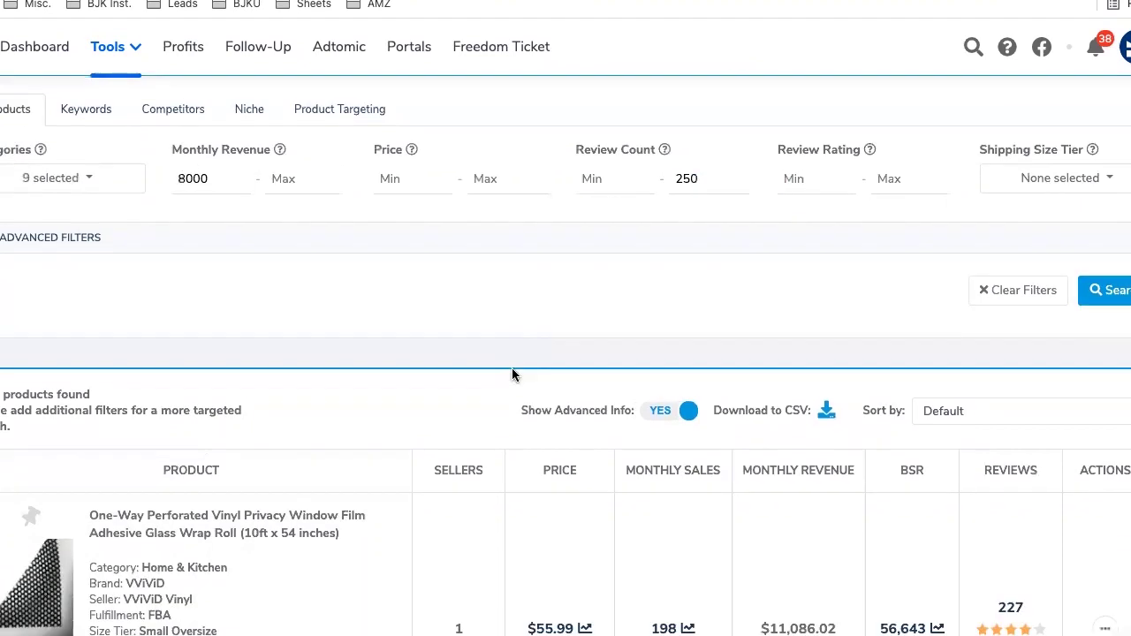
pyautogui.scroll(-1, 455, 230)
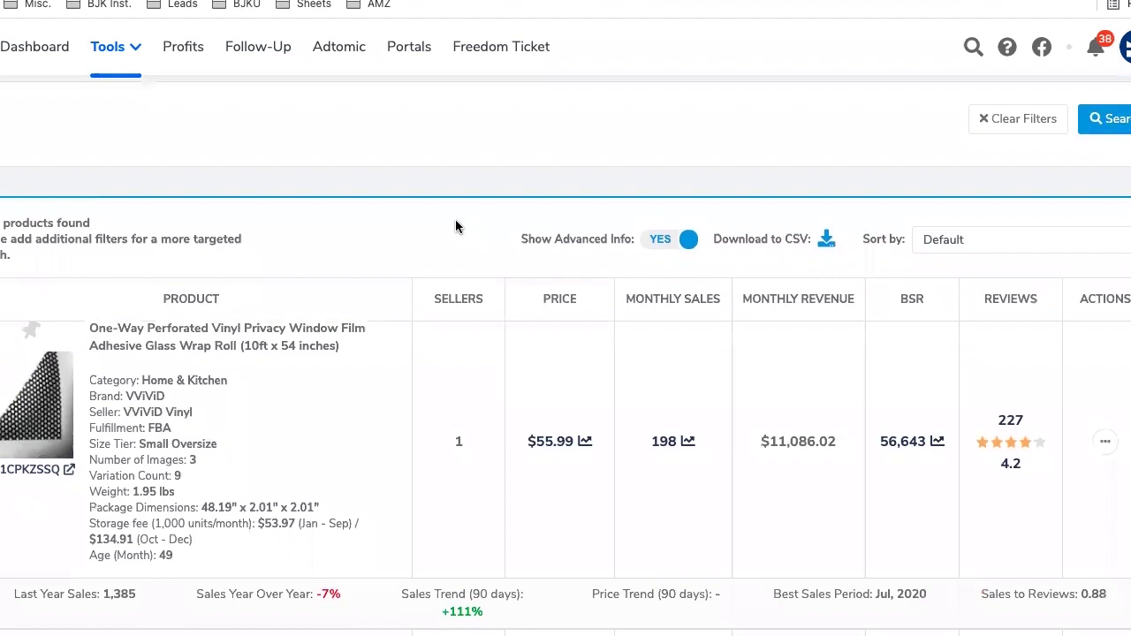
pyautogui.scroll(1, 228, 329)
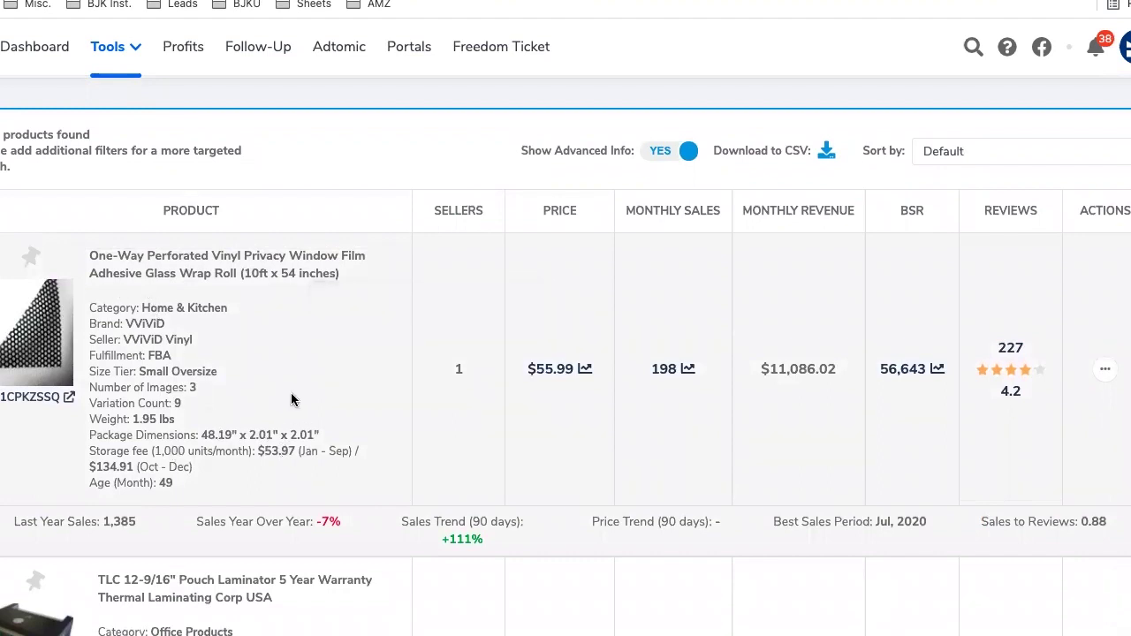
pyautogui.scroll(1, 310, 371)
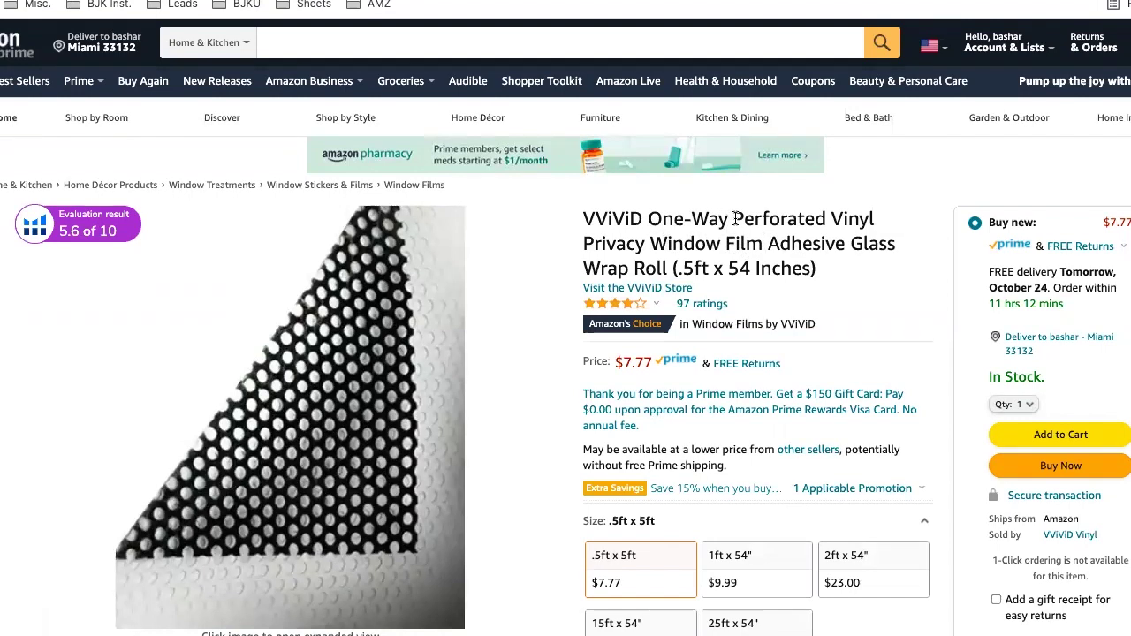
# - Search Amazon's Home & Kitchen department for "Perforated Vinyl window wrap", reusing "Perforated Vinyl" copied from the product title
pyautogui.moveTo(733, 219); pyautogui.dragTo(876, 219)
pyautogui.hotkey('ctrl', 'c')
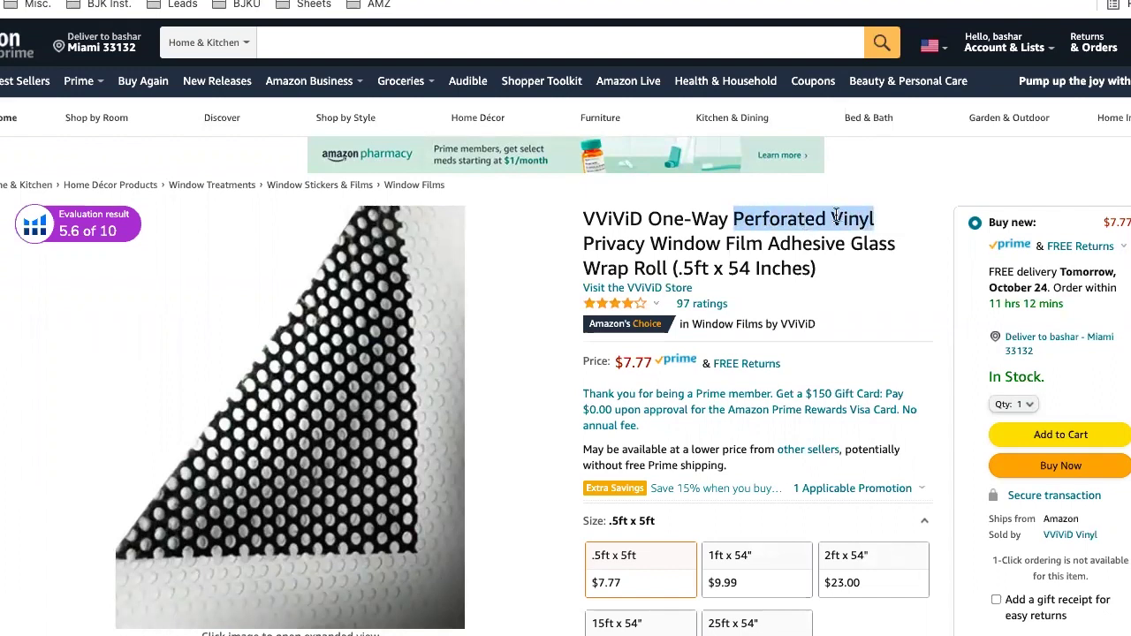
pyautogui.click(447, 43)
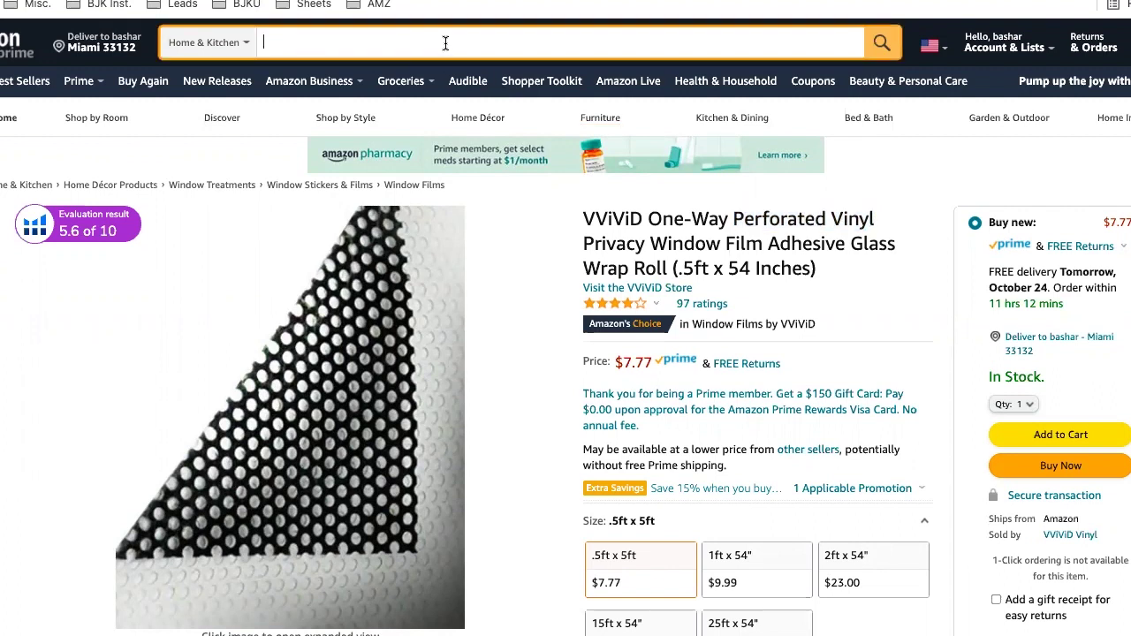
pyautogui.hotkey('ctrl', 'v')
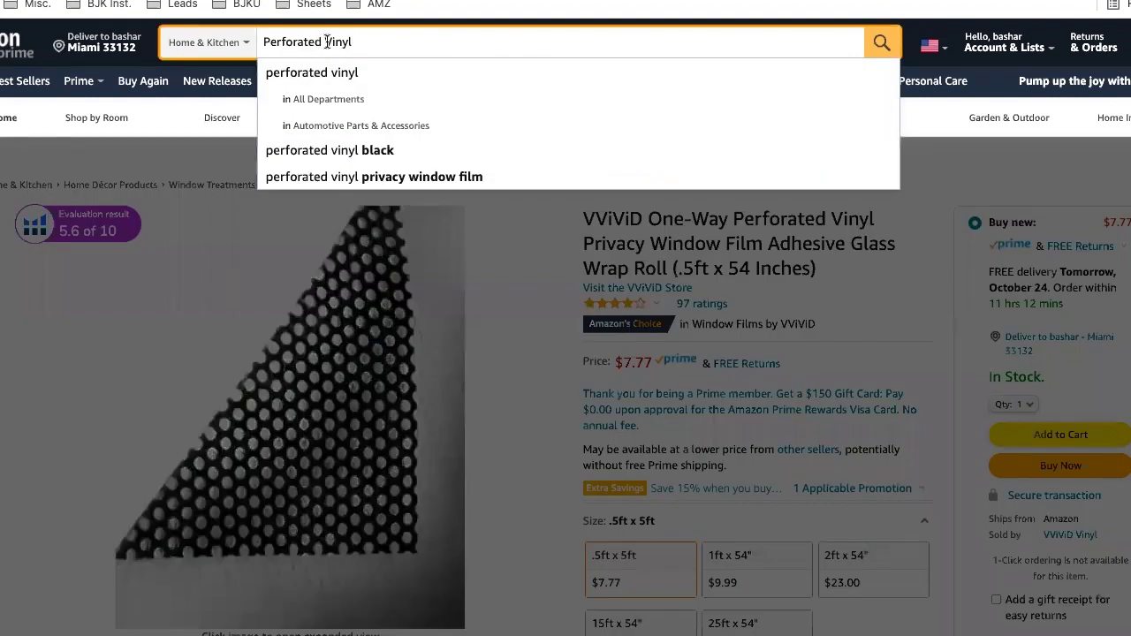
pyautogui.write('window ')
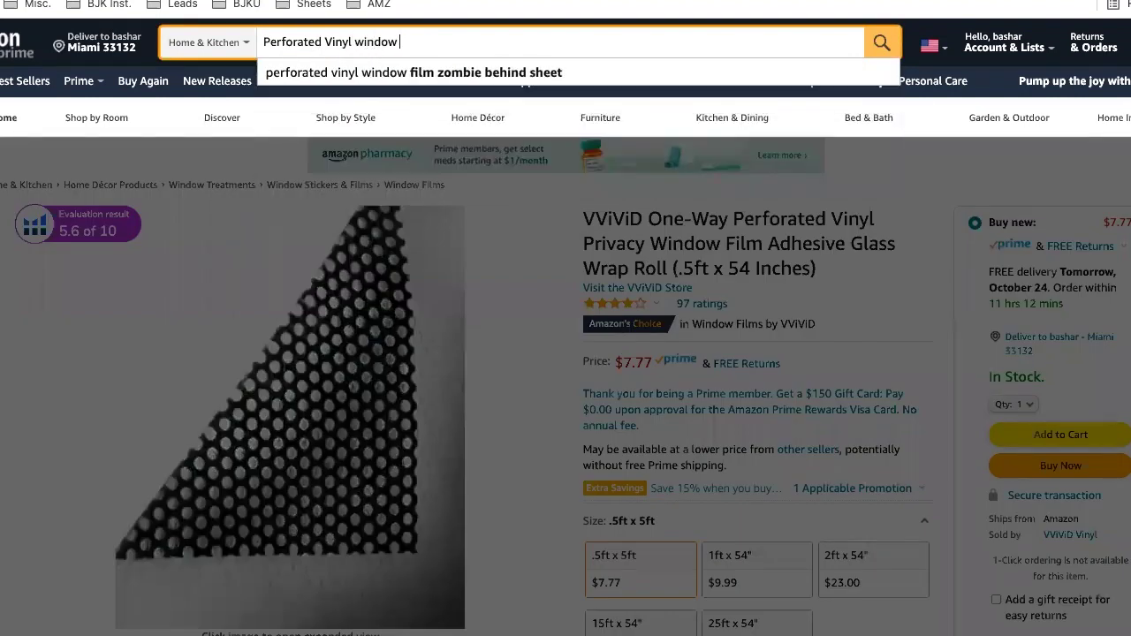
pyautogui.write('wrap')
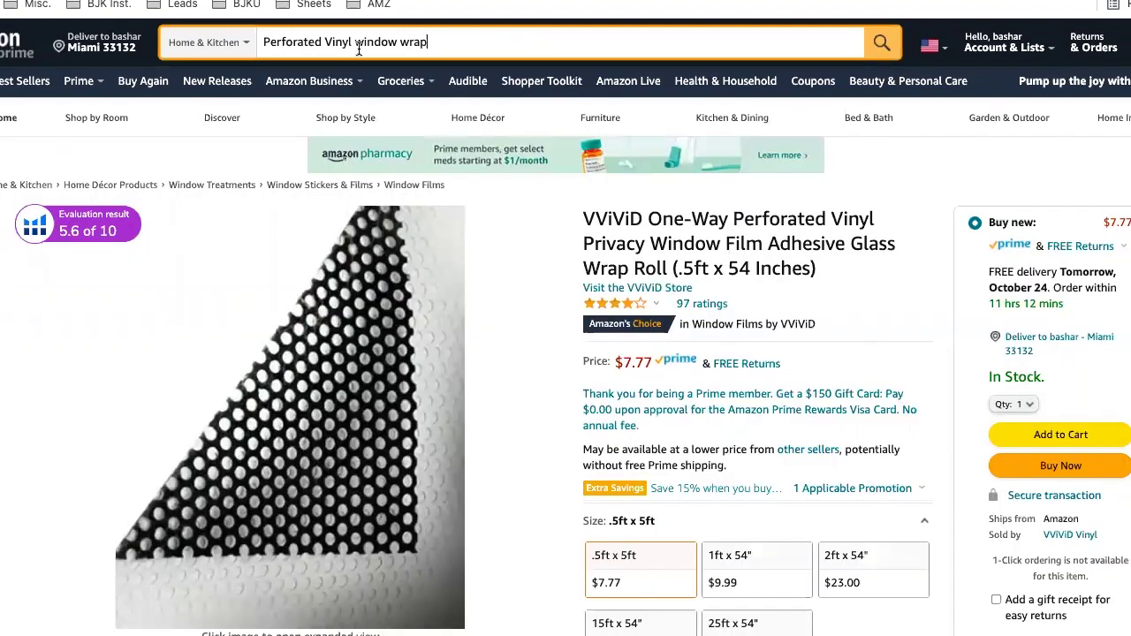
pyautogui.click(227, 45)
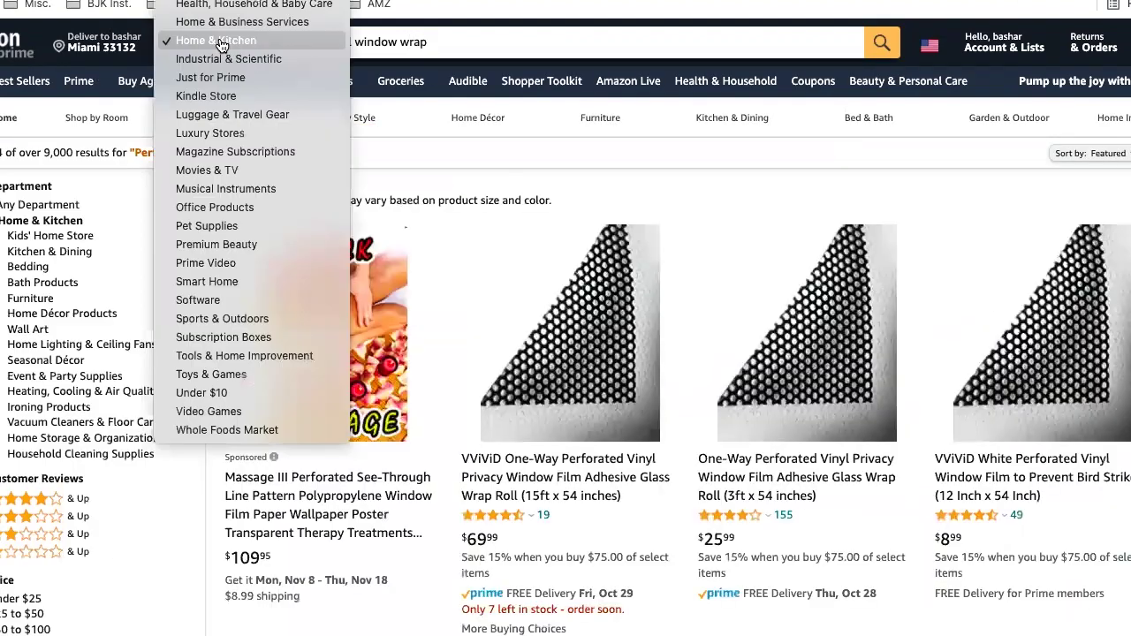
pyautogui.scroll(6, 221, 54)
pyautogui.click(455, 48)
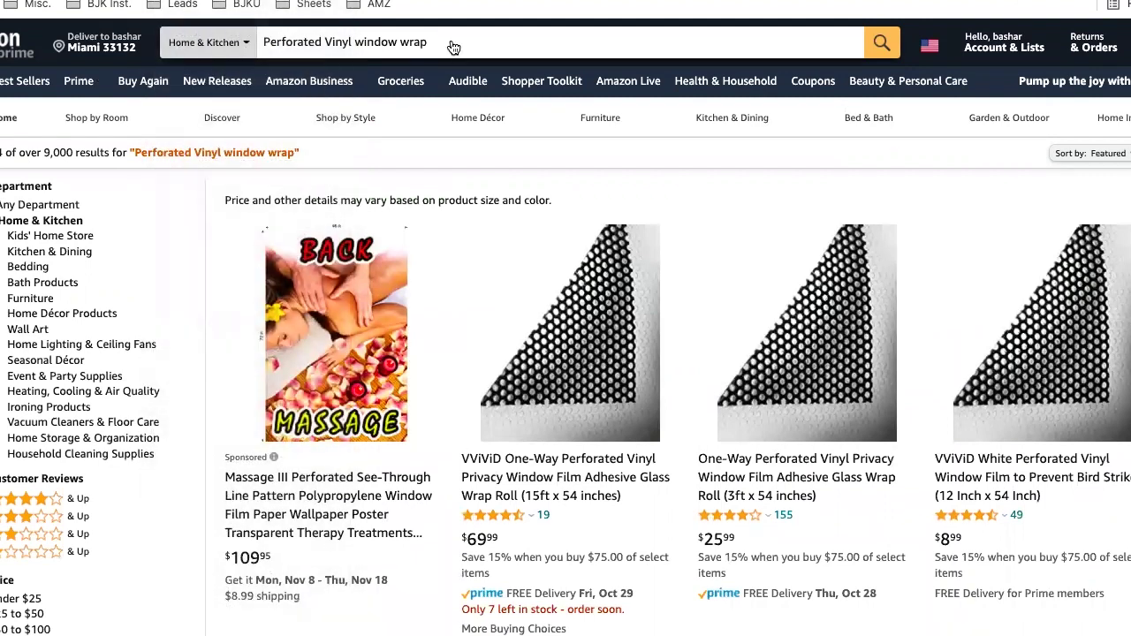
pyautogui.click(882, 42)
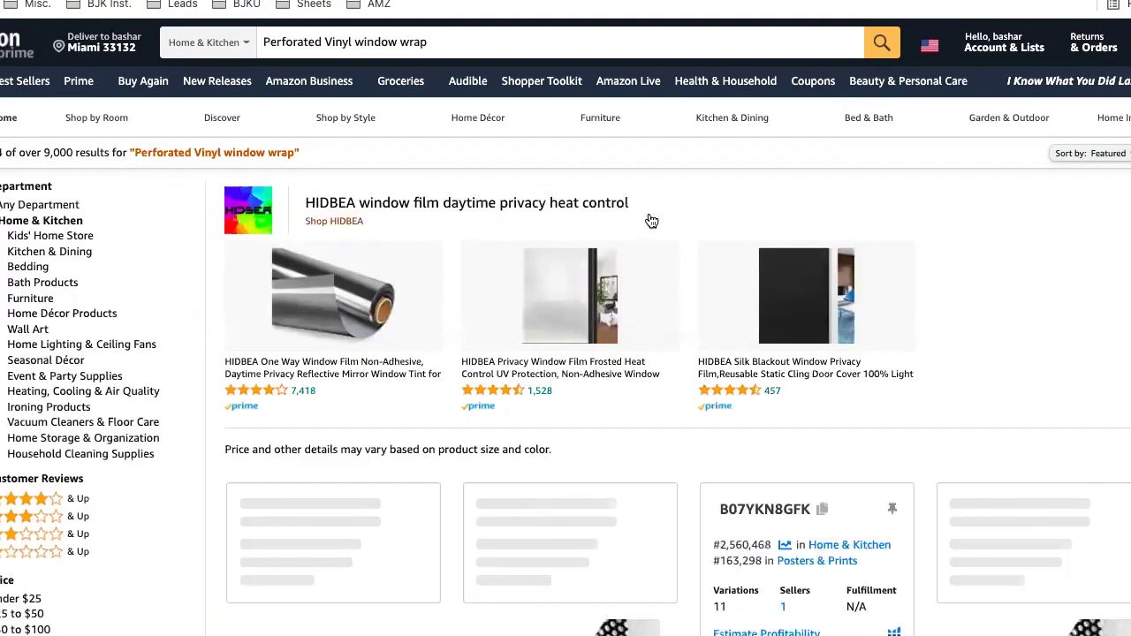
# - Look over the search results and run the Helium 10 Xray analysis on them
pyautogui.scroll(-3, 990, 459)
pyautogui.scroll(3, 990, 460)
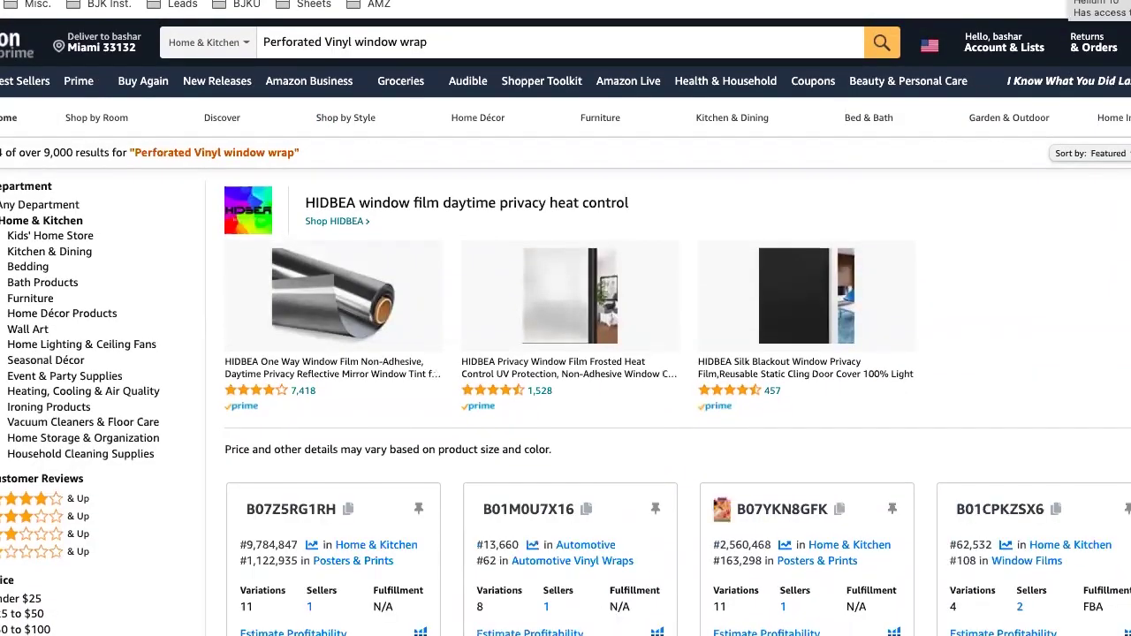
pyautogui.click(979, 4)
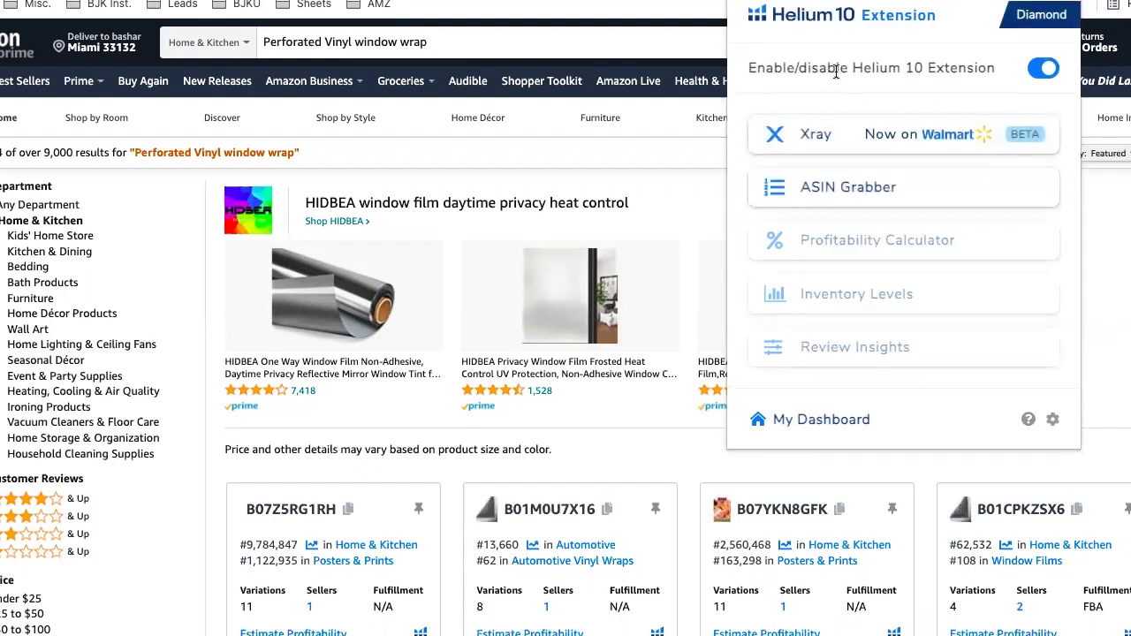
pyautogui.click(865, 140)
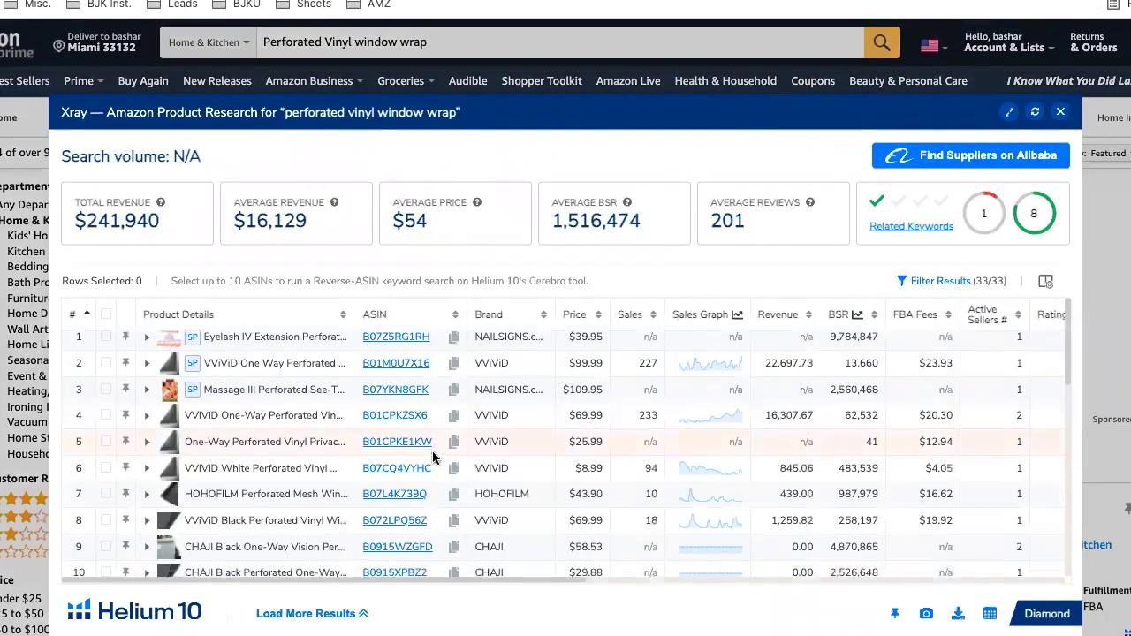
# - Examine the brands, prices, sales and revenue of the competing products in the Xray table
pyautogui.scroll(-1, 433, 457)
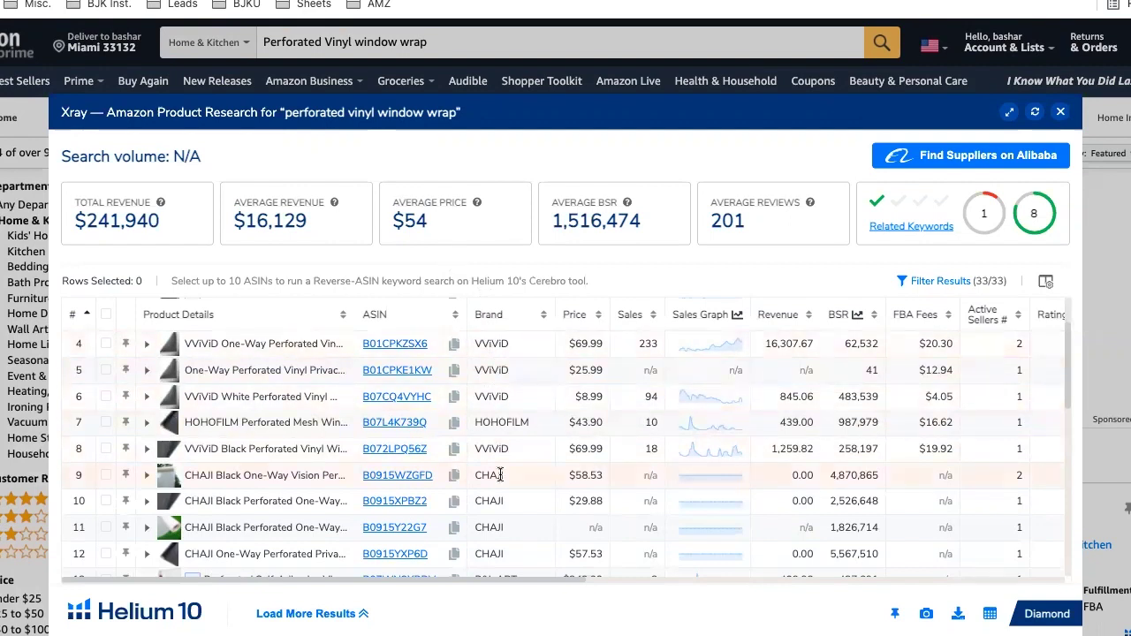
pyautogui.scroll(-1, 499, 476)
pyautogui.scroll(-1, 499, 480)
pyautogui.scroll(3, 499, 480)
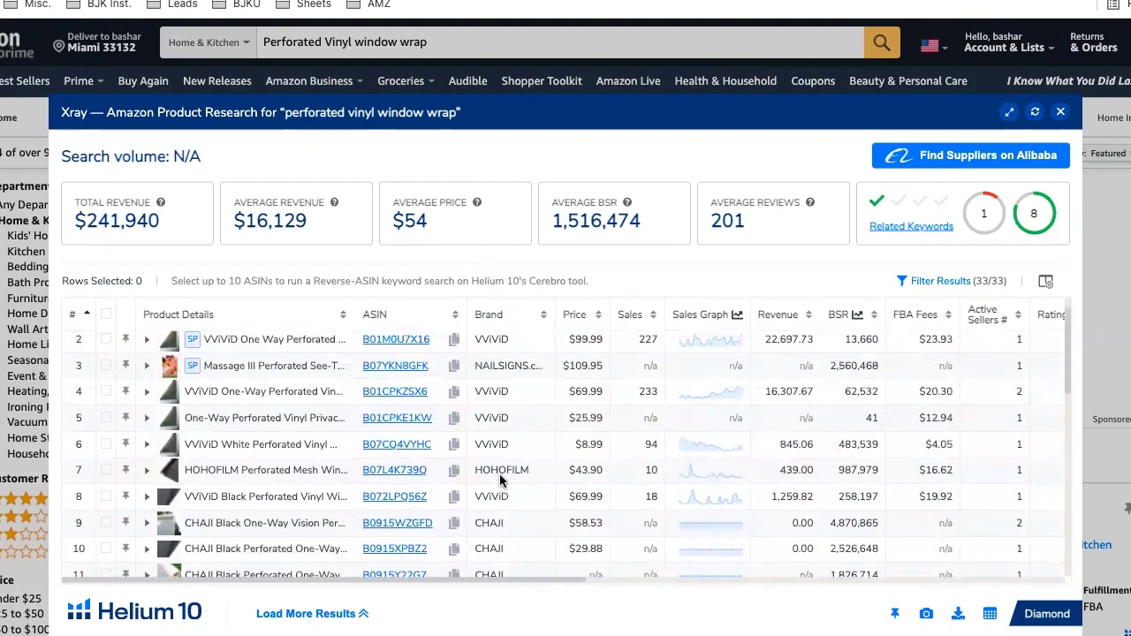
pyautogui.scroll(-1, 499, 480)
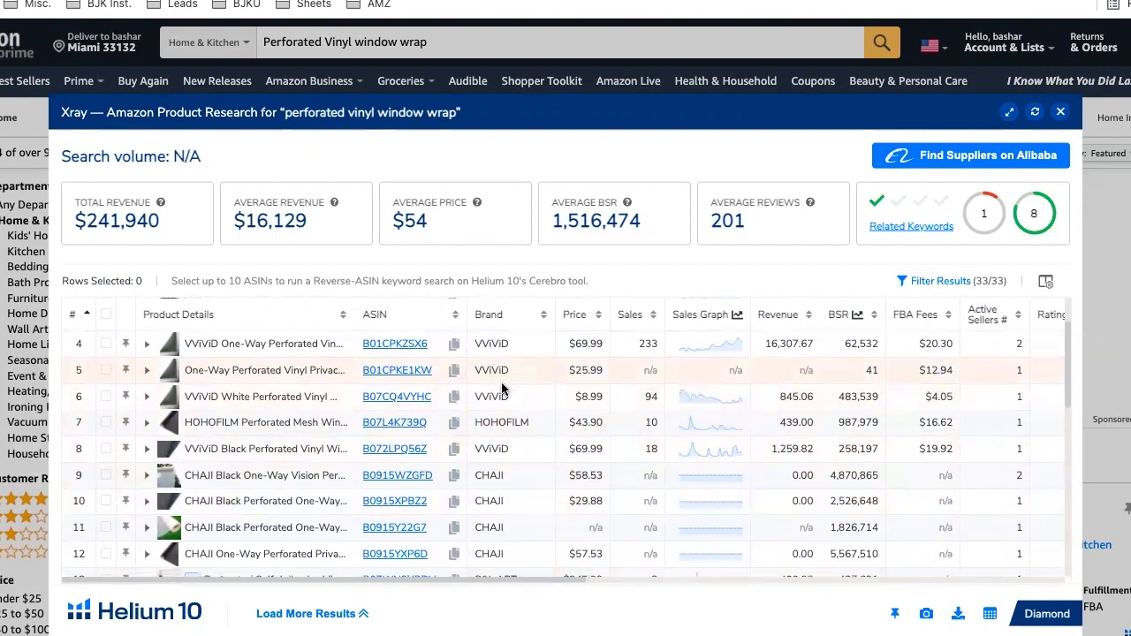
pyautogui.scroll(-2, 501, 385)
pyautogui.scroll(3, 501, 385)
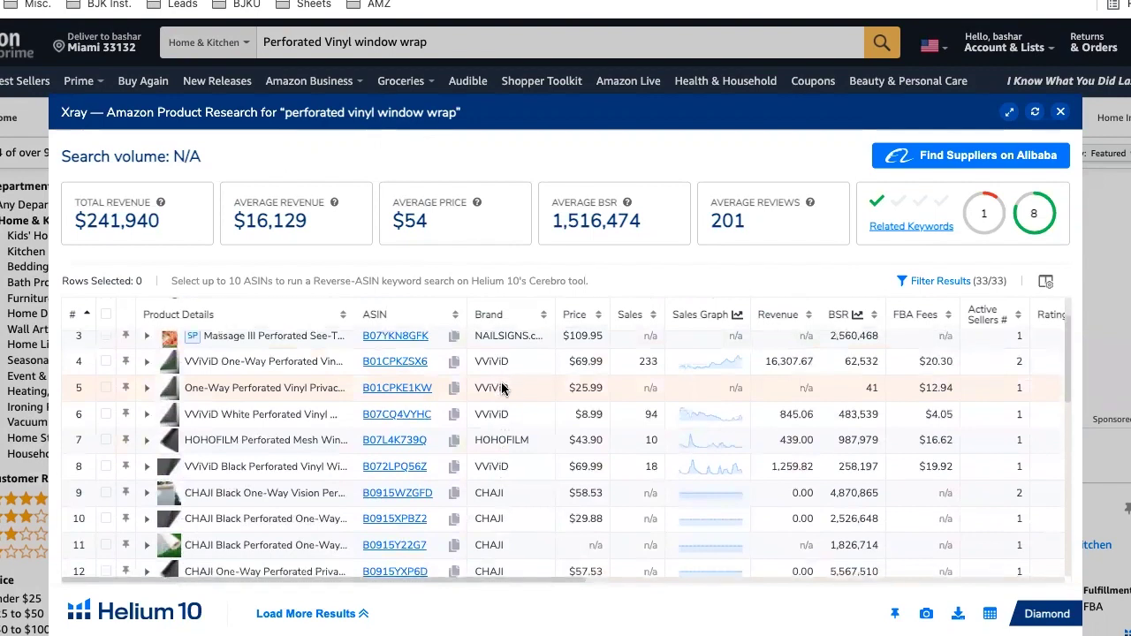
pyautogui.scroll(-1, 503, 385)
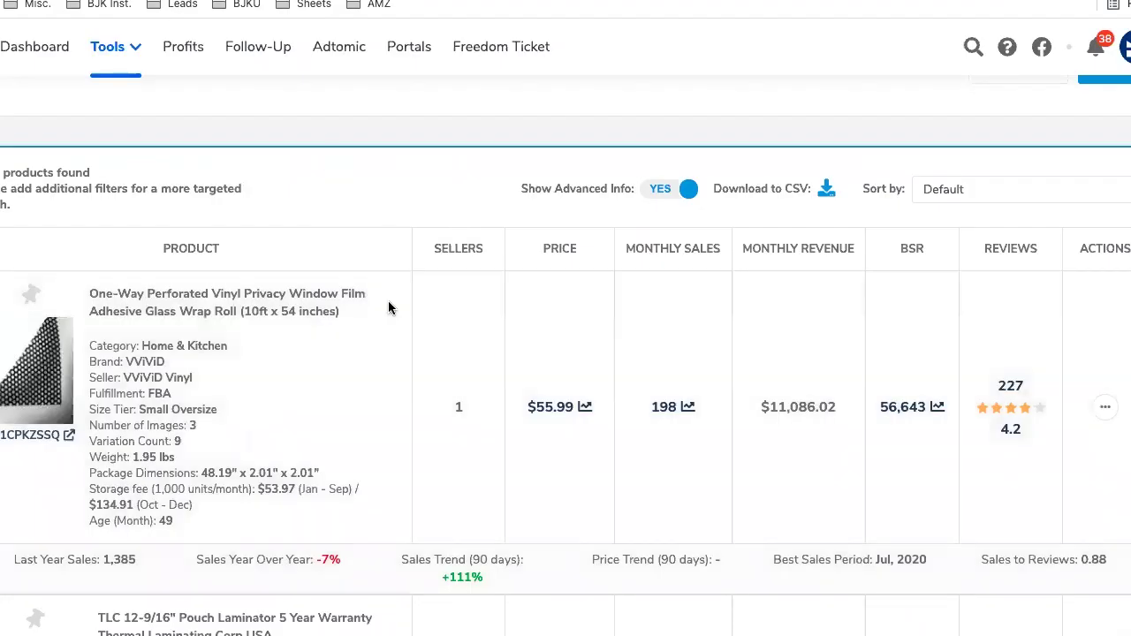
# - Return to Black Box, review the pouch laminator and Wizard of Oz pet costume results, and open the costume's Amazon listing
pyautogui.scroll(-3, 429, 454)
pyautogui.scroll(-1, 429, 455)
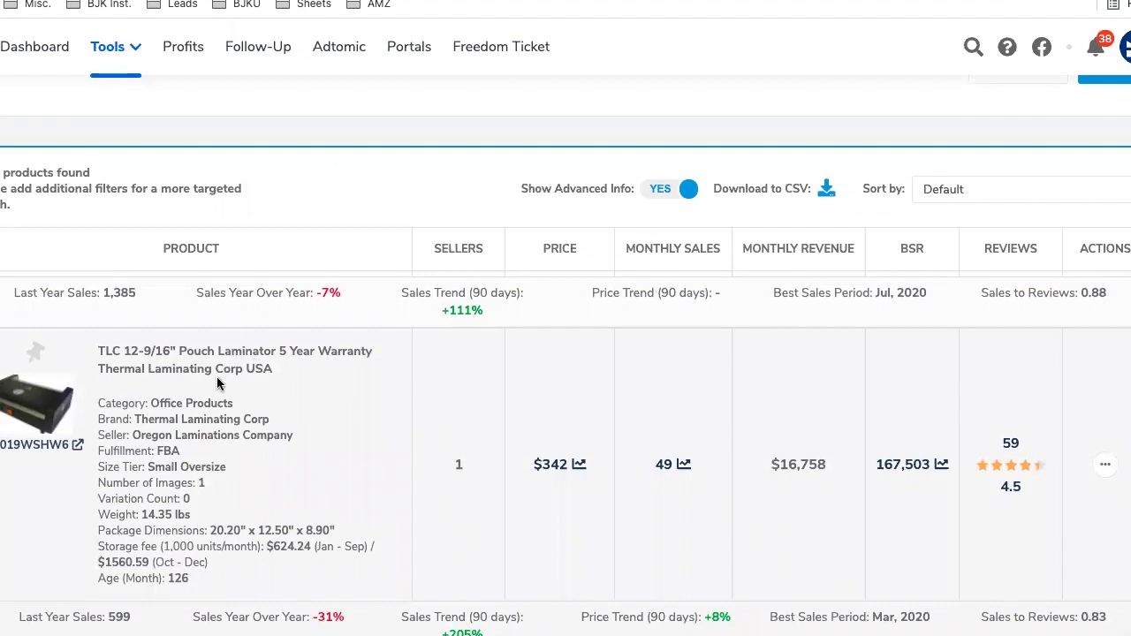
pyautogui.scroll(-2, 232, 480)
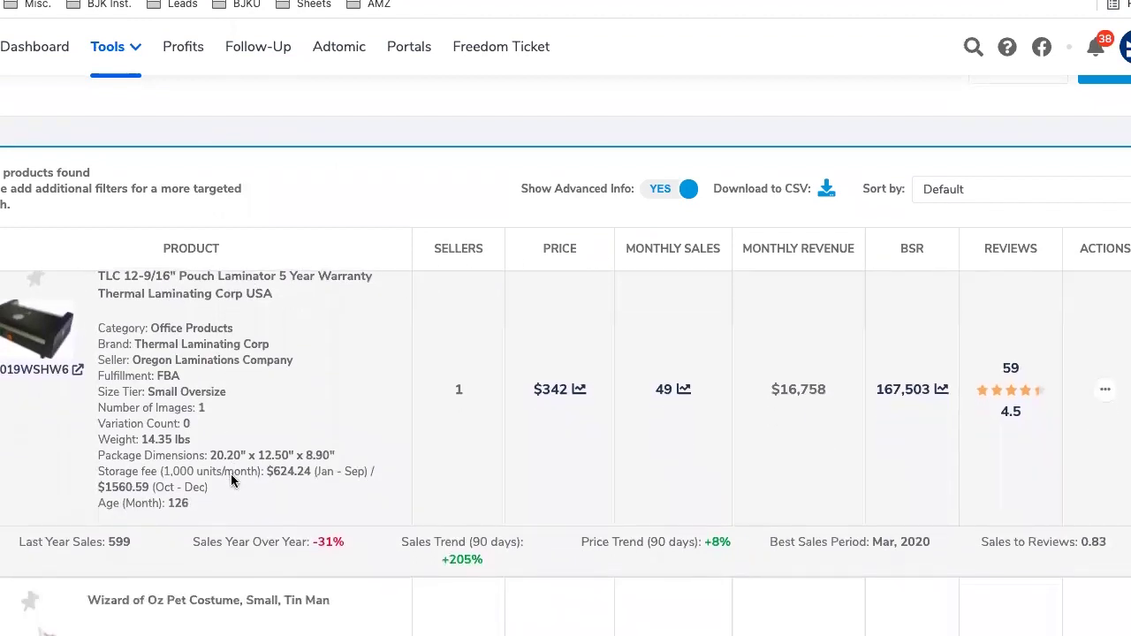
pyautogui.scroll(-4, 232, 480)
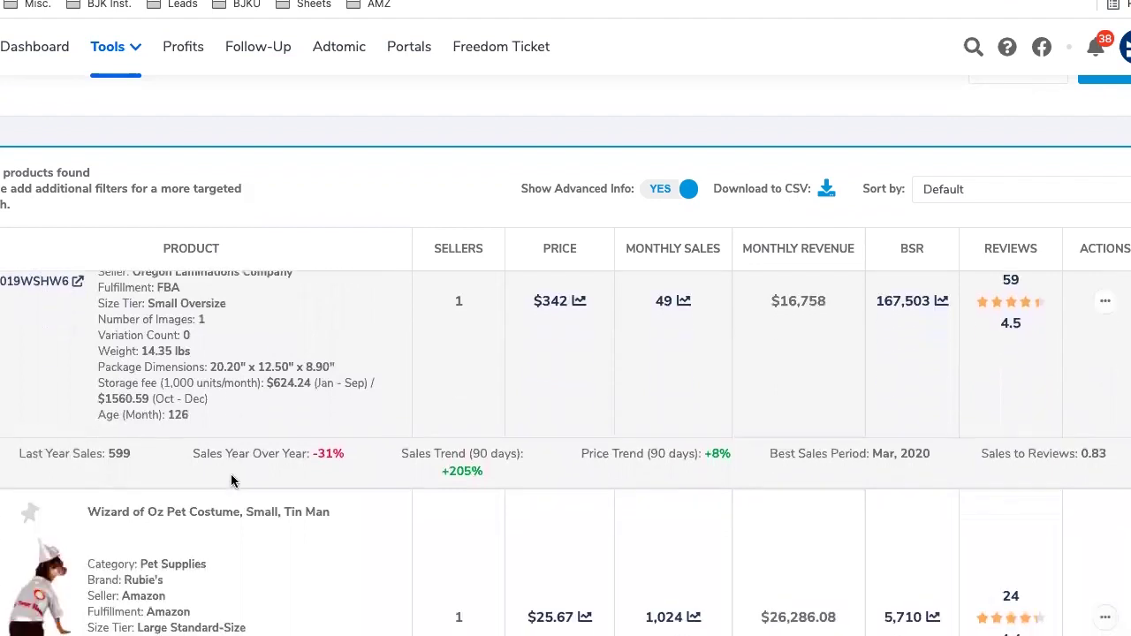
pyautogui.scroll(-5, 231, 480)
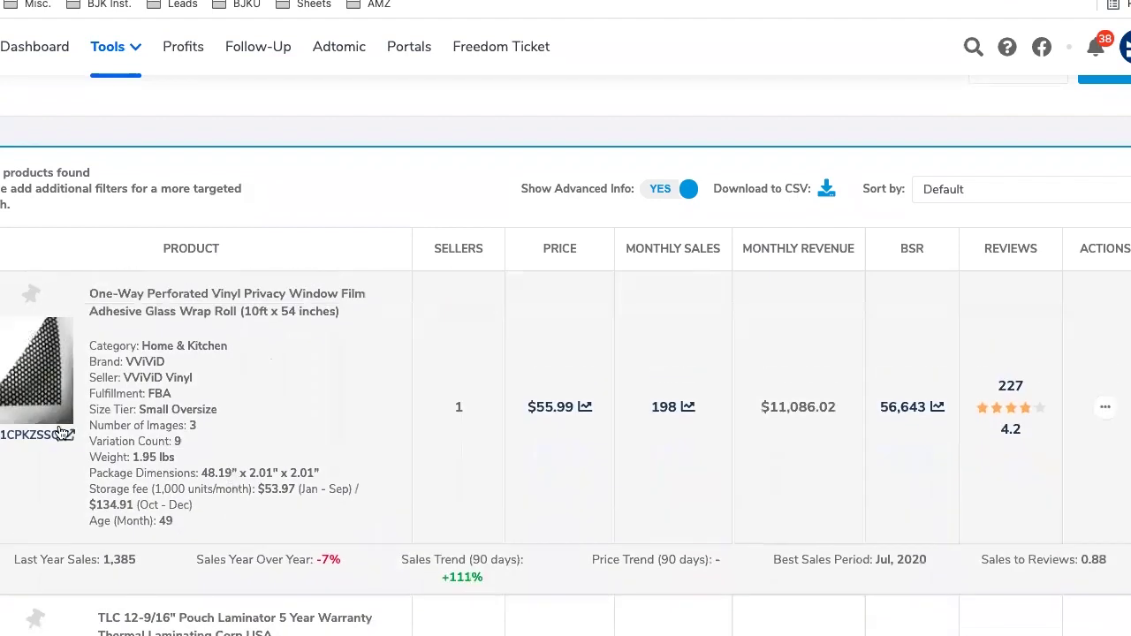
pyautogui.scroll(-8, 316, 442)
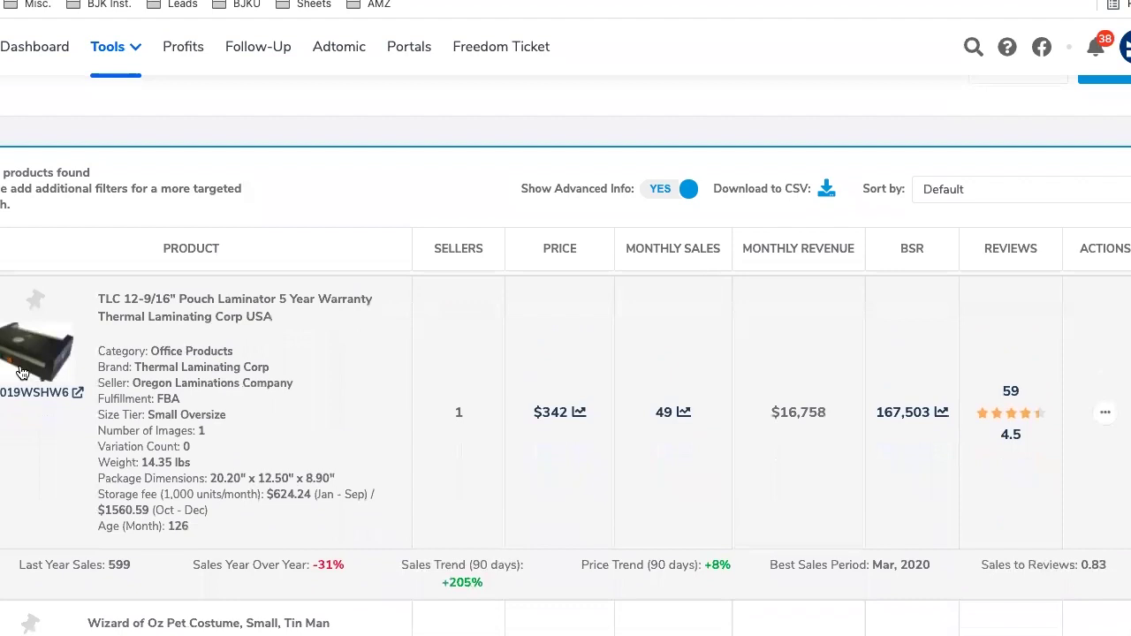
pyautogui.scroll(-4, 369, 510)
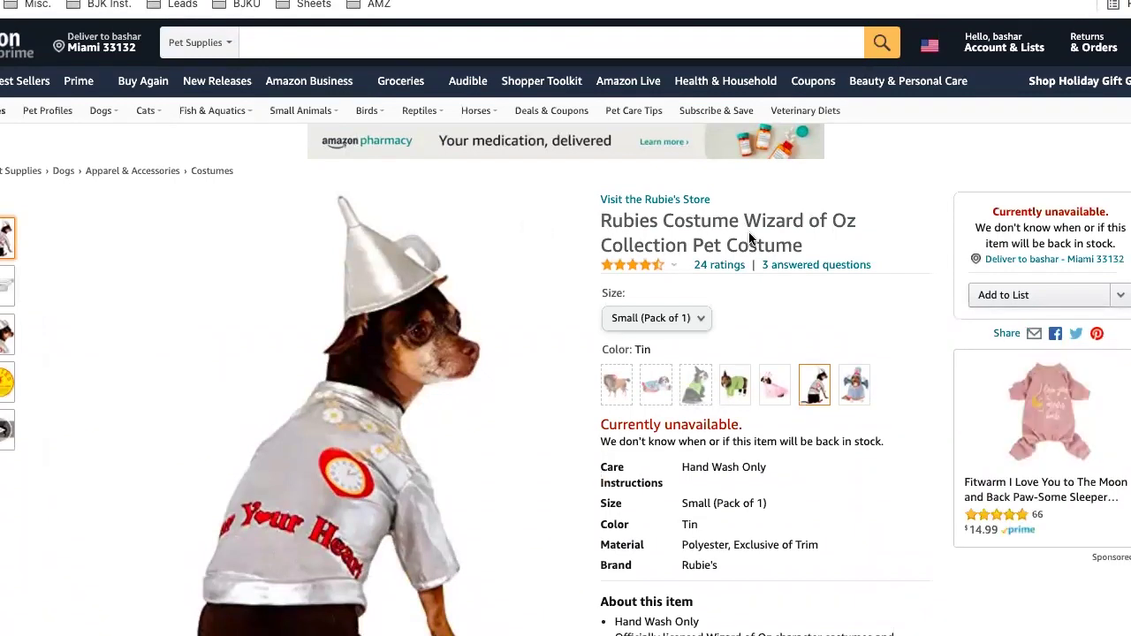
# - Search all Amazon departments for "Wizard of Oz Collection Pet Costume", reusing the wording copied from the product title
pyautogui.moveTo(744, 221); pyautogui.dragTo(812, 254)
pyautogui.hotkey('ctrl', 'c')
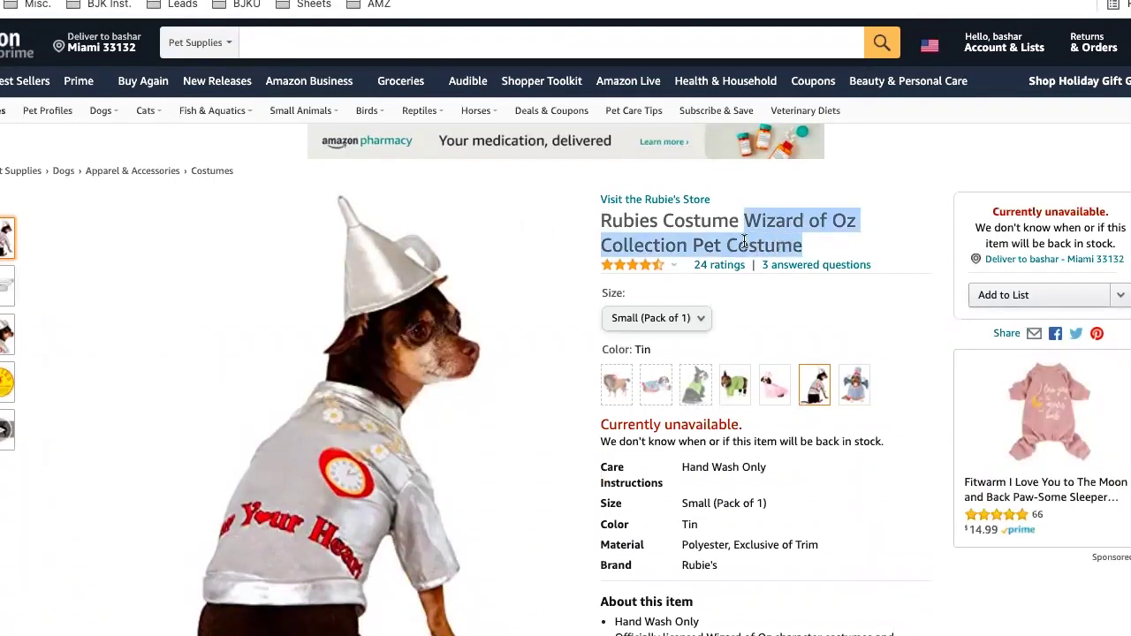
pyautogui.click(197, 42)
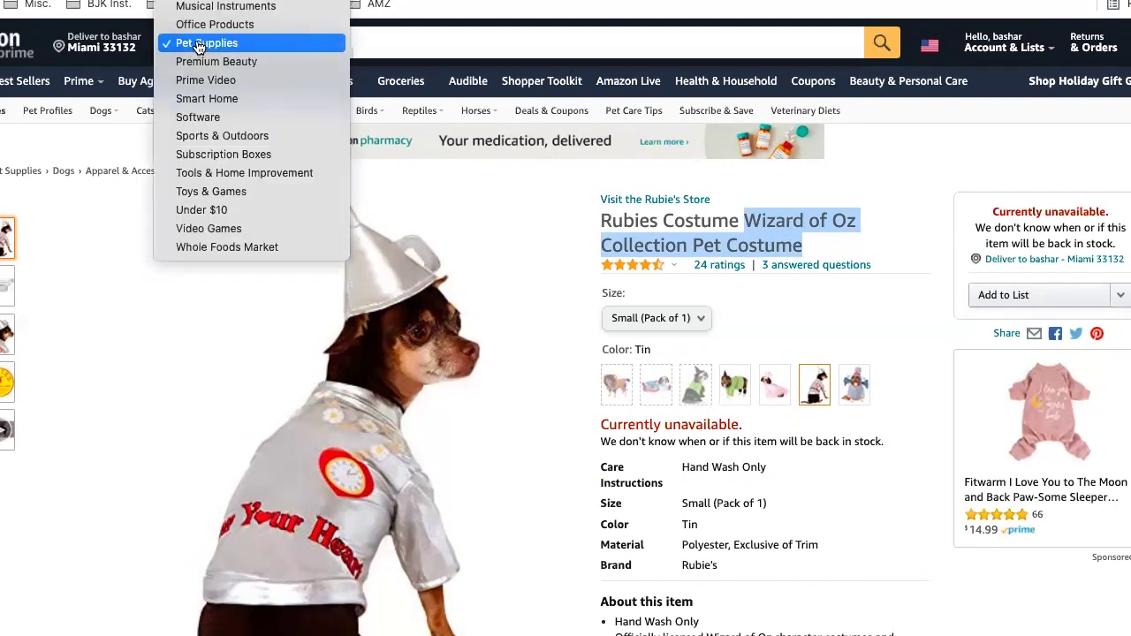
pyautogui.scroll(10, 196, 41)
pyautogui.scroll(5, 252, 319)
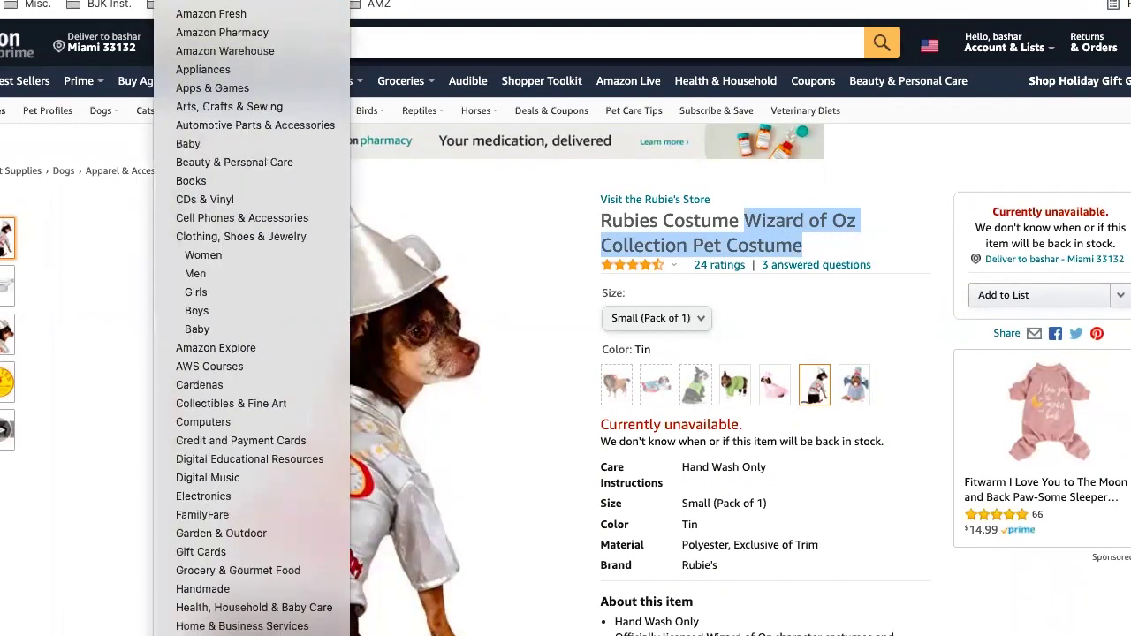
pyautogui.click(207, 14)
pyautogui.click(398, 42)
pyautogui.hotkey('ctrl', 'v')
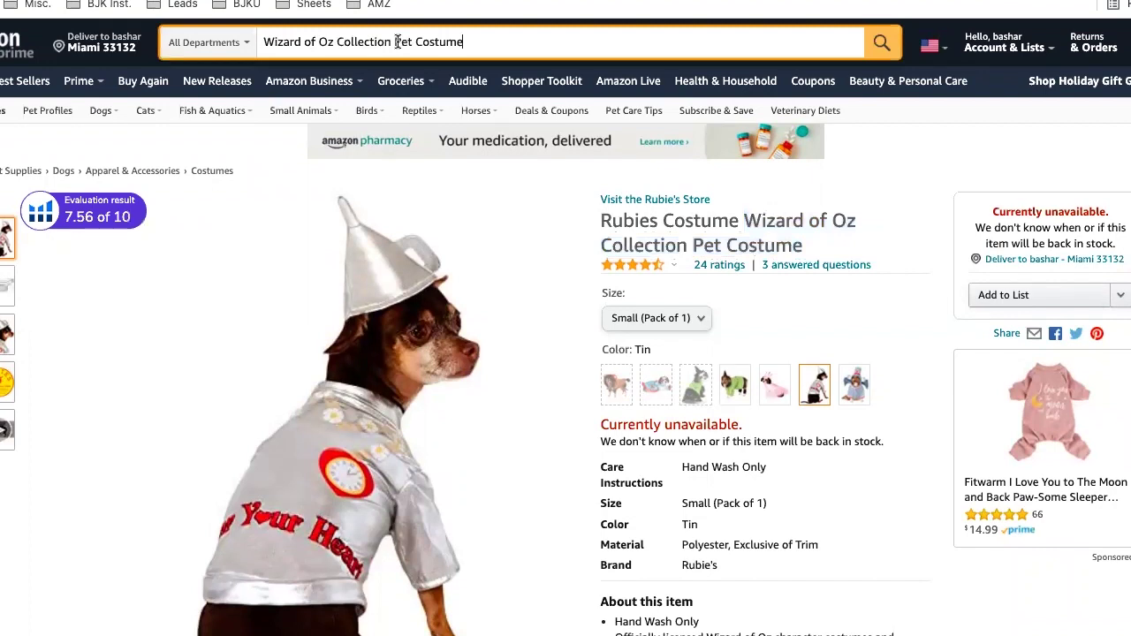
pyautogui.press('Return')
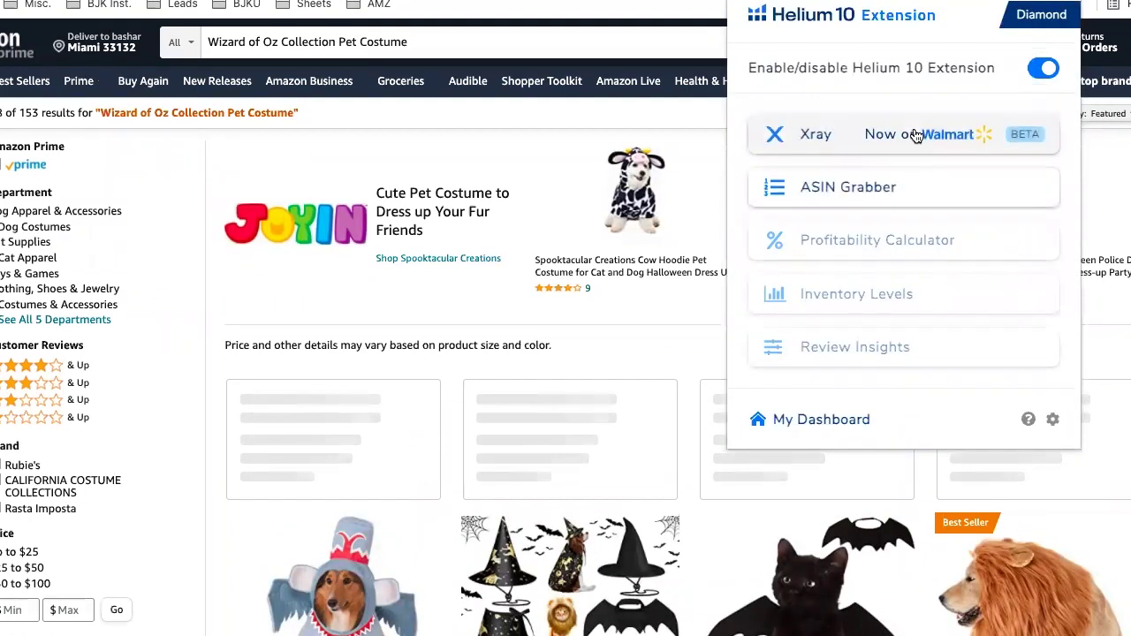
# - Run the Helium 10 Xray analysis on the pet costume results and check the keyword's search volume
pyautogui.click(916, 134)
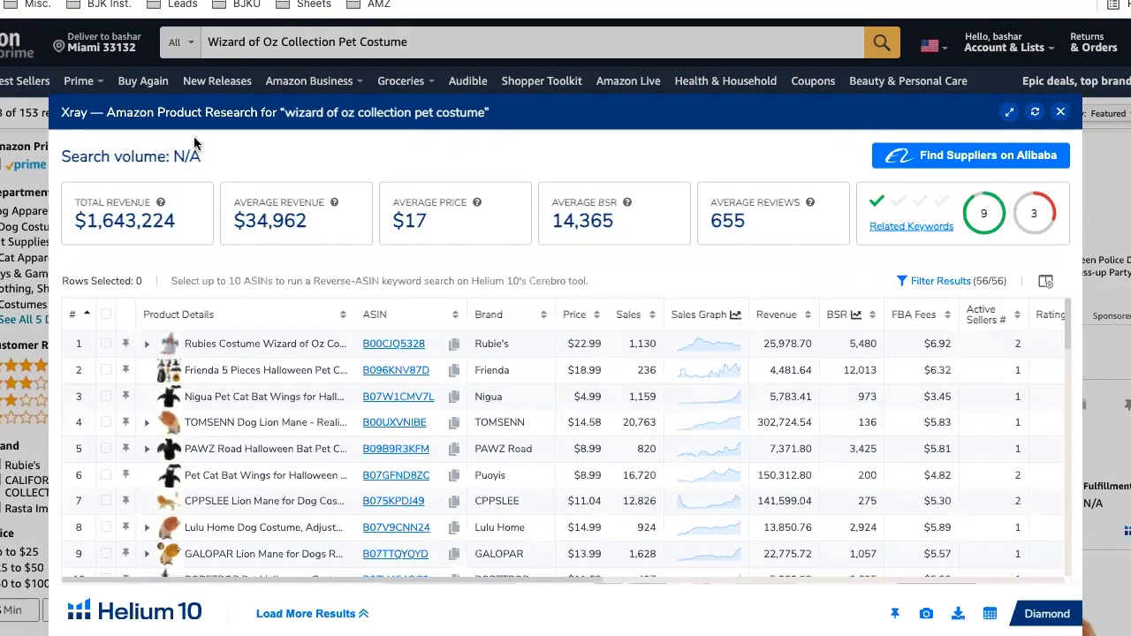
pyautogui.tripleClick(88, 160)
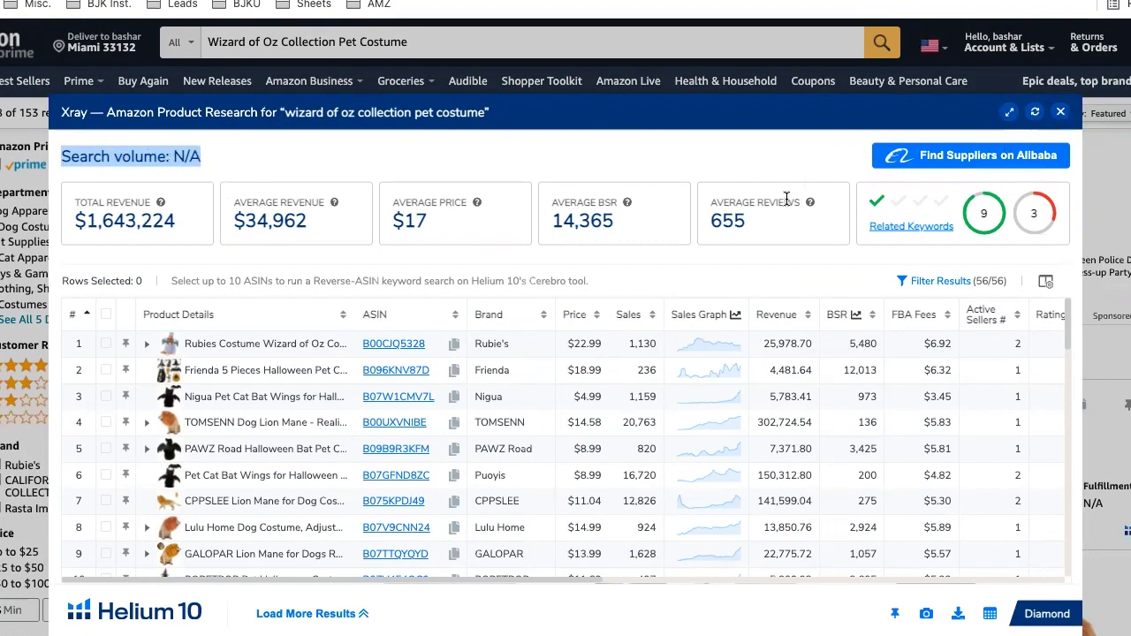
pyautogui.click(1063, 114)
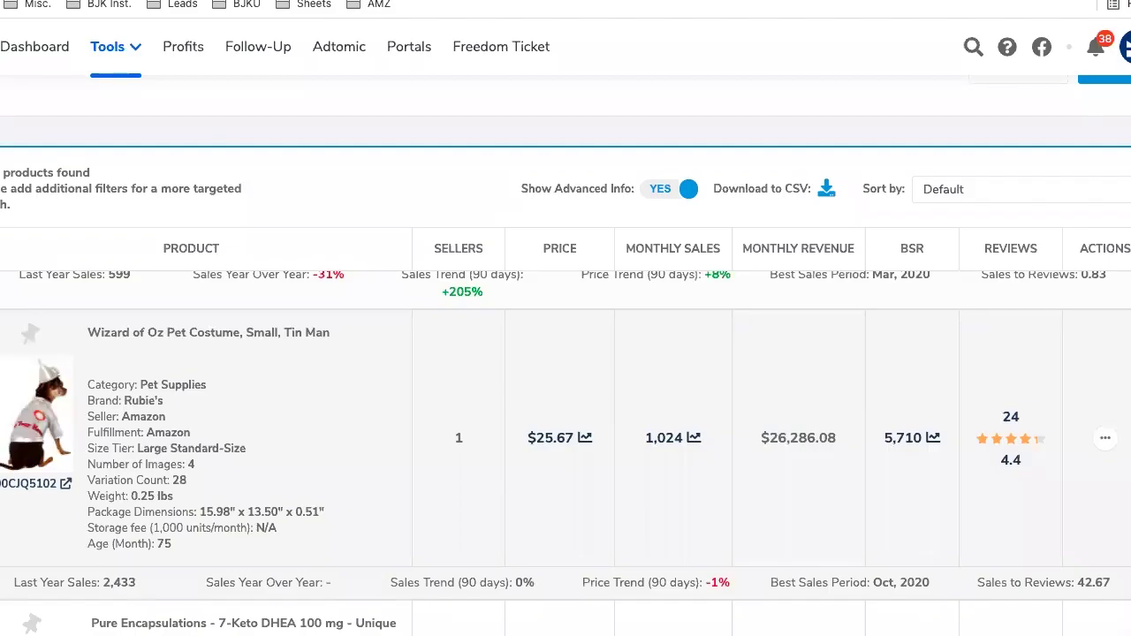
# - Review the Black Box results below the pet costume, including the DHEA supplement and the refrigerated sandwich prep table
pyautogui.scroll(-3, 341, 406)
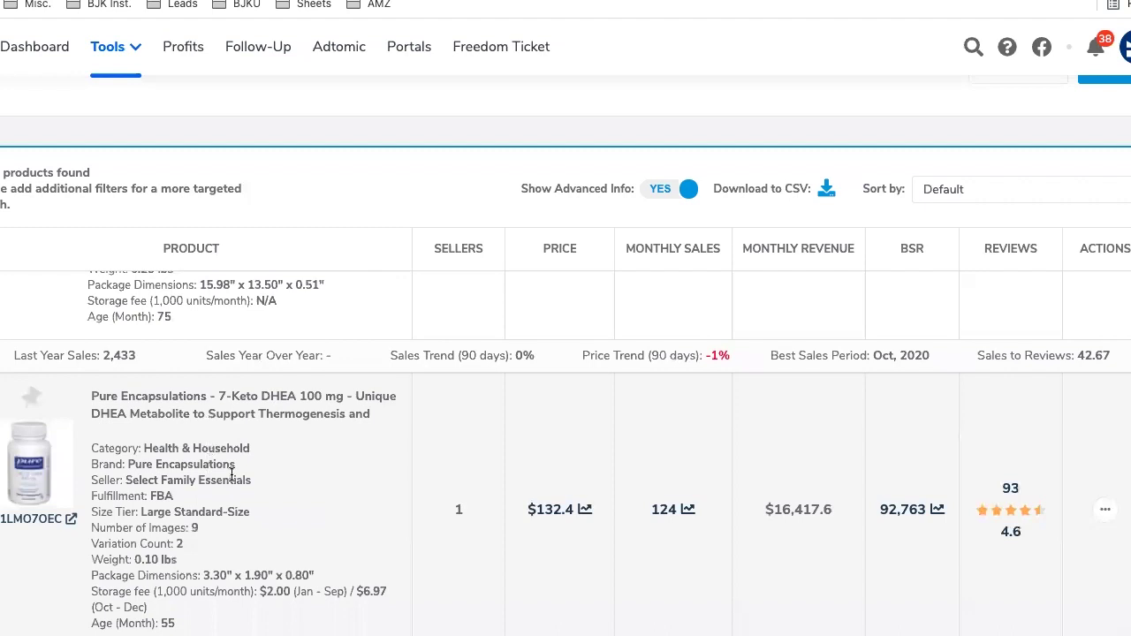
pyautogui.scroll(-5, 289, 525)
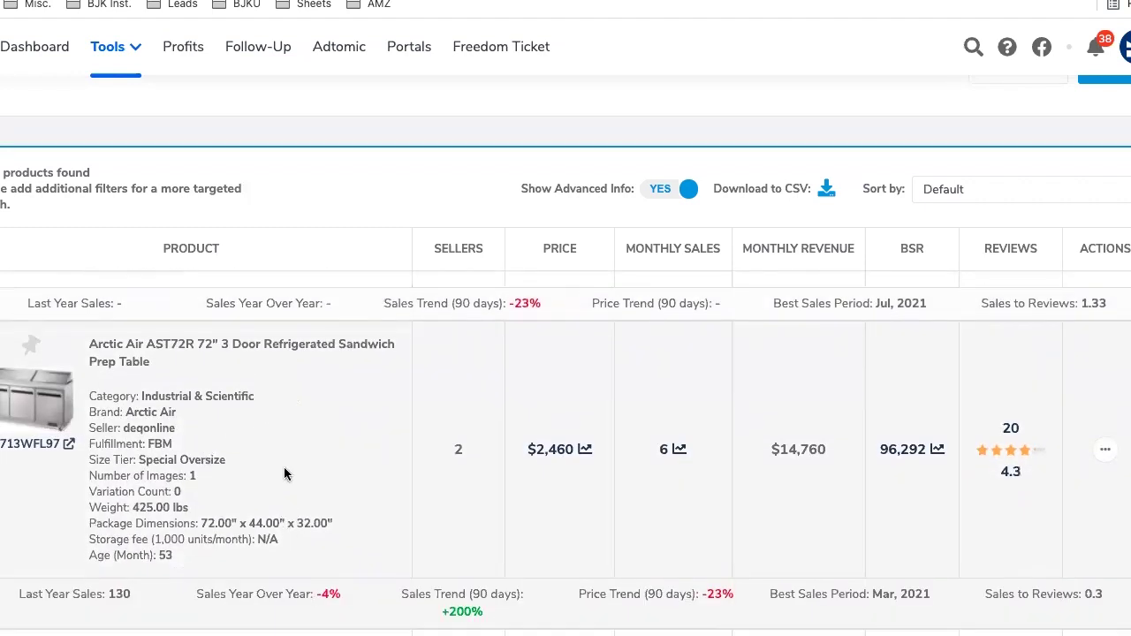
pyautogui.scroll(1, 186, 432)
pyautogui.scroll(-1, 186, 432)
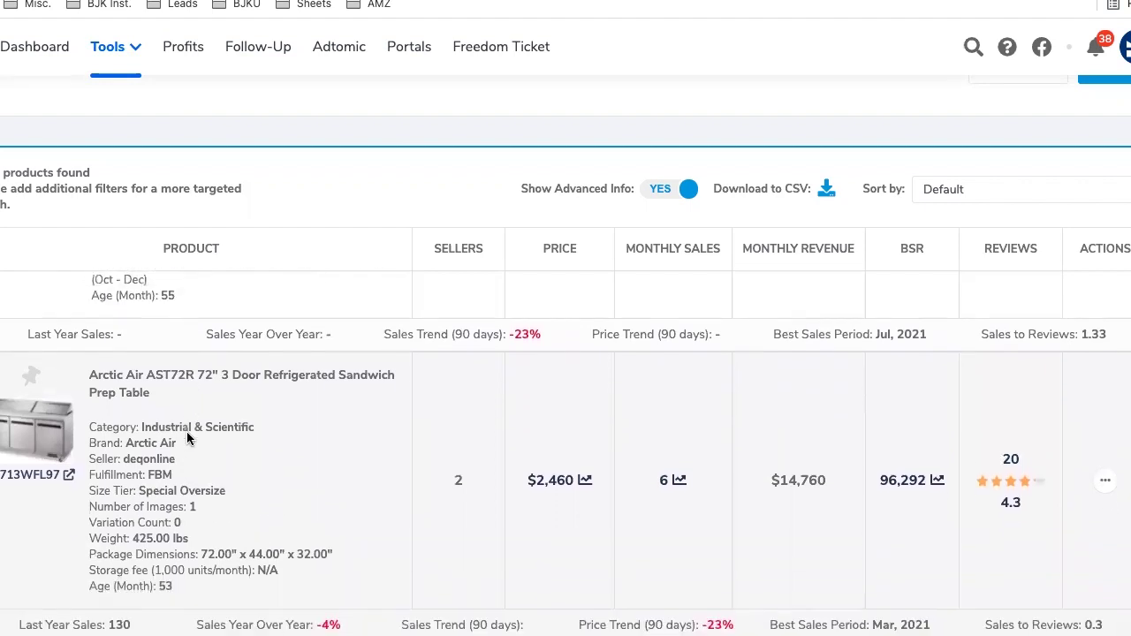
pyautogui.scroll(10, 229, 454)
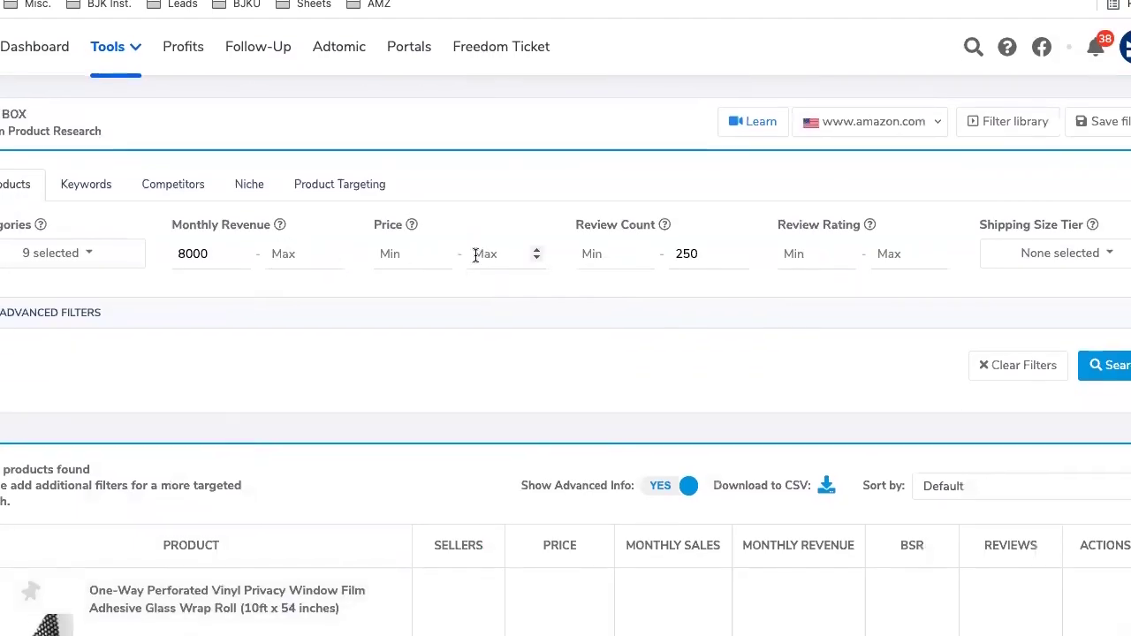
# - Set the maximum monthly revenue filter to 20000 and rerun the Black Box product search
pyautogui.click(305, 255)
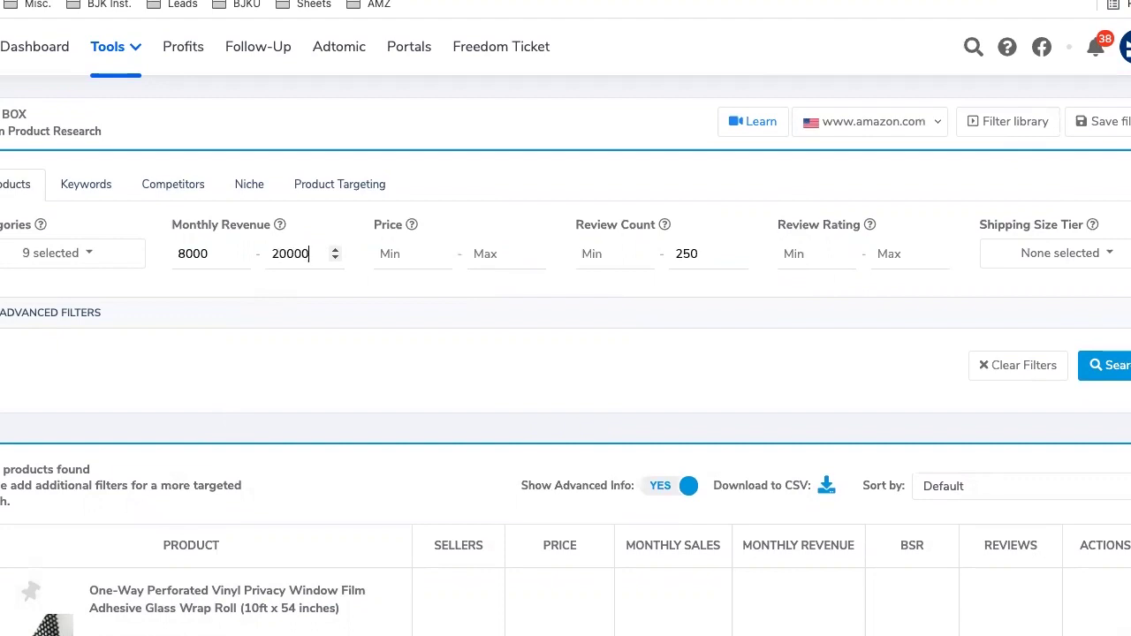
pyautogui.scroll(-10, 309, 369)
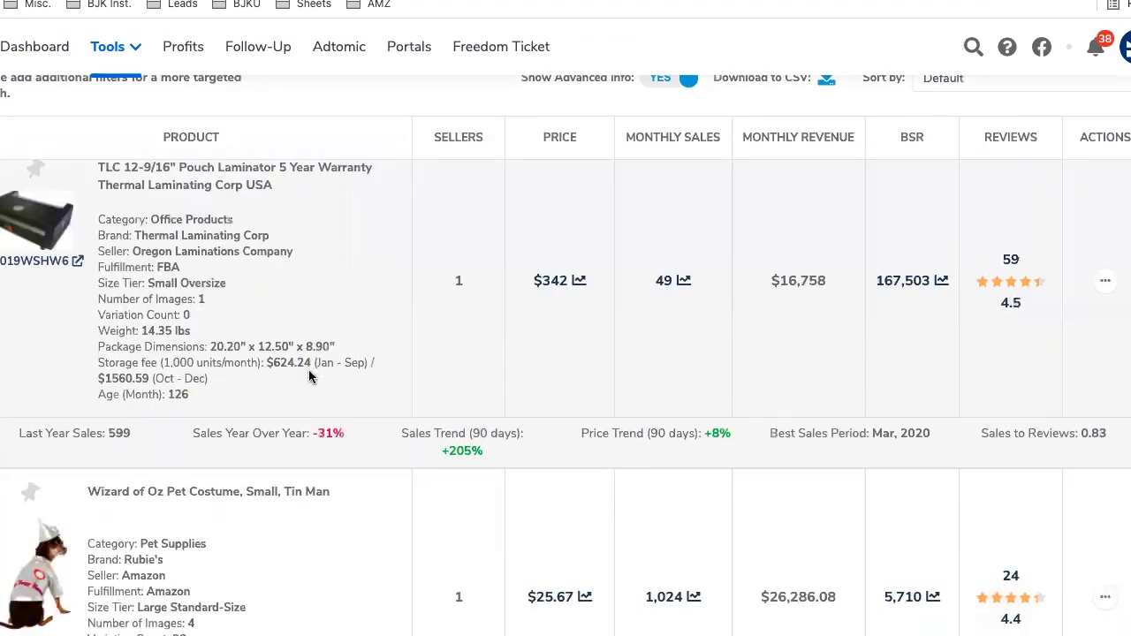
pyautogui.scroll(-2, 309, 375)
pyautogui.scroll(5, 310, 377)
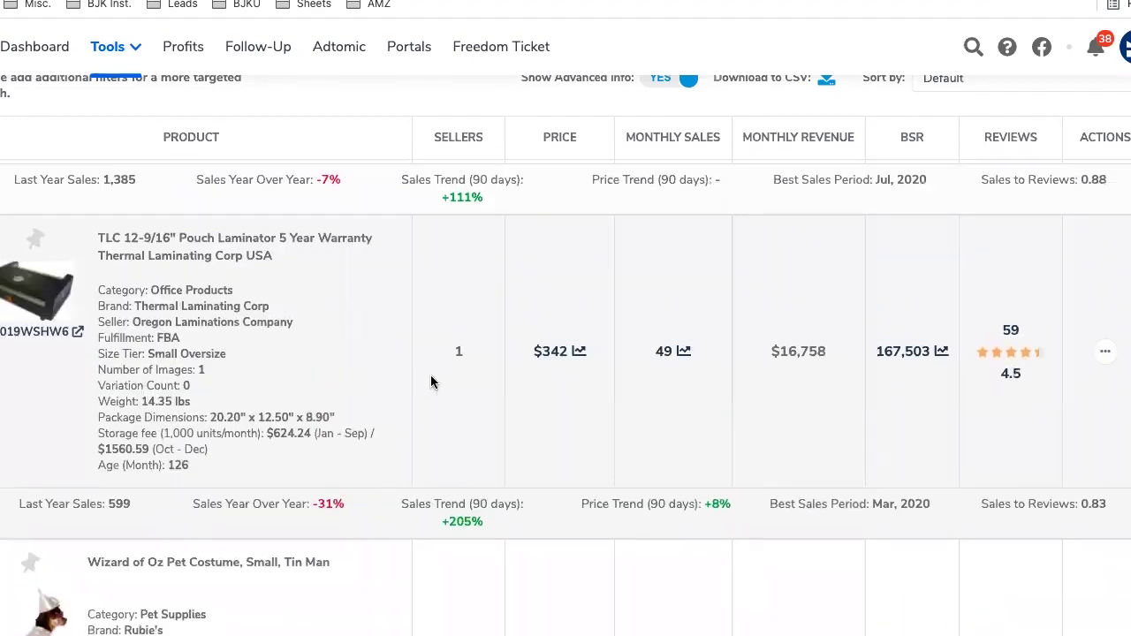
pyautogui.scroll(-8, 398, 459)
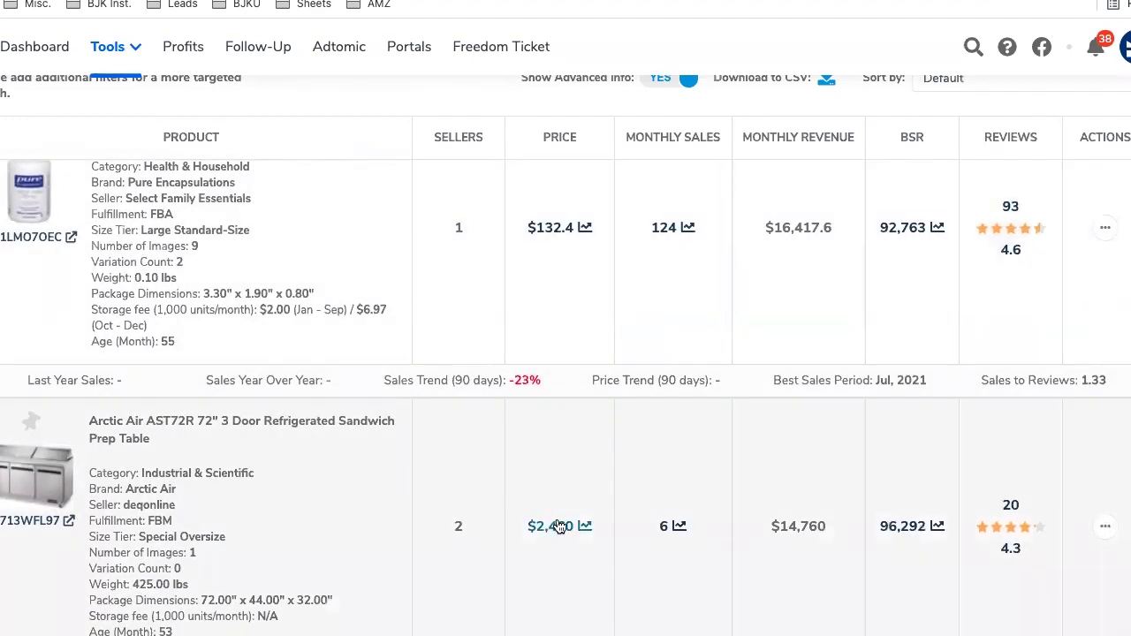
pyautogui.scroll(1, 350, 423)
pyautogui.scroll(10, 350, 424)
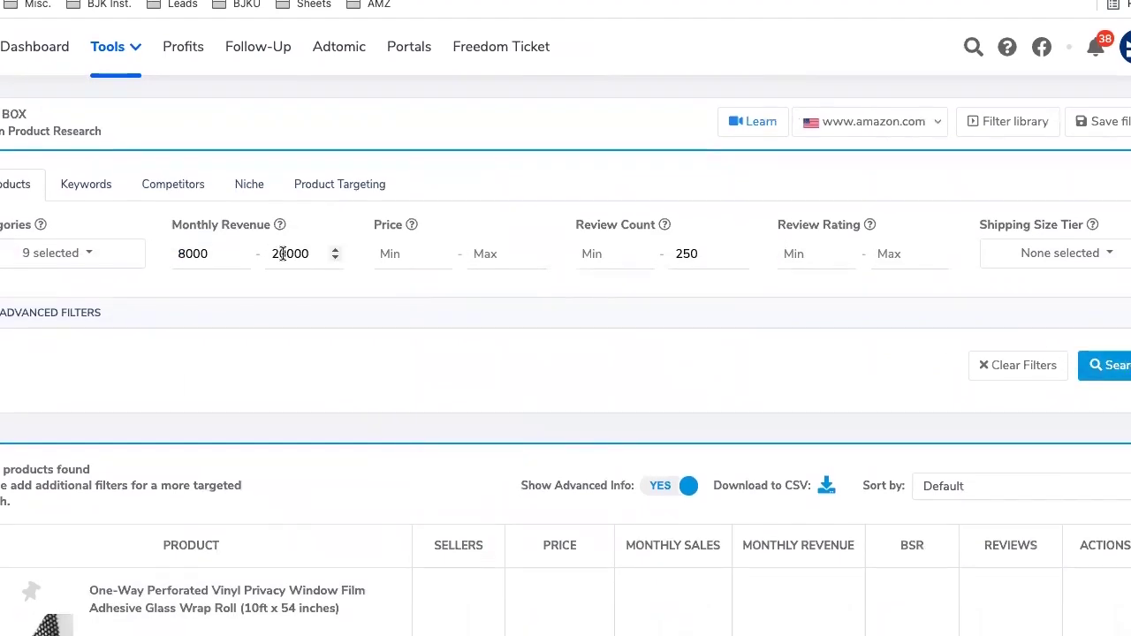
pyautogui.click(1115, 365)
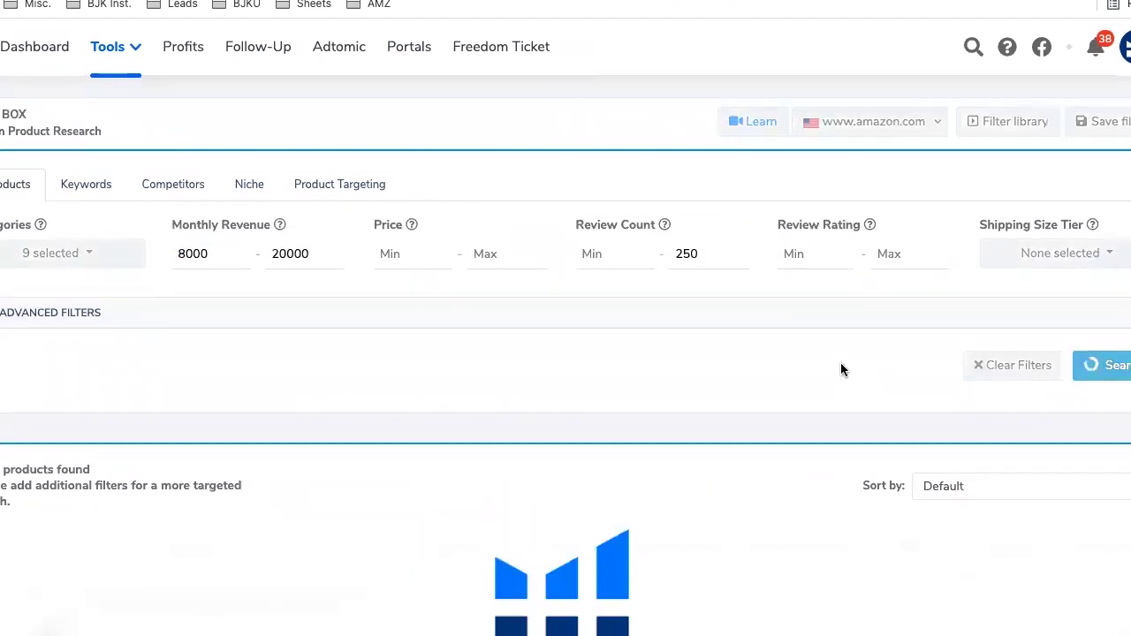
# - Lower the maximum monthly revenue filter to 10000 and run the Black Box product search again
pyautogui.scroll(-5, 295, 415)
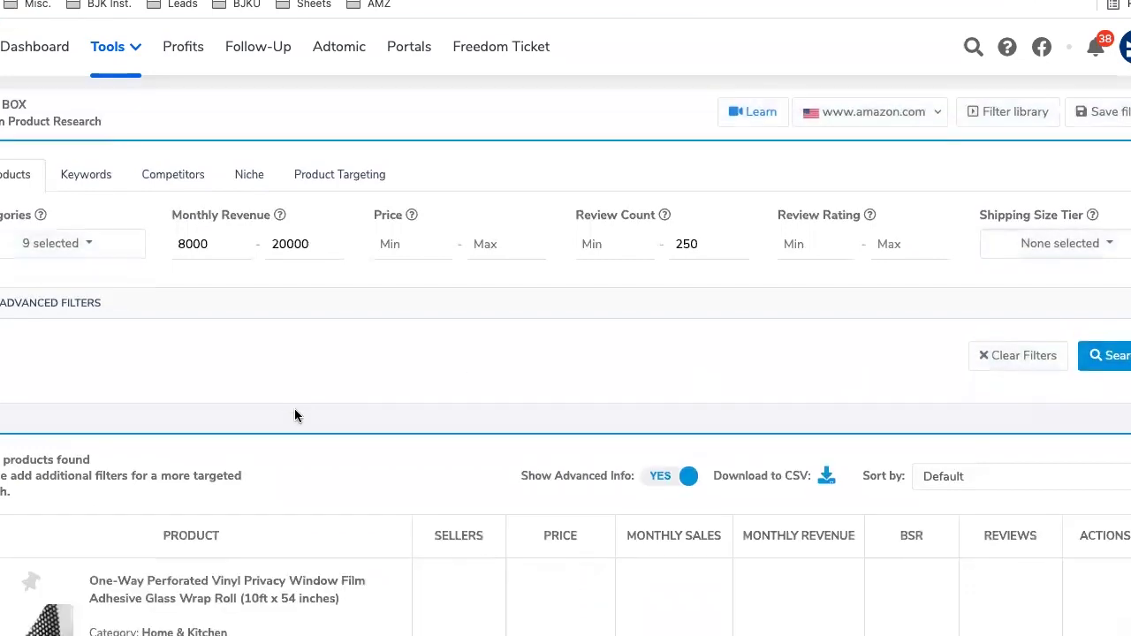
pyautogui.scroll(-6, 295, 414)
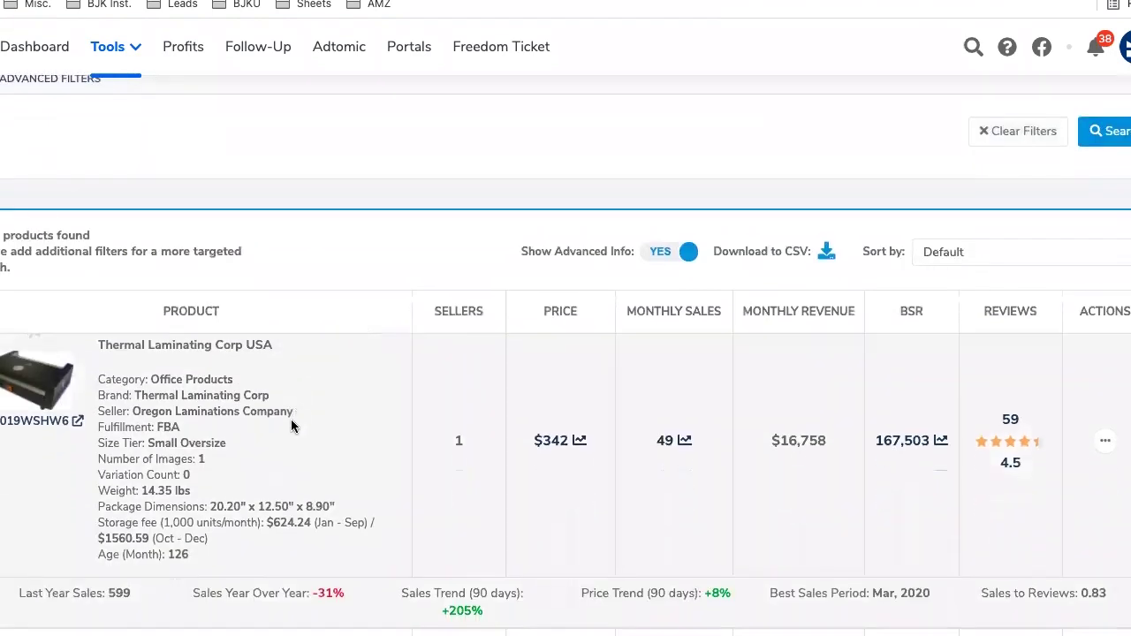
pyautogui.scroll(-9, 235, 508)
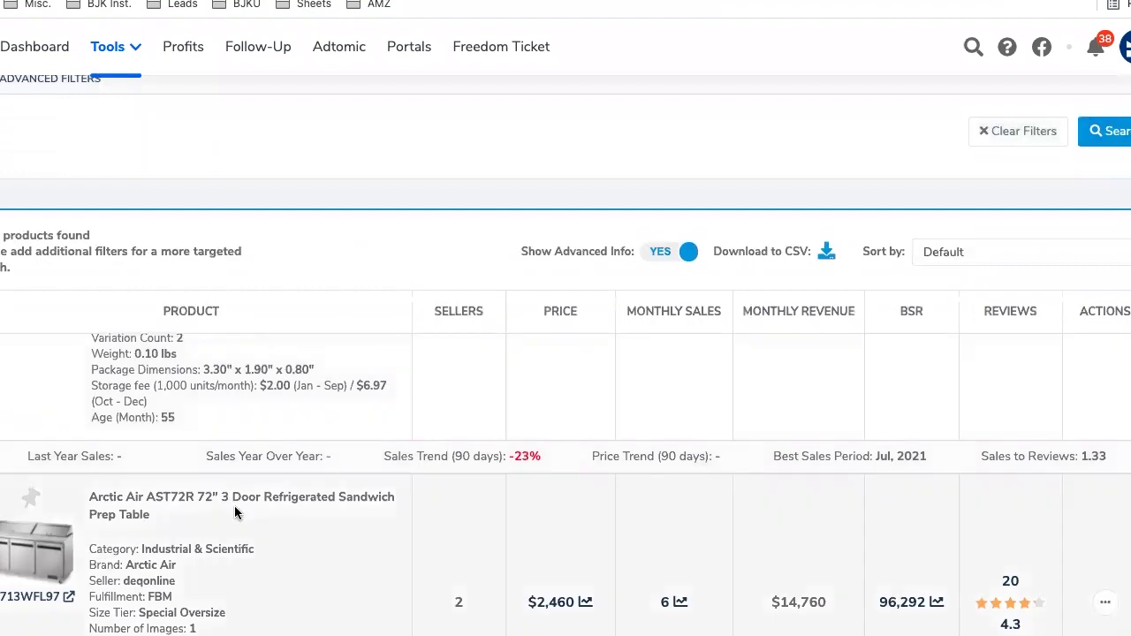
pyautogui.scroll(-2, 262, 560)
pyautogui.scroll(20, 262, 557)
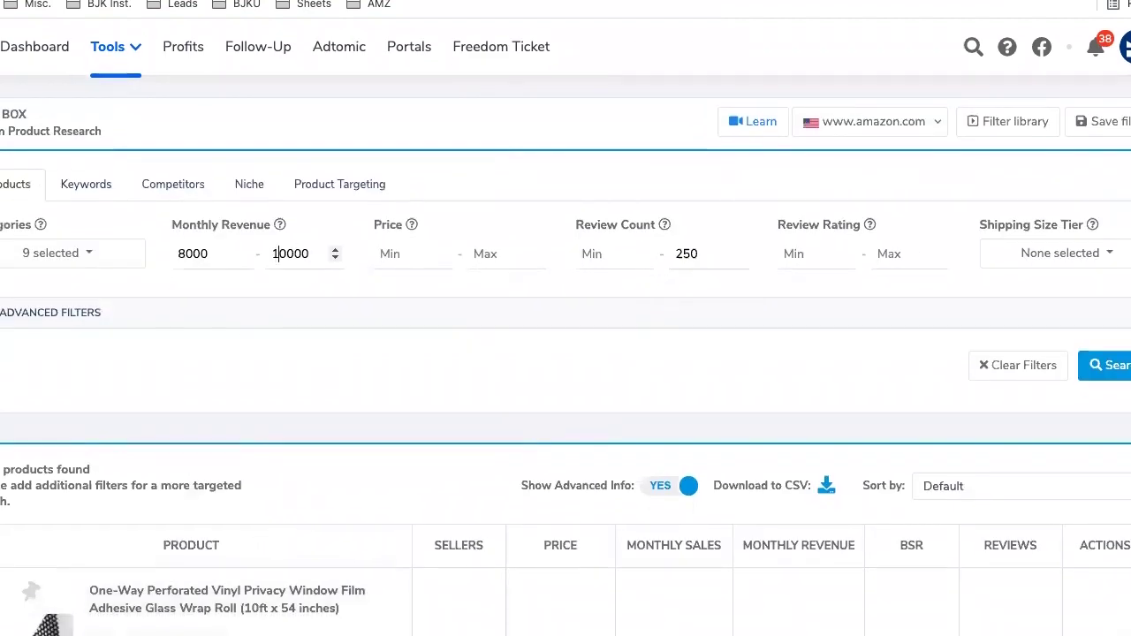
pyautogui.click(1105, 365)
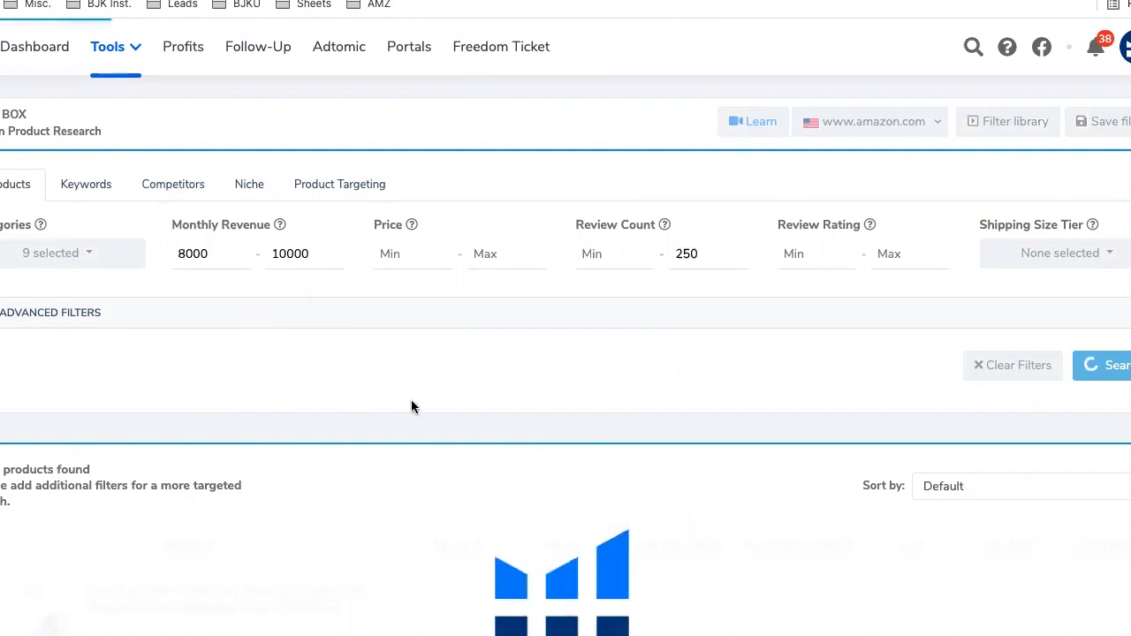
# - Review the new Black Box results and open the Amazon listing of the MasterVision self-healing cork bulletin board
pyautogui.scroll(-1, 411, 400)
pyautogui.scroll(-2, 412, 400)
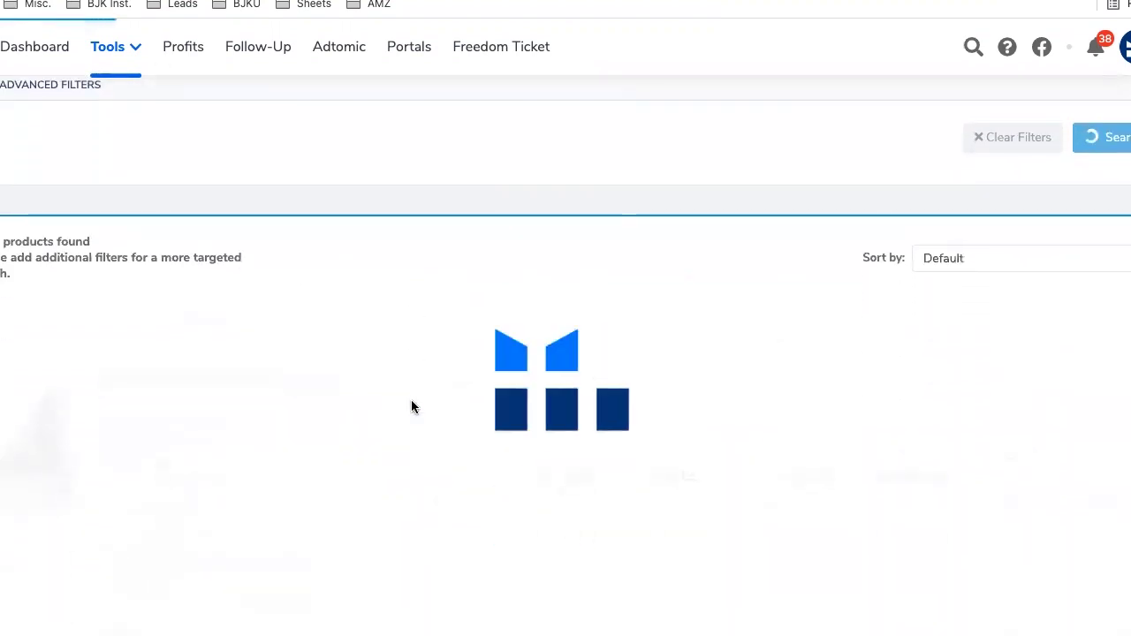
pyautogui.scroll(2, 411, 407)
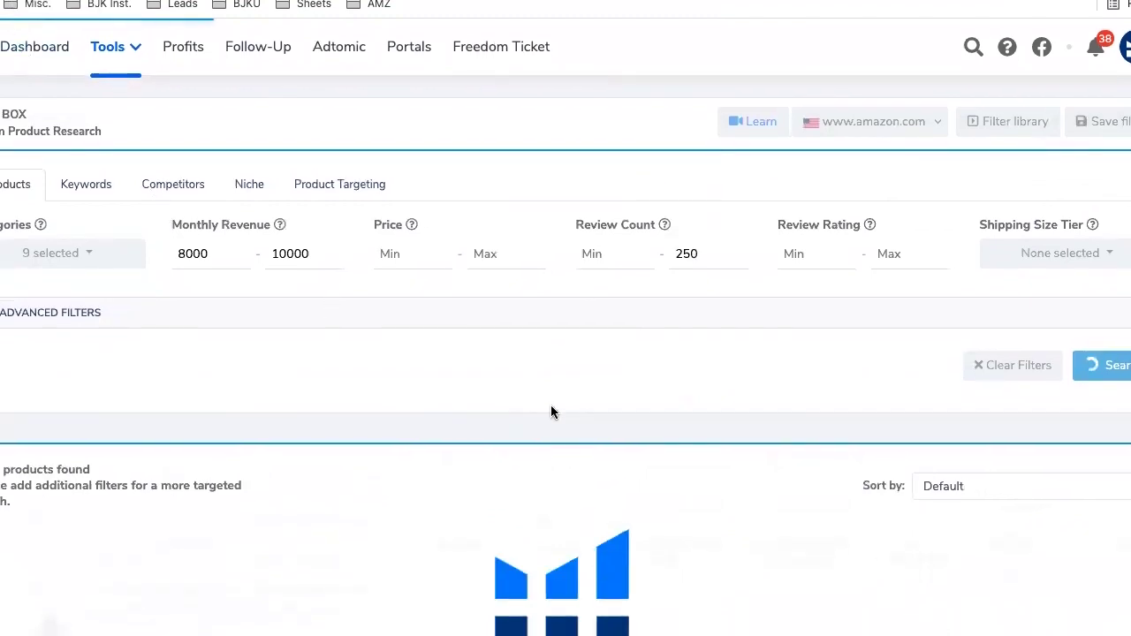
pyautogui.scroll(-2, 359, 467)
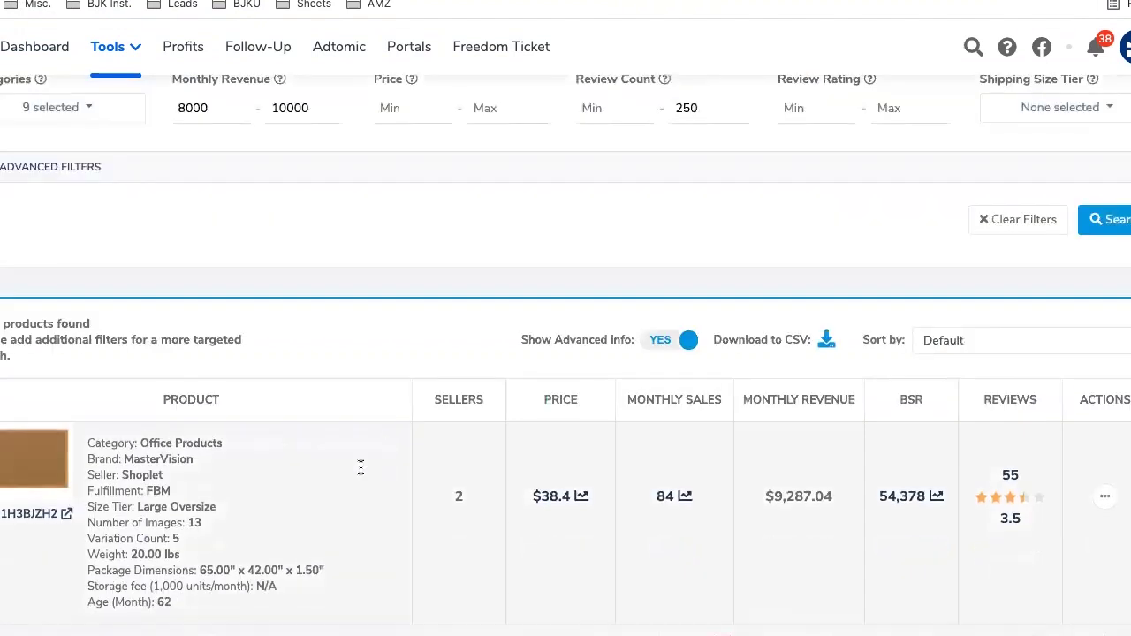
pyautogui.scroll(-3, 237, 176)
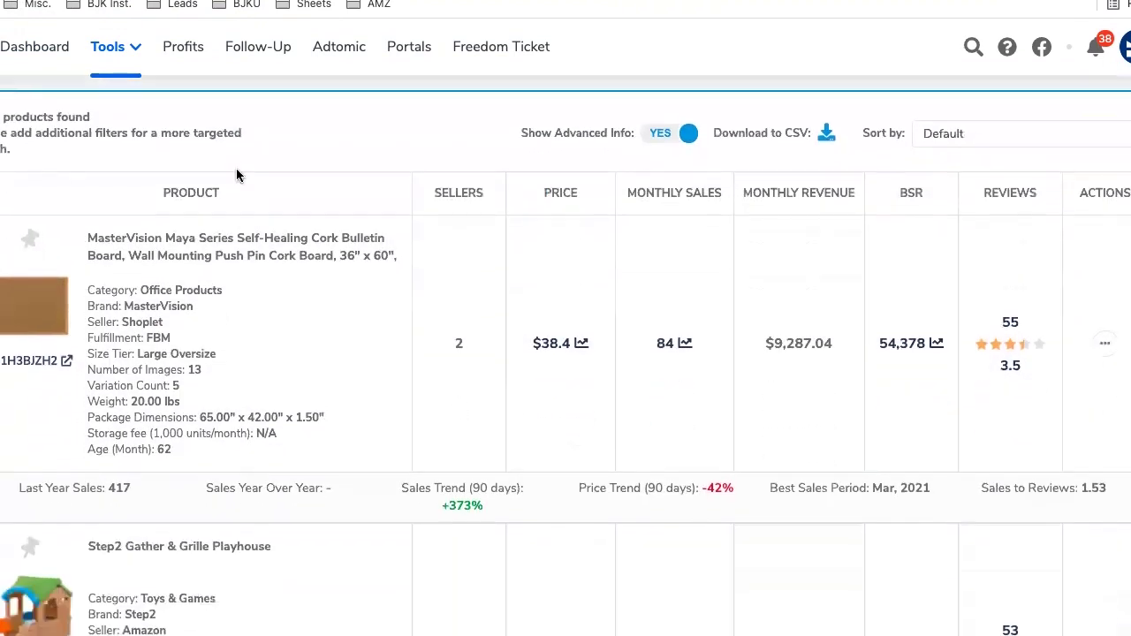
pyautogui.scroll(1, 279, 366)
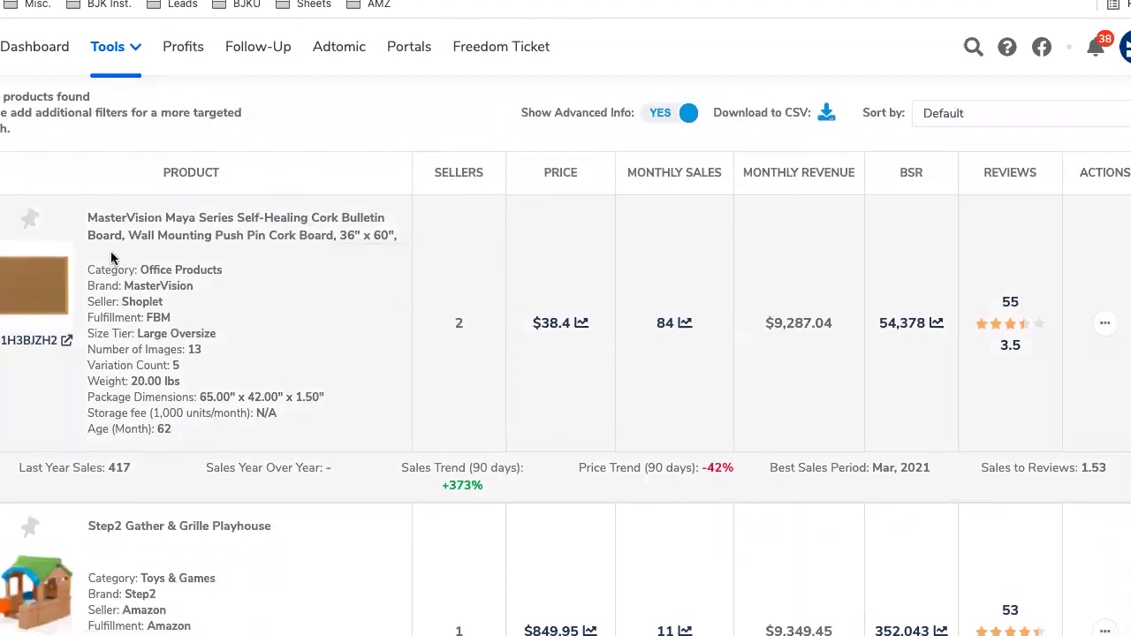
pyautogui.click(66, 342)
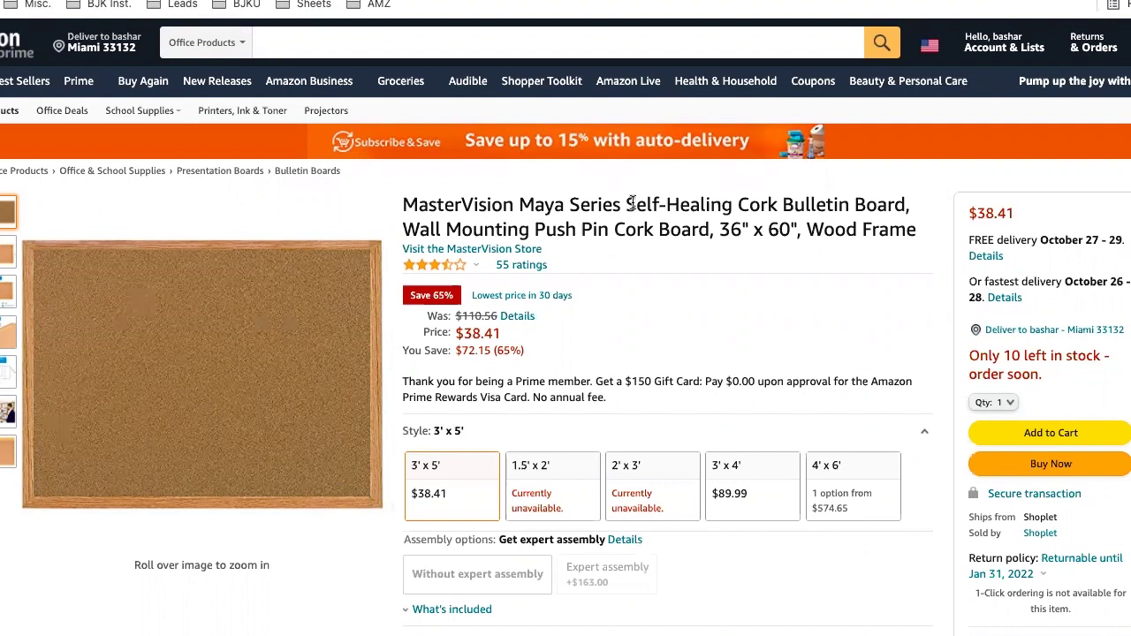
# - Search all Amazon departments for "Self-Healing Cork Bulletin Board", reusing the phrase from the product title
pyautogui.moveTo(628, 205); pyautogui.dragTo(905, 205)
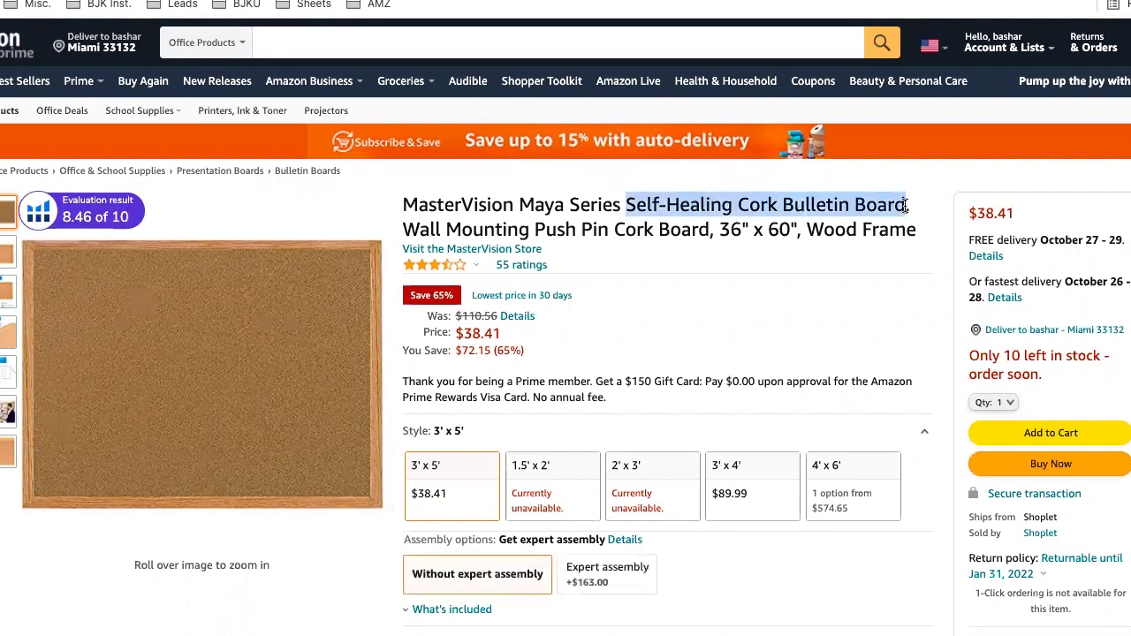
pyautogui.click(204, 42)
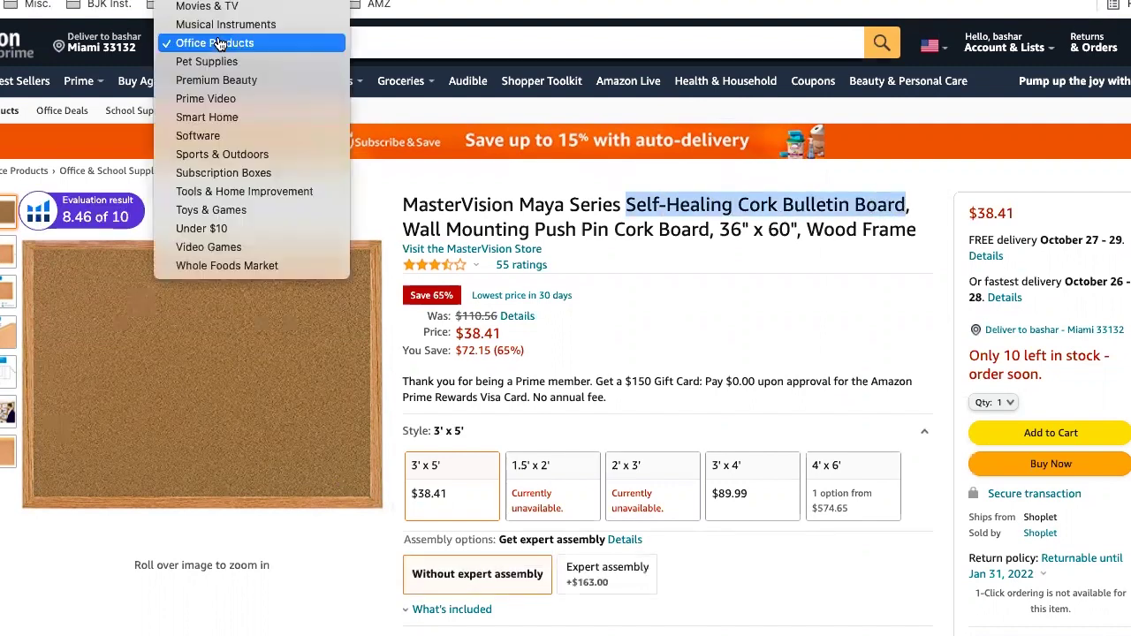
pyautogui.scroll(5, 217, 39)
pyautogui.click(300, 22)
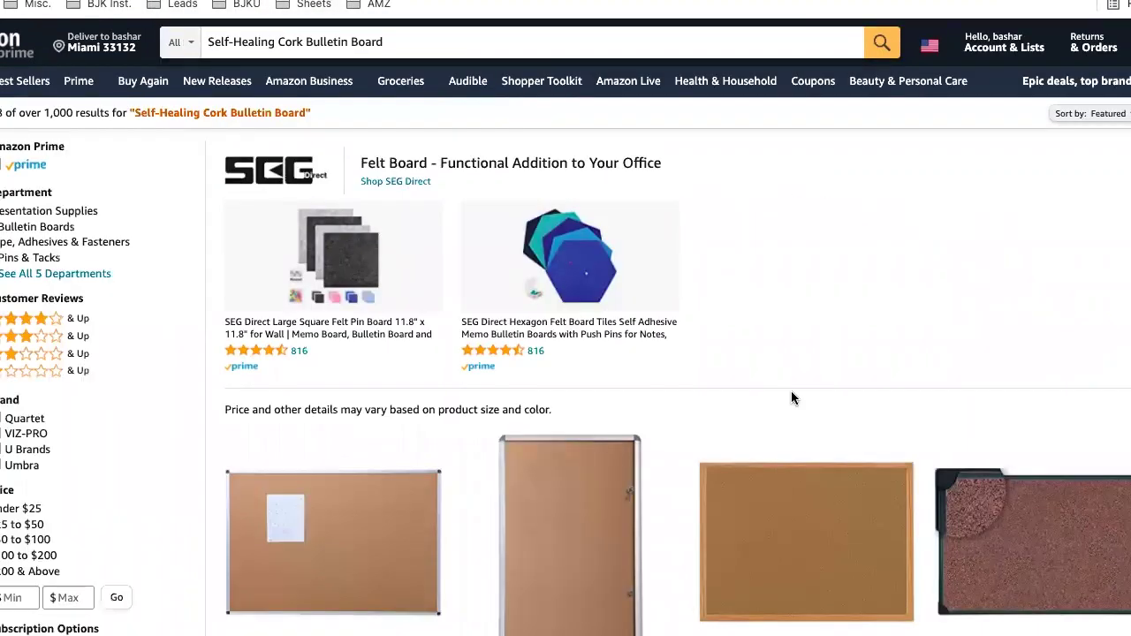
# - Look over the self-healing cork bulletin board search results and run Helium 10 Xray on them
pyautogui.scroll(-5, 791, 397)
pyautogui.scroll(-4, 791, 398)
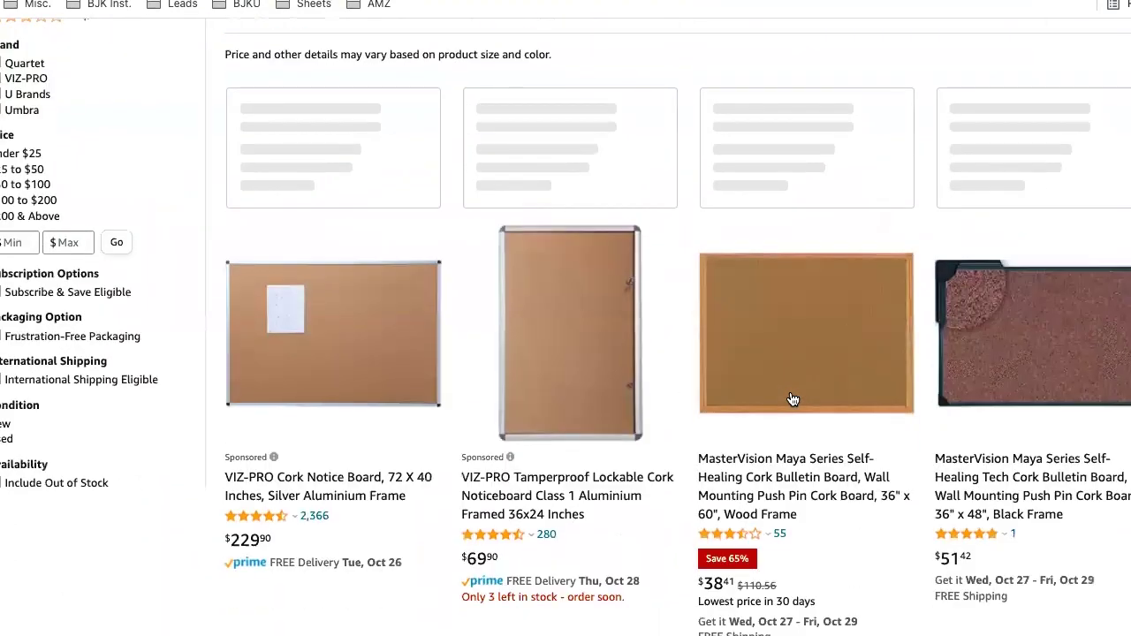
pyautogui.scroll(6, 791, 398)
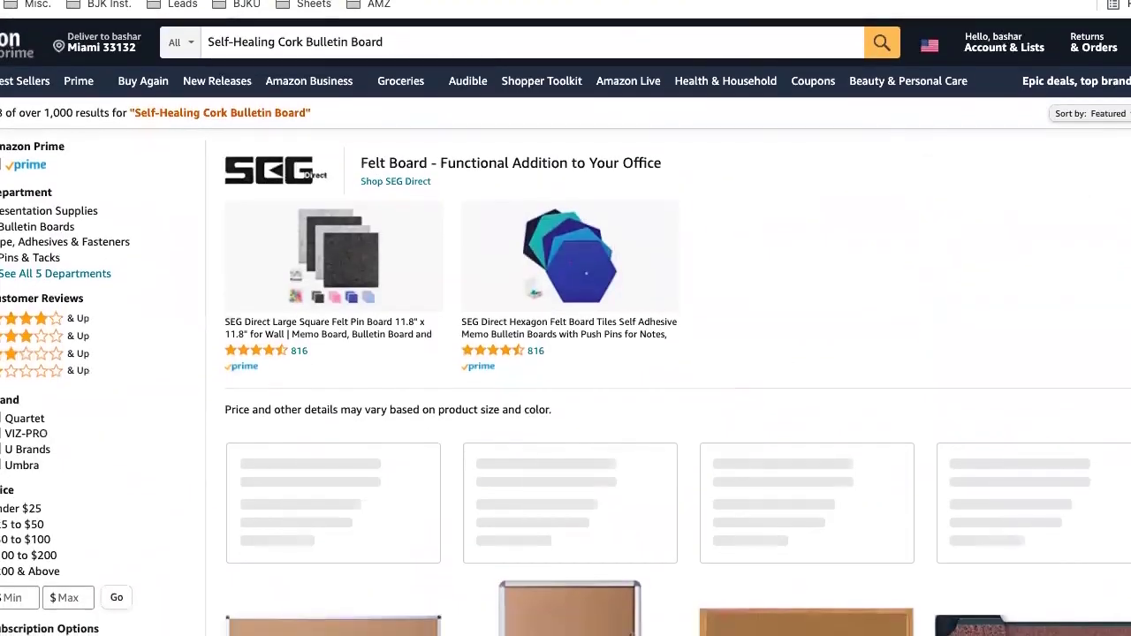
pyautogui.click(1017, 1)
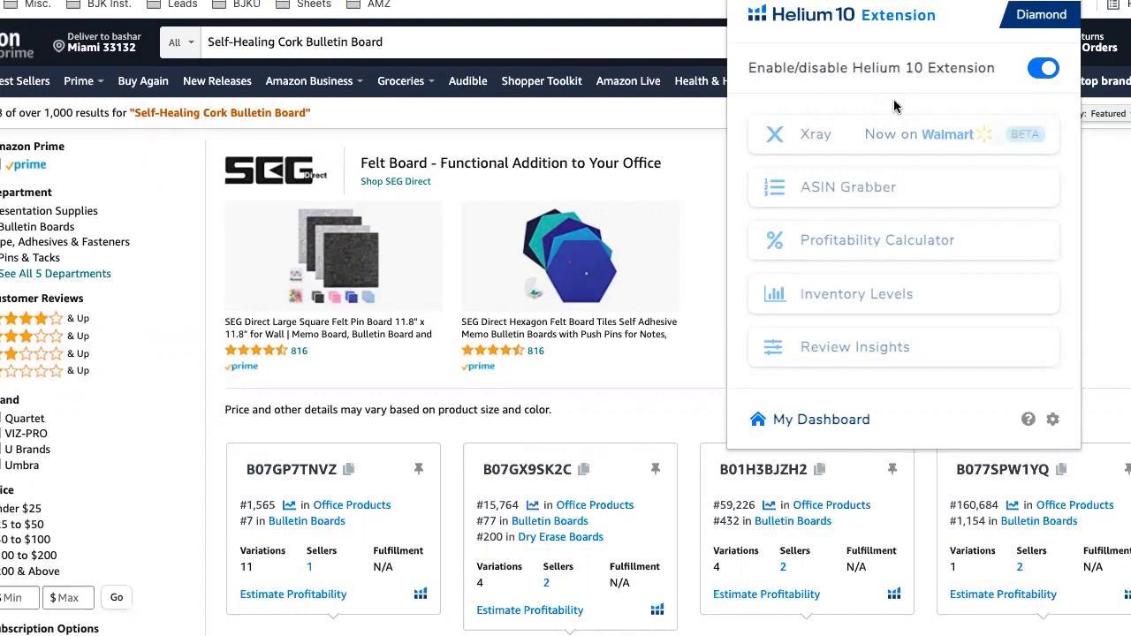
pyautogui.click(890, 136)
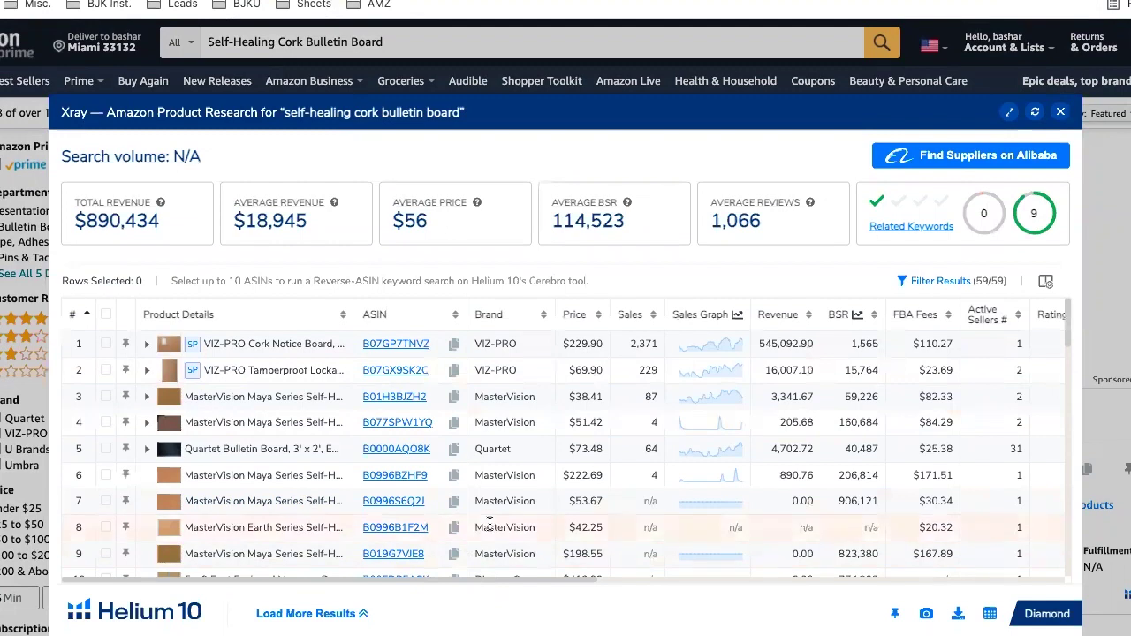
# - Examine which brands dominate the Xray product list, checking the repeated MasterVision entries, and close Xray
pyautogui.scroll(-1, 351, 436)
pyautogui.scroll(-4, 351, 437)
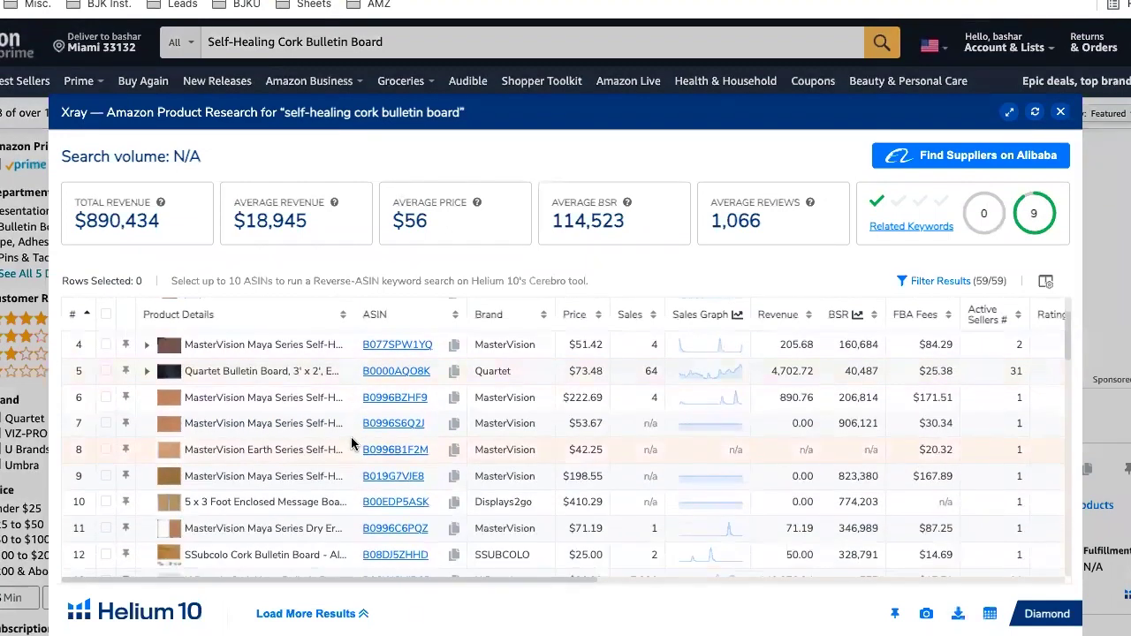
pyautogui.scroll(5, 351, 436)
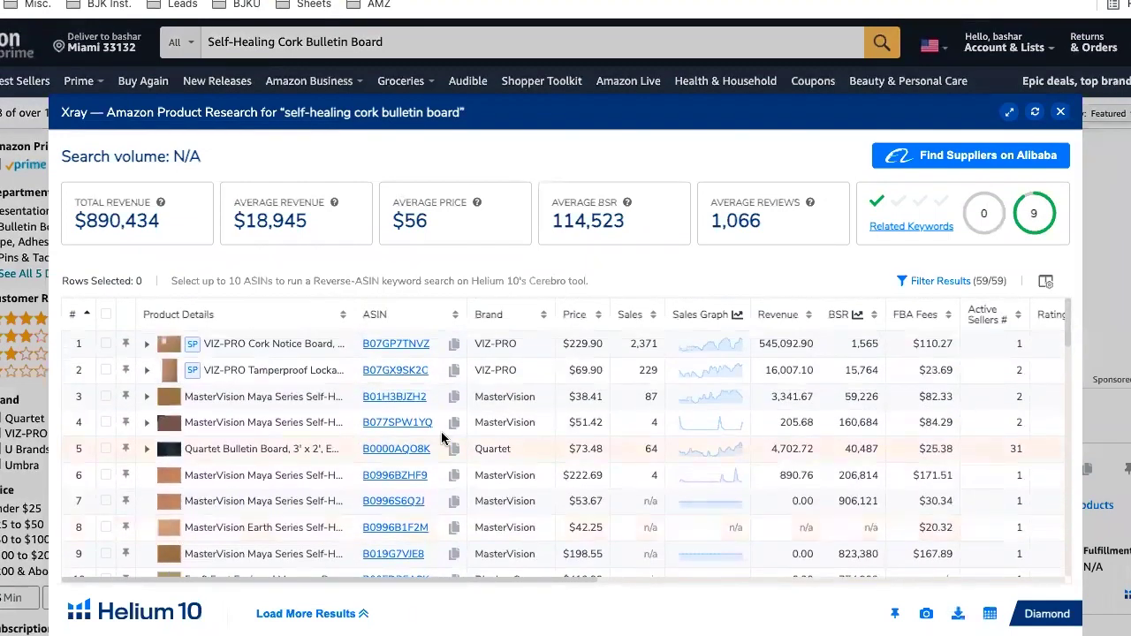
pyautogui.doubleClick(506, 396)
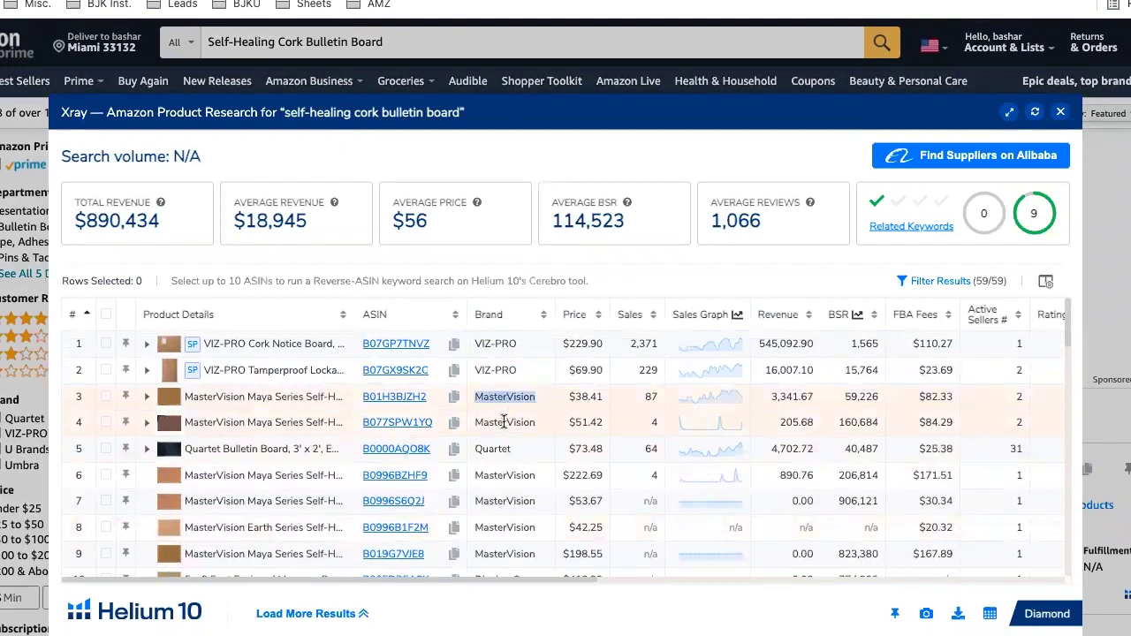
pyautogui.click(503, 419)
pyautogui.doubleClick(501, 479)
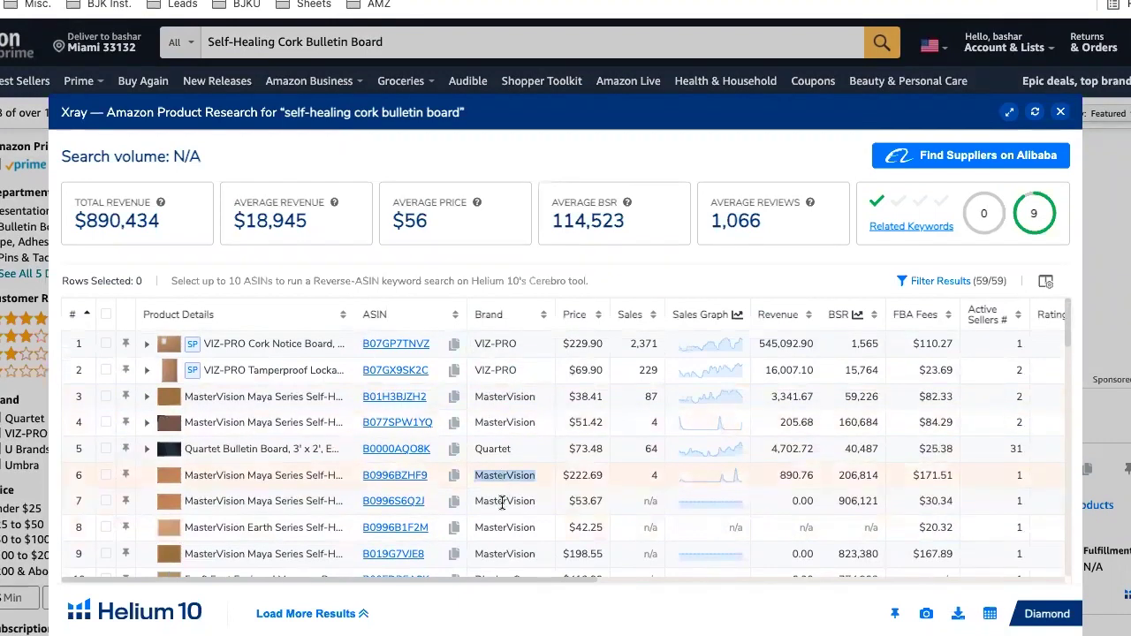
pyautogui.doubleClick(502, 502)
pyautogui.doubleClick(502, 527)
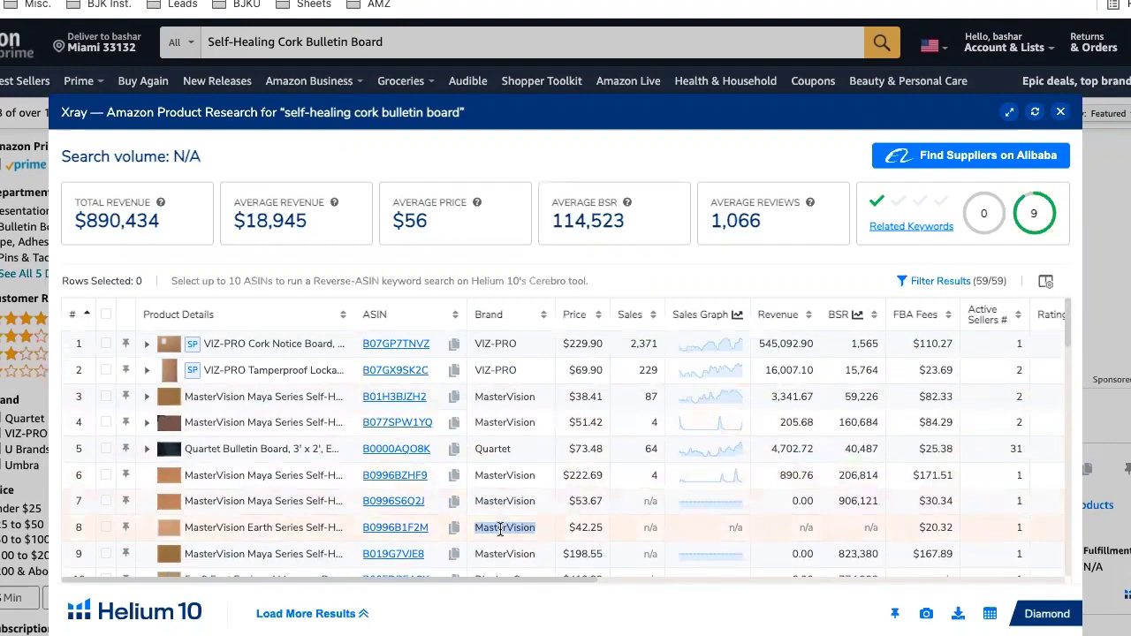
pyautogui.scroll(-1, 500, 531)
pyautogui.scroll(1, 499, 495)
pyautogui.click(1060, 112)
# - Remove the word "Cork" from the Amazon search phrase and search for "Self-Healing Bulletin Board"
pyautogui.click(263, 39)
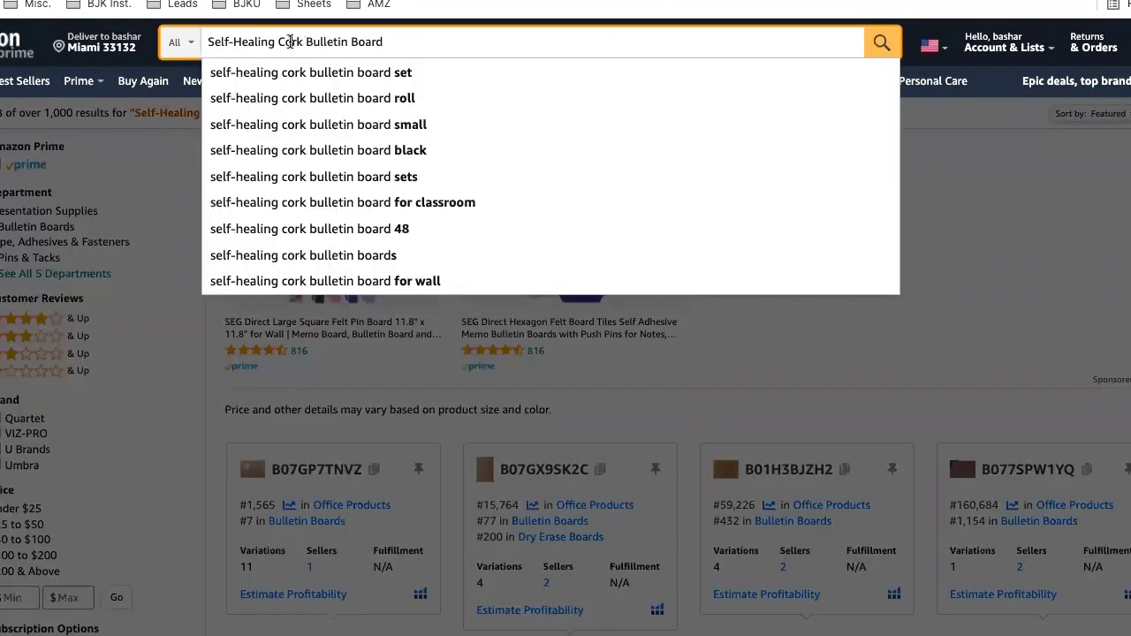
pyautogui.doubleClick(290, 41)
pyautogui.press('BackSpace')
pyautogui.press('Return')
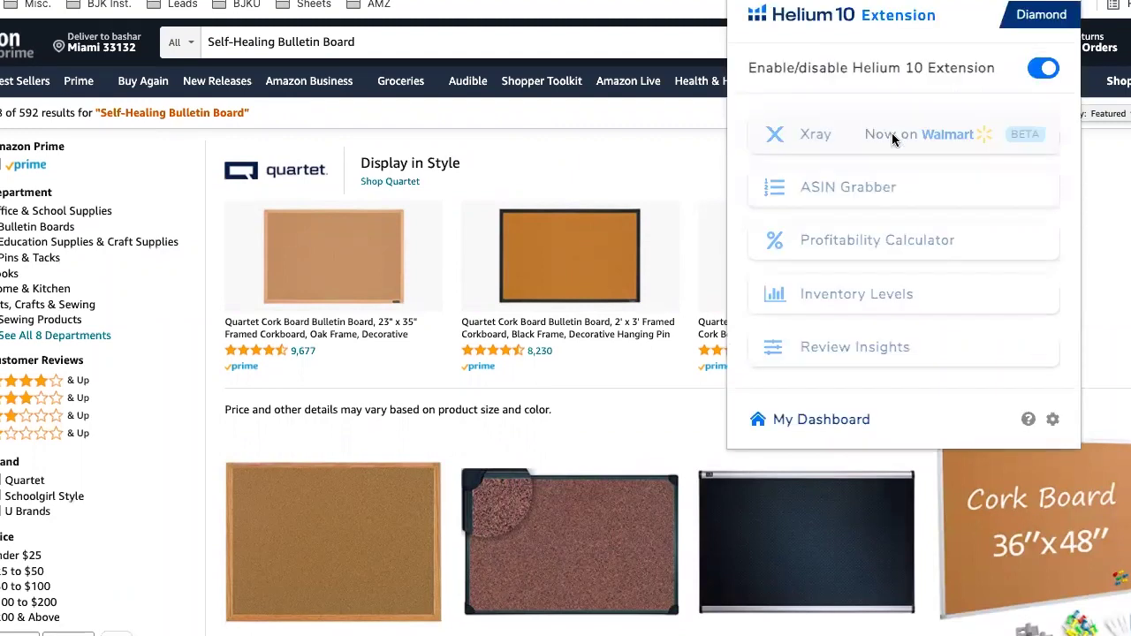
# - Run Xray on the self-healing bulletin board results, compare the listed brands, sales and revenues, and close Xray
pyautogui.click(910, 135)
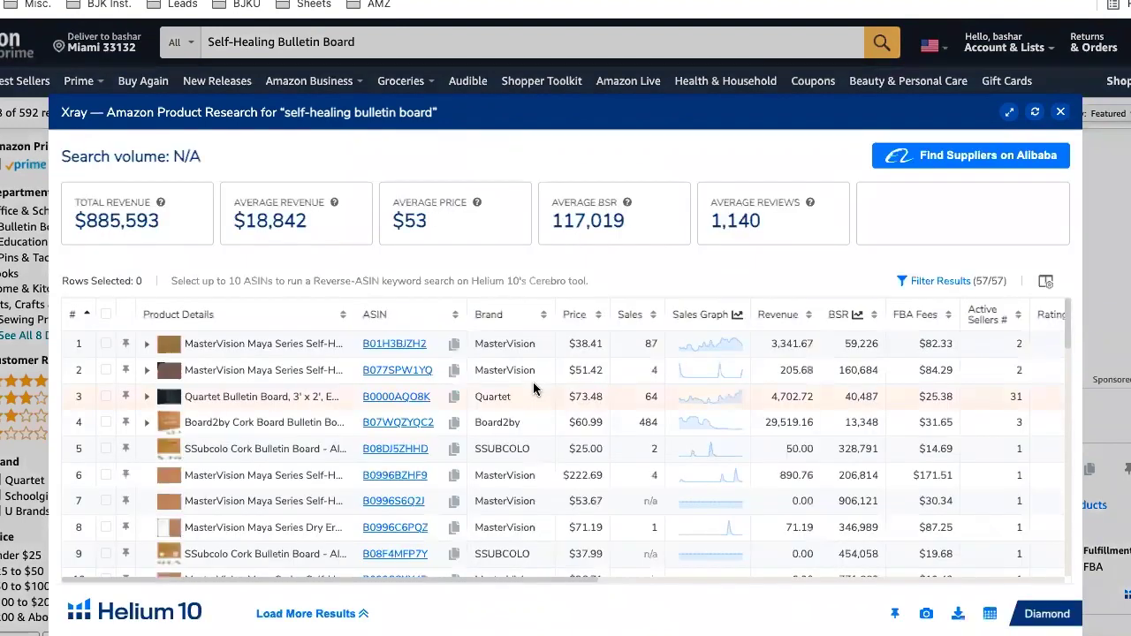
pyautogui.scroll(-5, 505, 416)
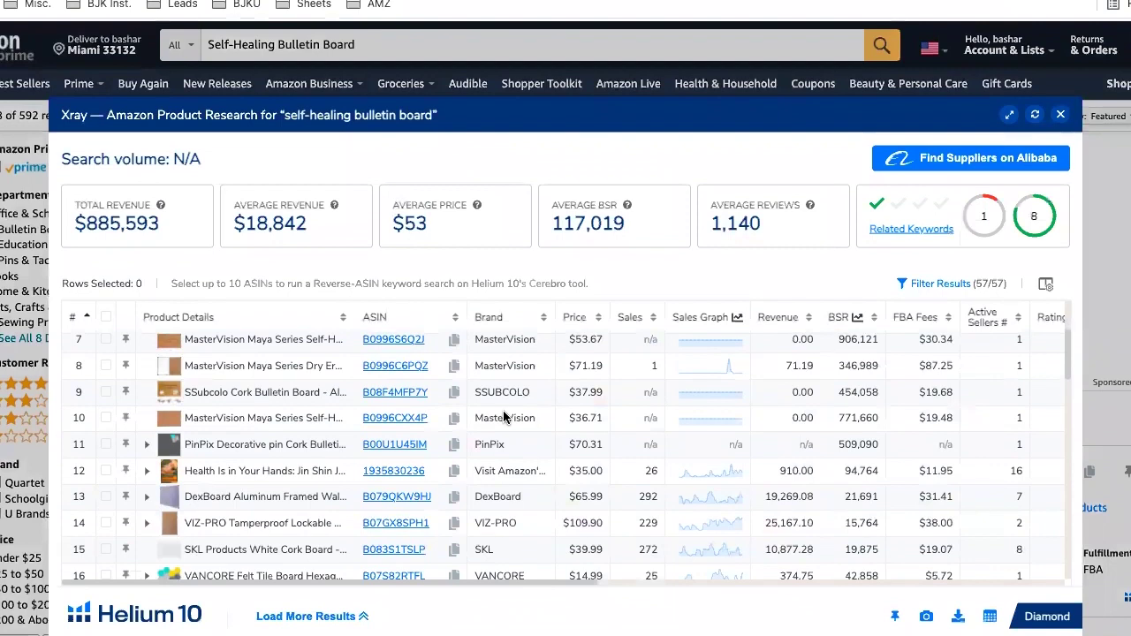
pyautogui.scroll(5, 504, 417)
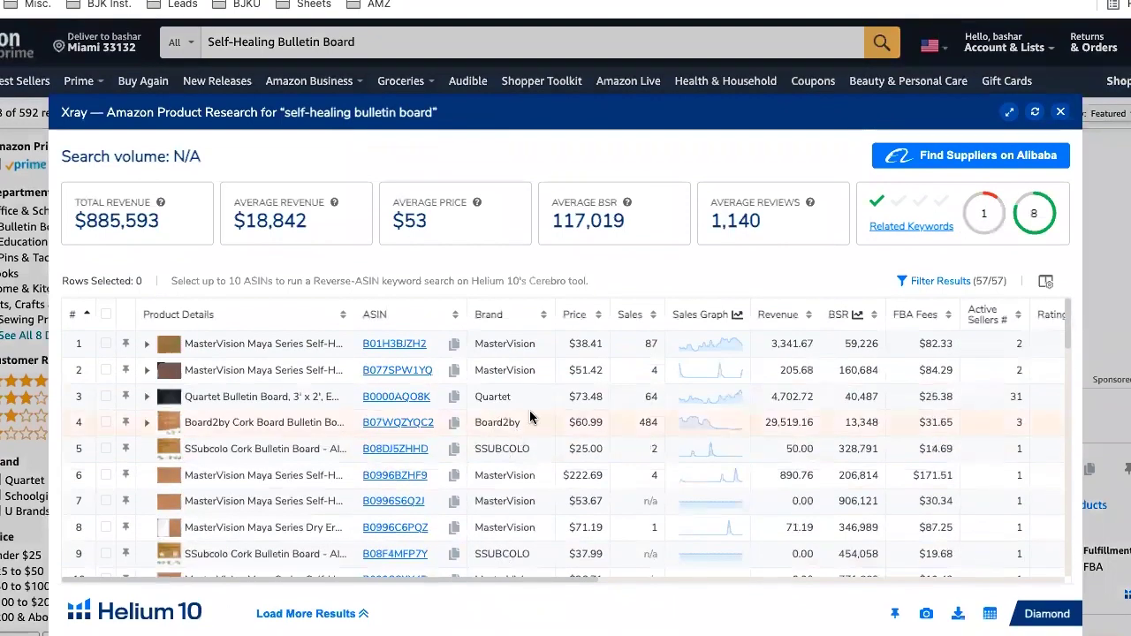
pyautogui.scroll(-5, 492, 430)
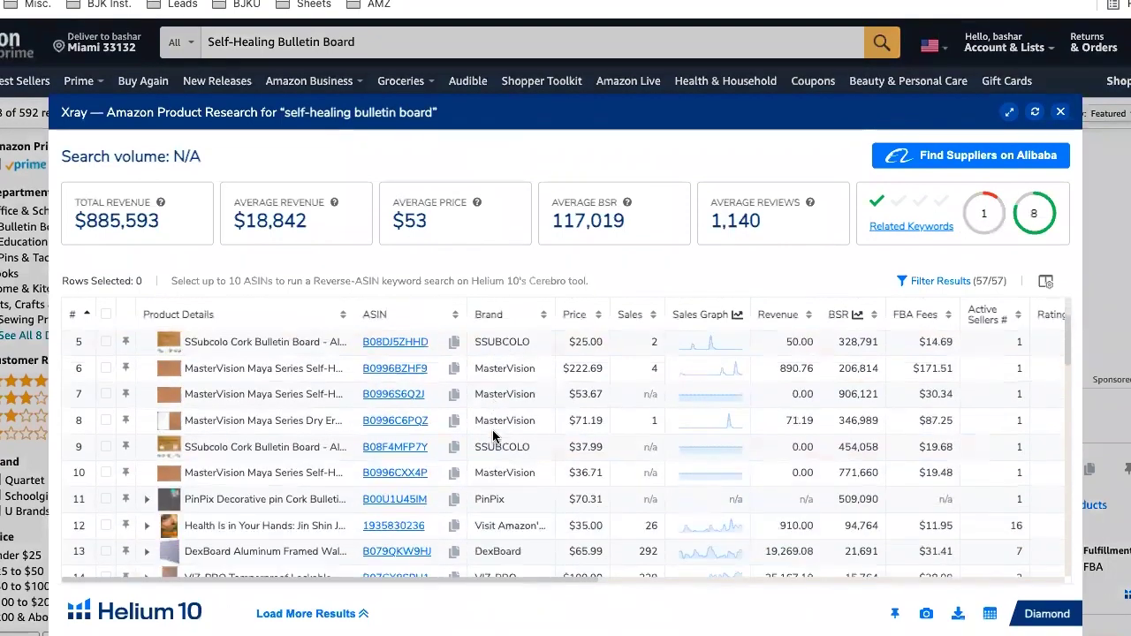
pyautogui.scroll(-1, 492, 430)
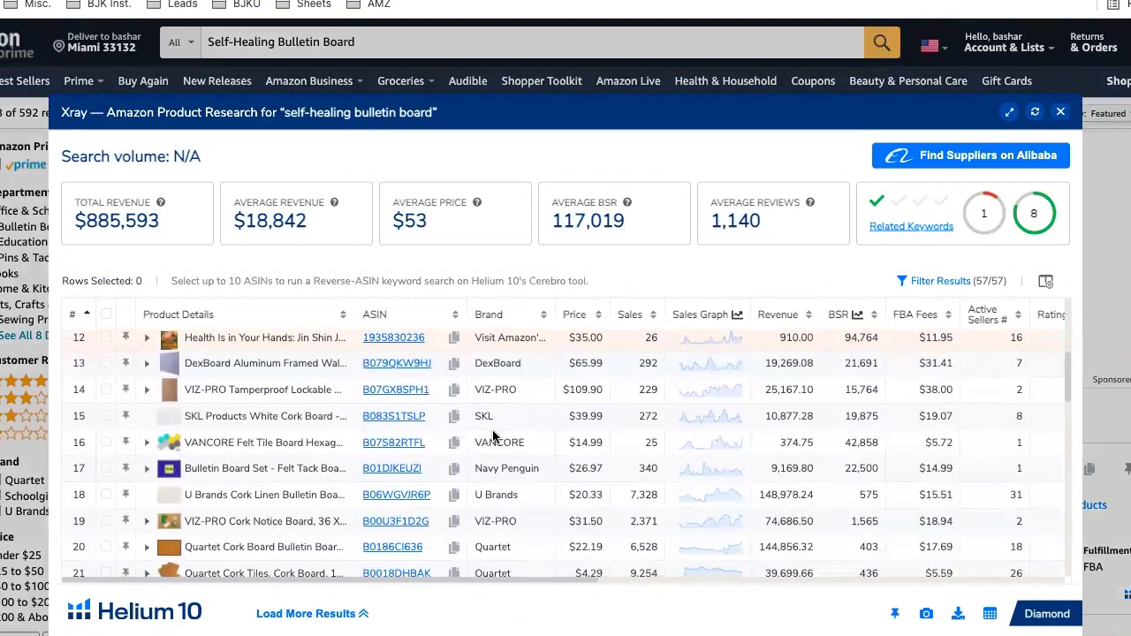
pyautogui.scroll(-1, 492, 431)
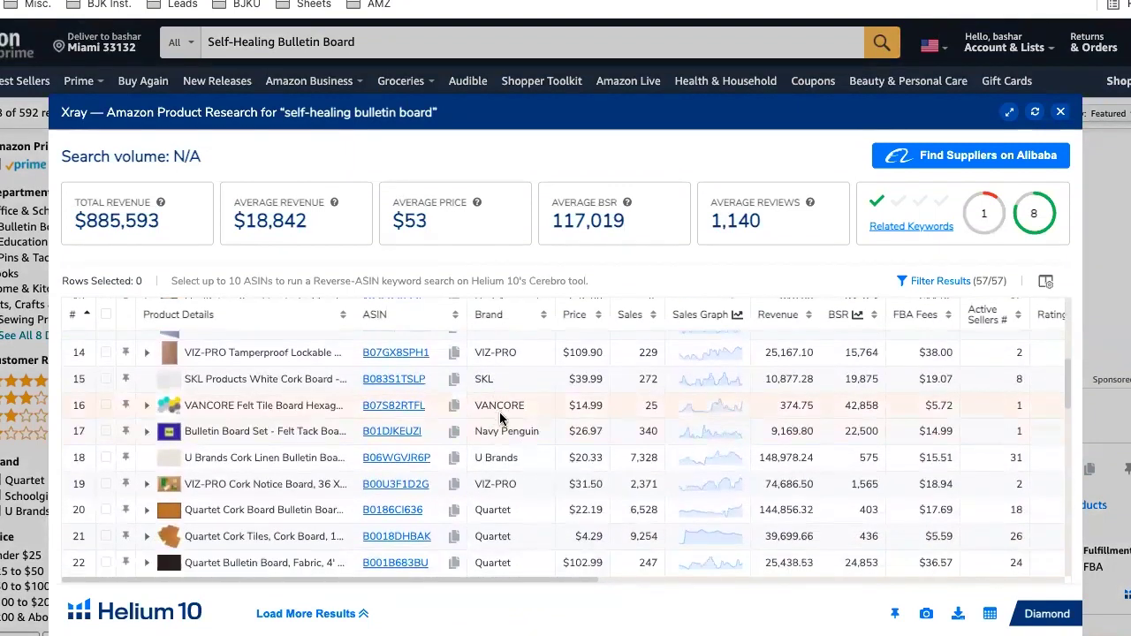
pyautogui.click(374, 43)
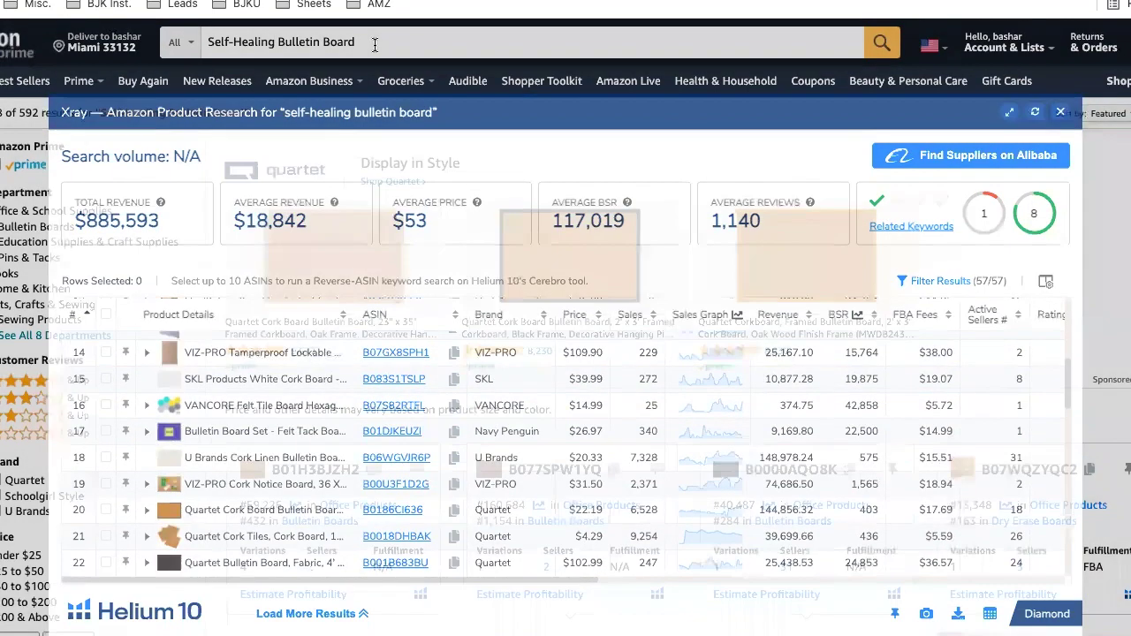
# - Change the Amazon search phrase to "cork Bulletin Board" and run the search
pyautogui.click(276, 41)
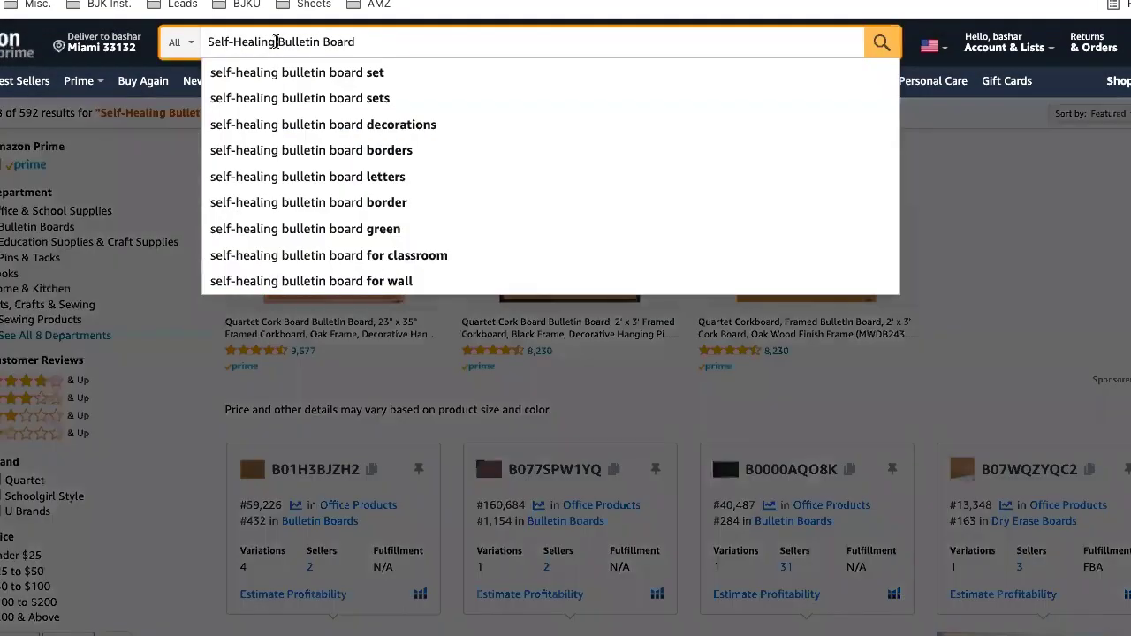
pyautogui.write('cork')
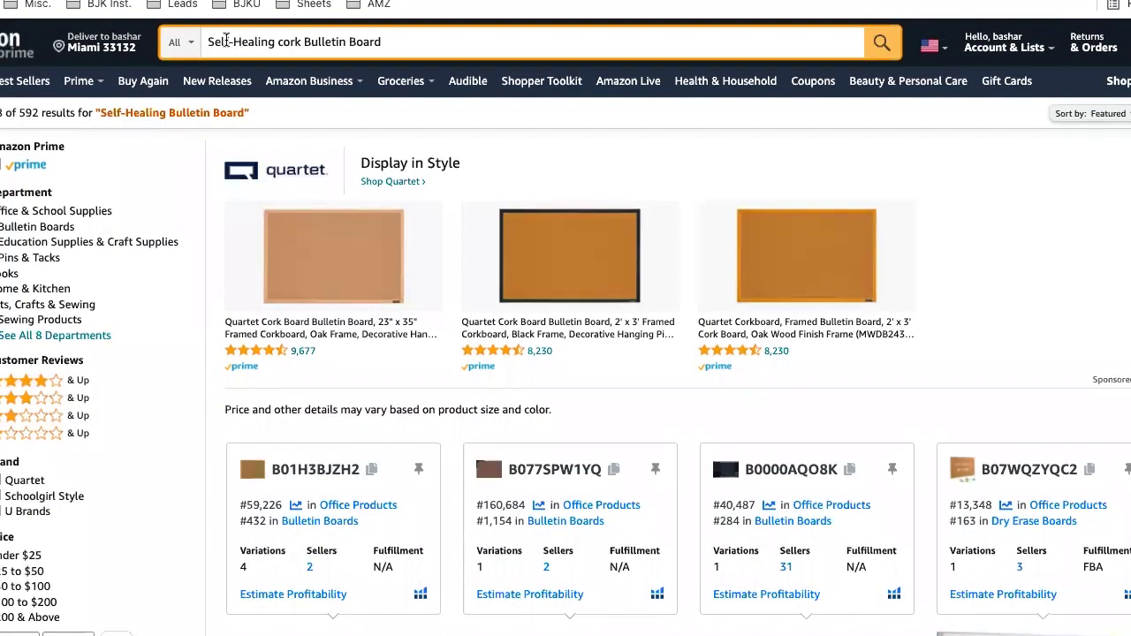
pyautogui.moveTo(279, 42); pyautogui.dragTo(177, 43)
pyautogui.press('BackSpace')
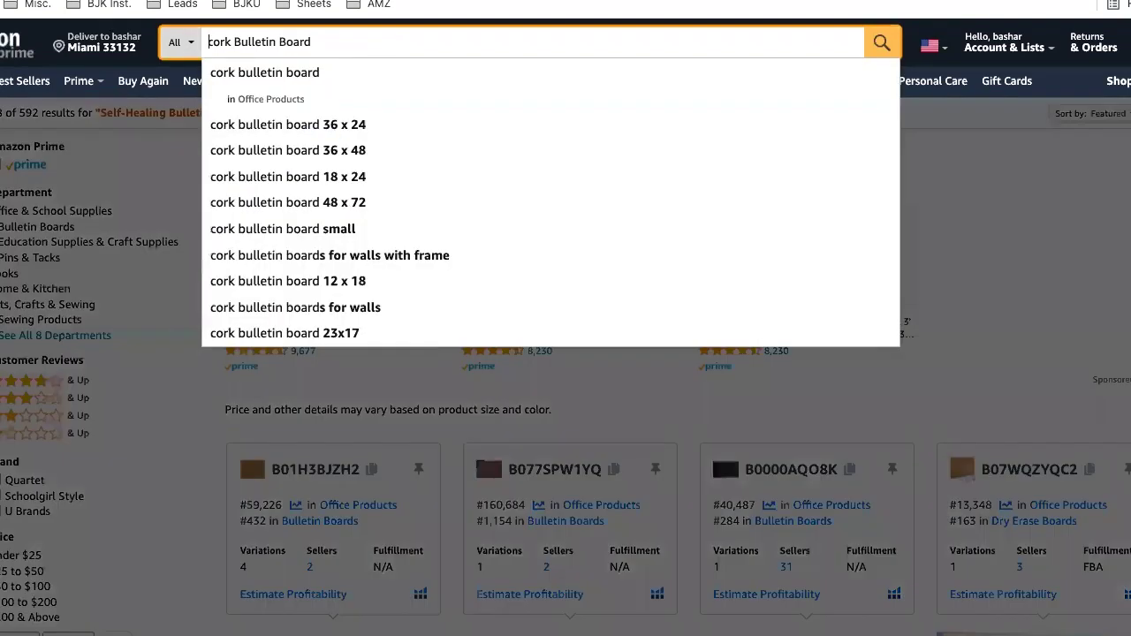
pyautogui.press('Return')
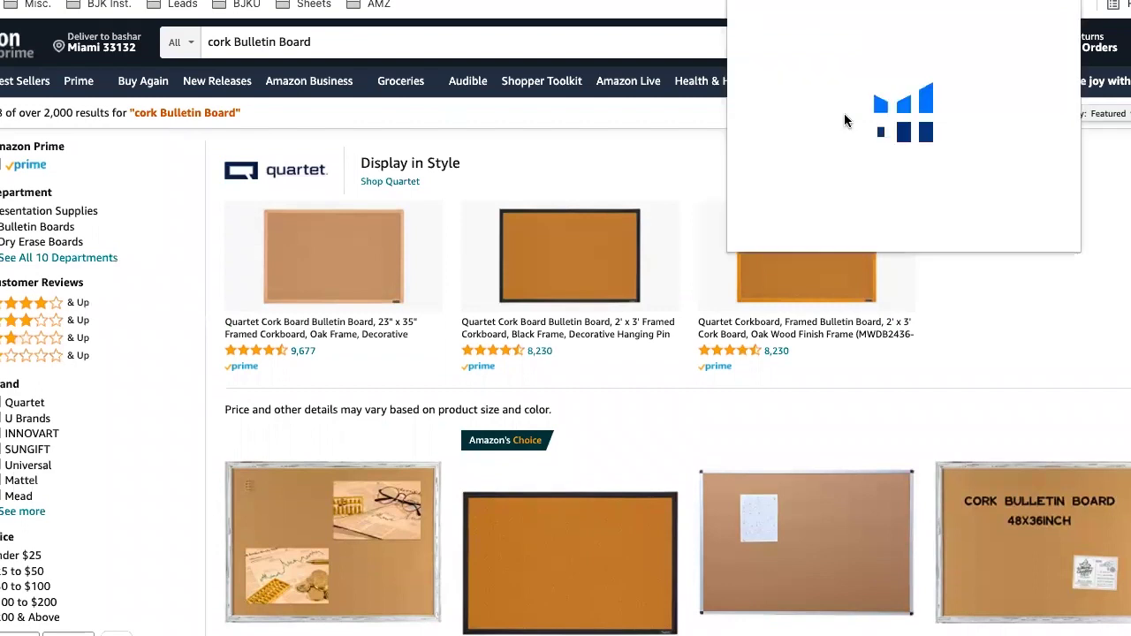
# - Run Xray on the cork bulletin board results and remove the four sponsored products in rows 1 to 4
pyautogui.click(899, 142)
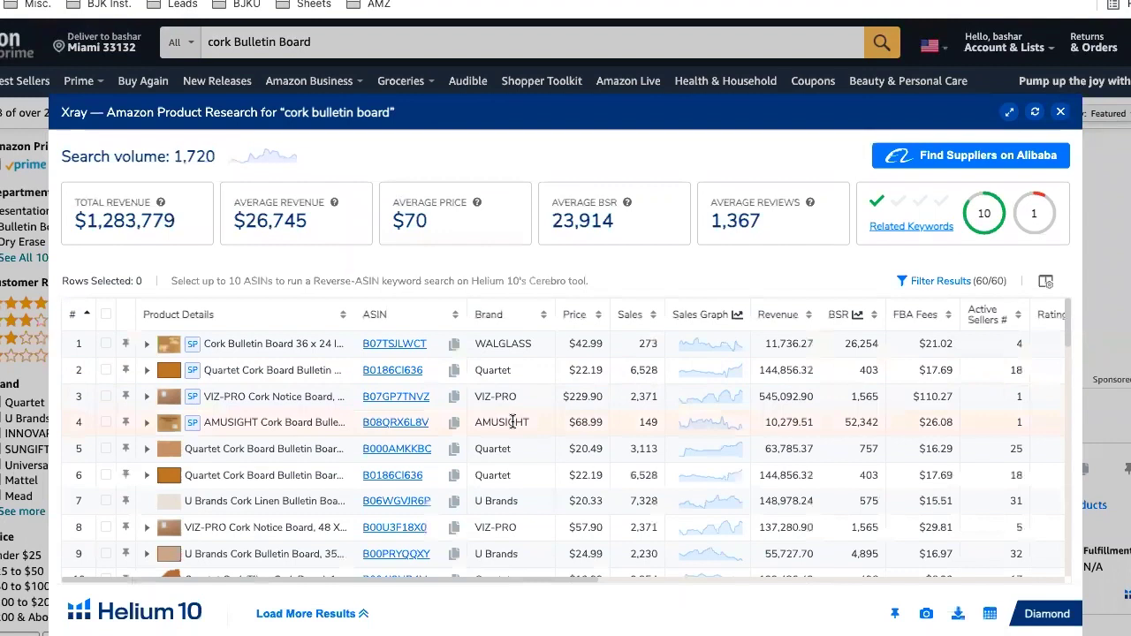
pyautogui.click(106, 343)
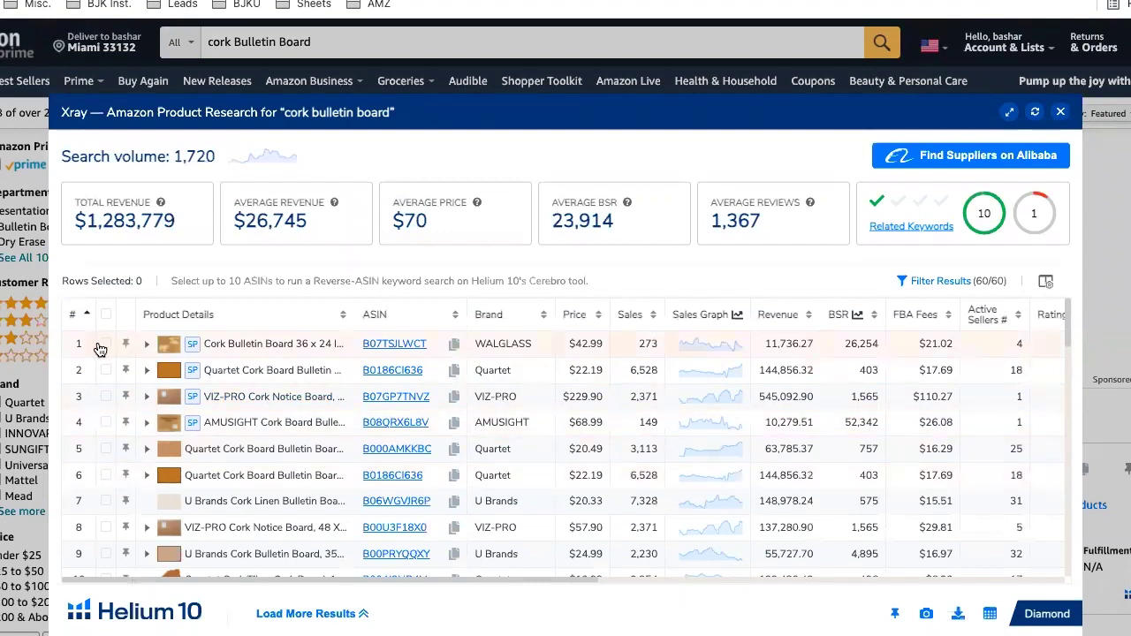
pyautogui.click(105, 369)
pyautogui.click(105, 423)
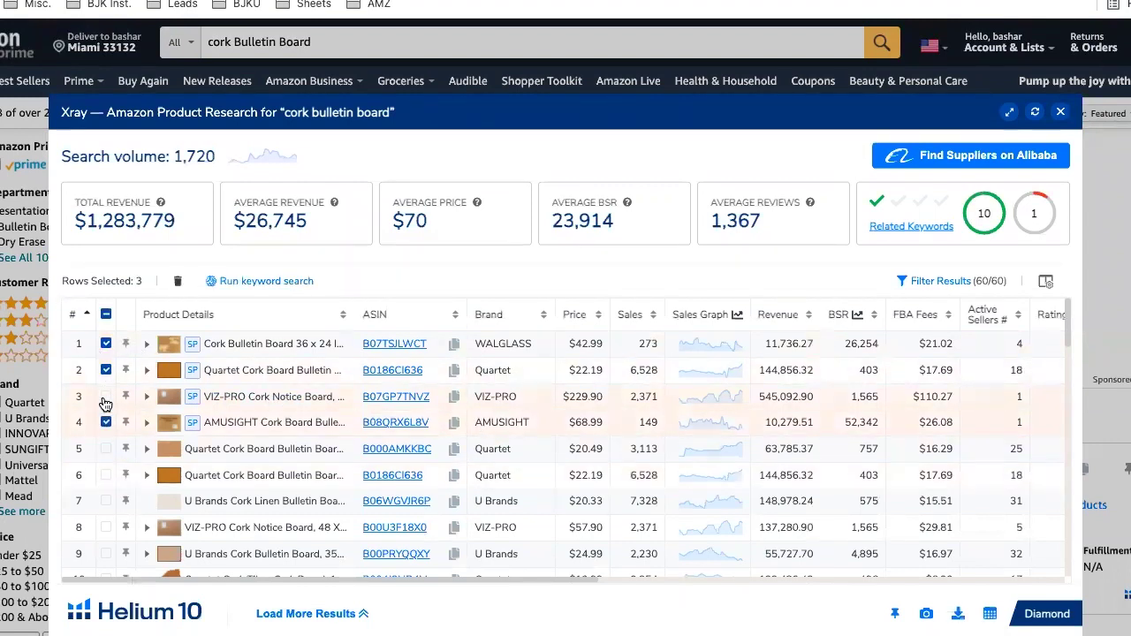
pyautogui.click(105, 396)
pyautogui.click(176, 281)
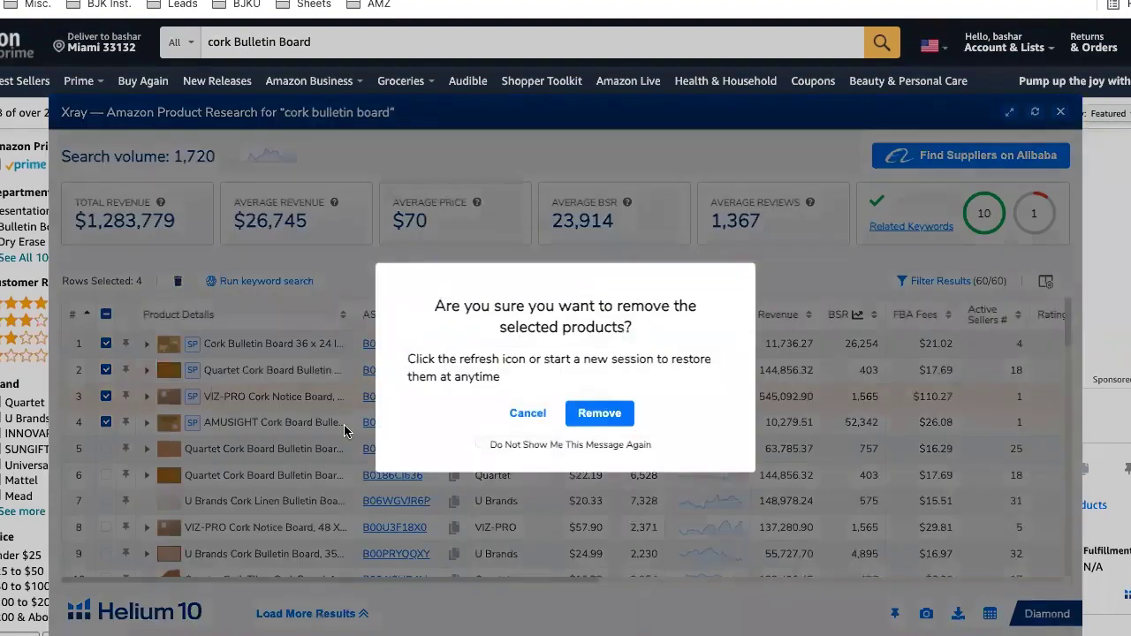
pyautogui.click(600, 413)
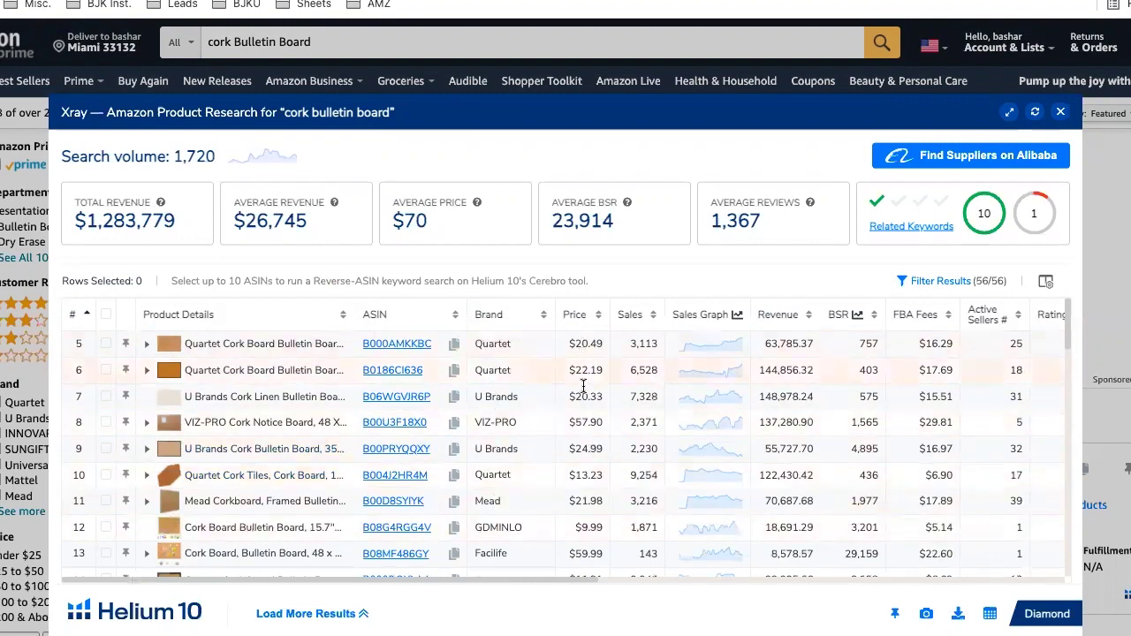
# - Examine the remaining cork board products' review counts and revenues, check the keyword's search volume, and return to the Black Box results
pyautogui.hscroll(5, 783, 529)
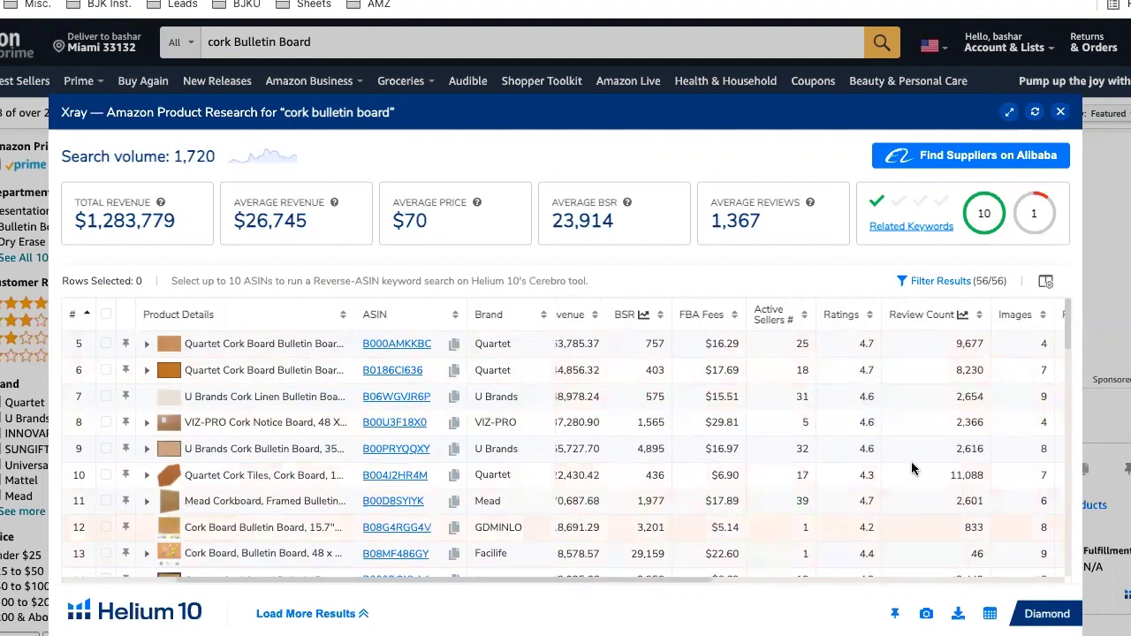
pyautogui.scroll(-3, 945, 469)
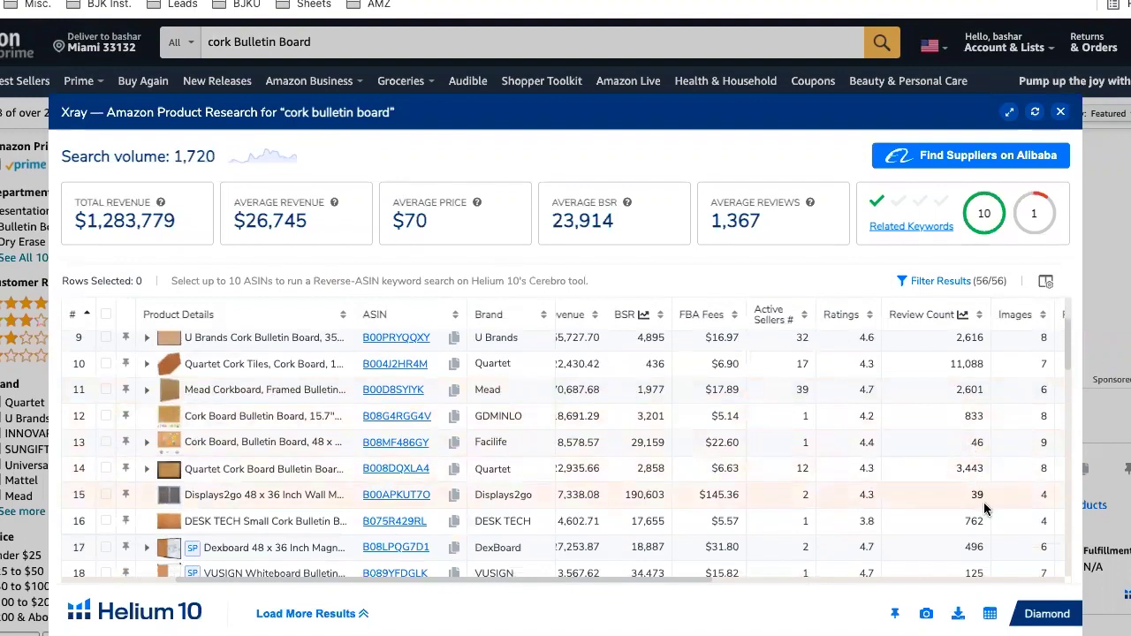
pyautogui.hscroll(-2, 972, 512)
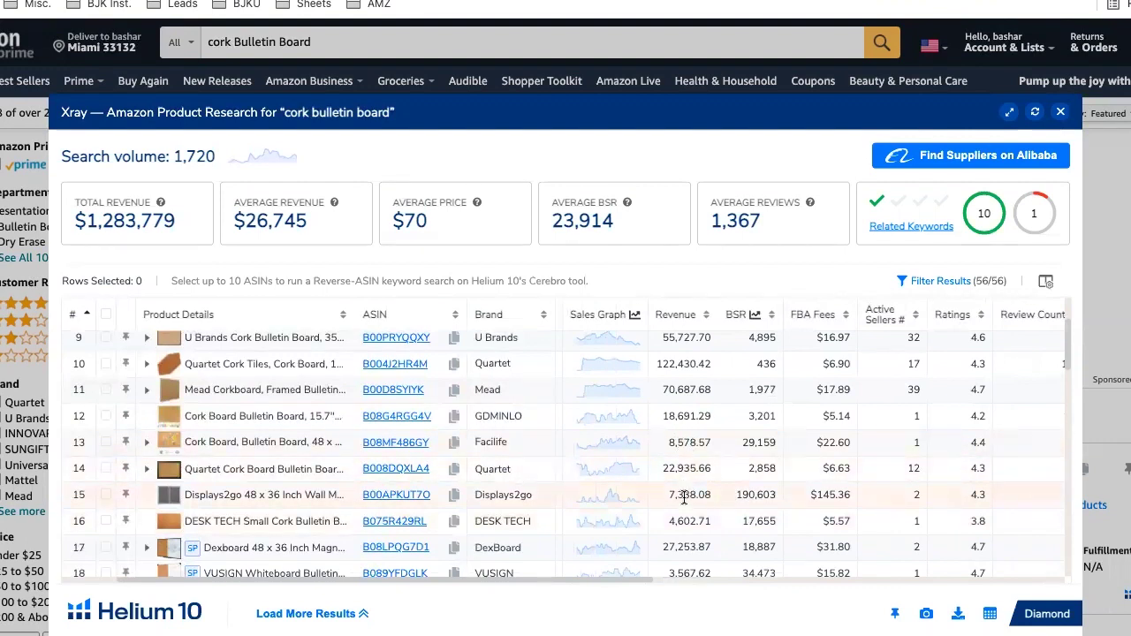
pyautogui.doubleClick(670, 442)
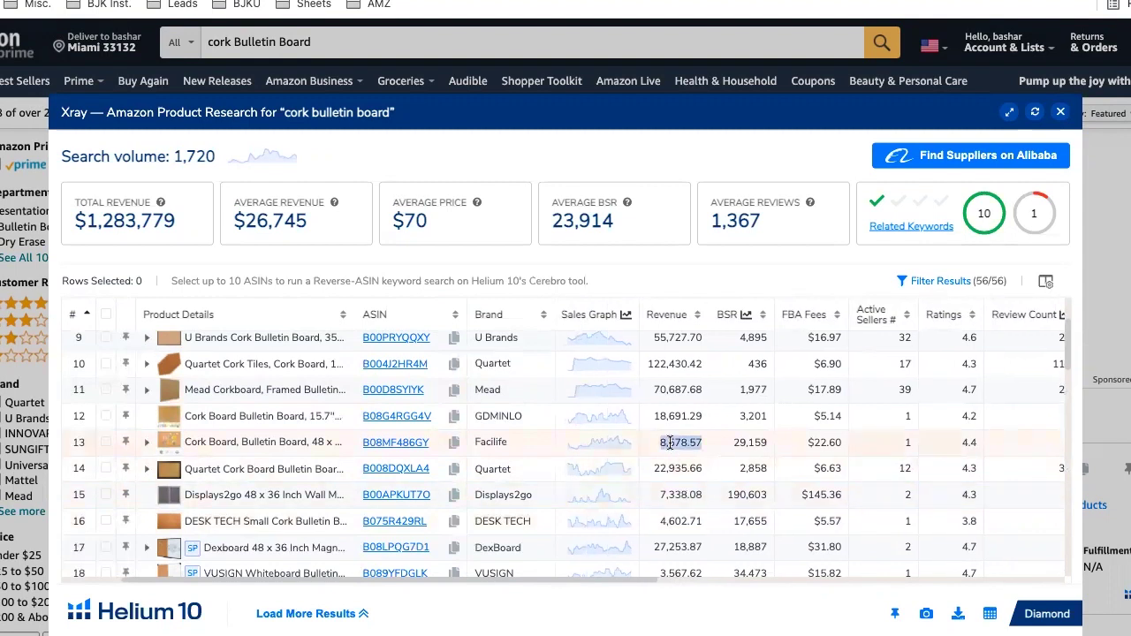
pyautogui.doubleClick(676, 493)
pyautogui.scroll(3, 675, 455)
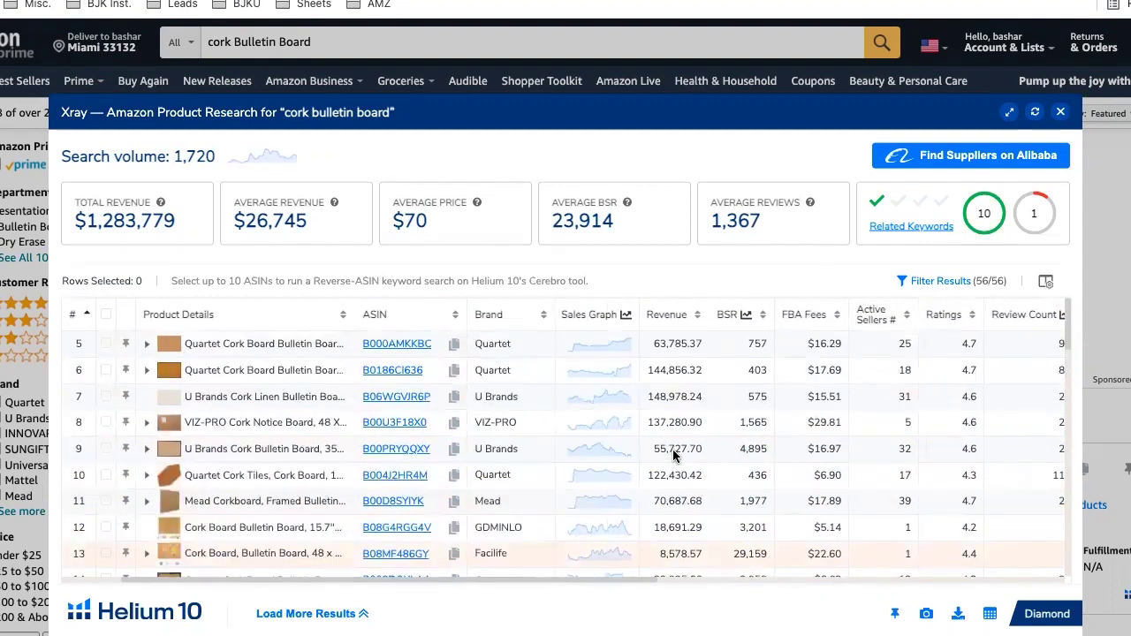
pyautogui.hscroll(-3, 673, 454)
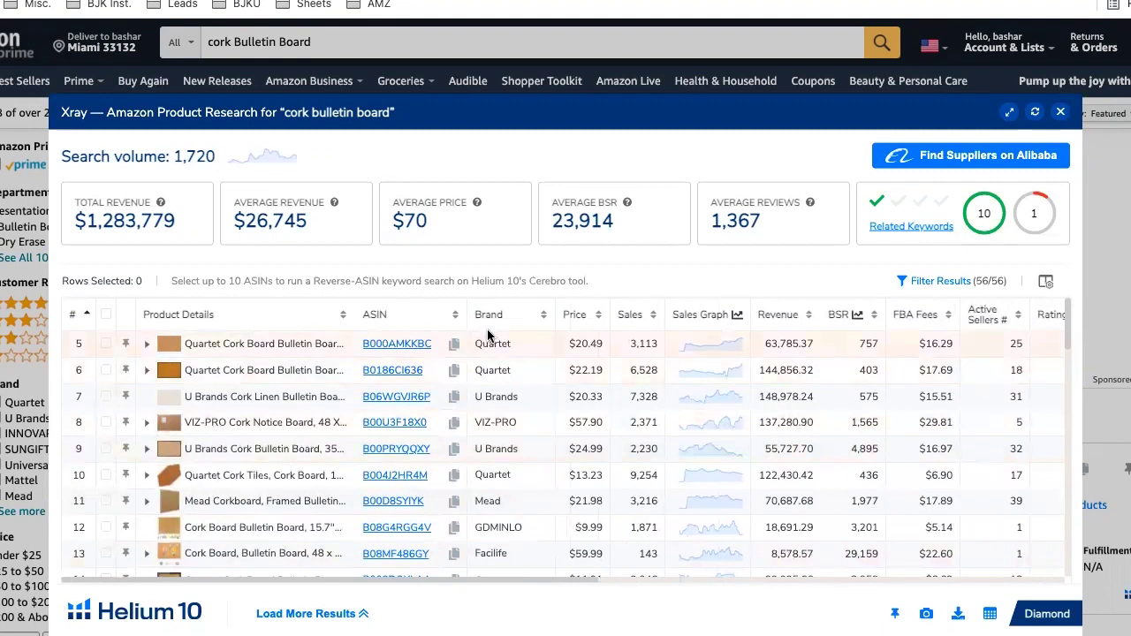
pyautogui.tripleClick(202, 153)
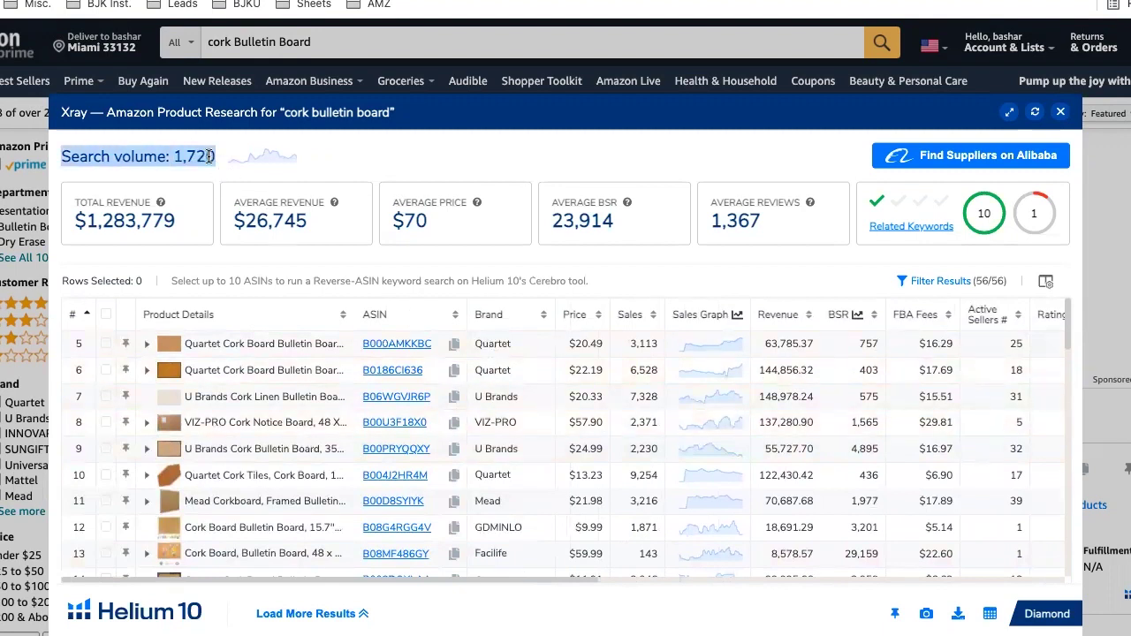
pyautogui.click(210, 156)
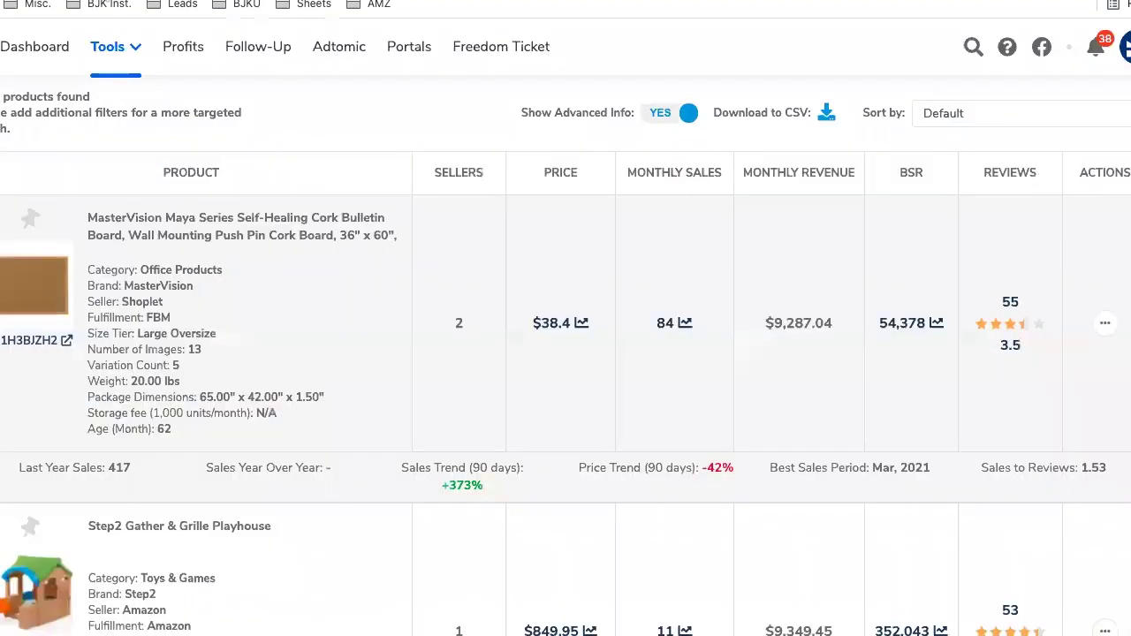
# - Open the Magnet keyword research tool, check its keyword field and marketplace selector, and return to the cork bulletin board Xray results
pyautogui.scroll(5, 94, 200)
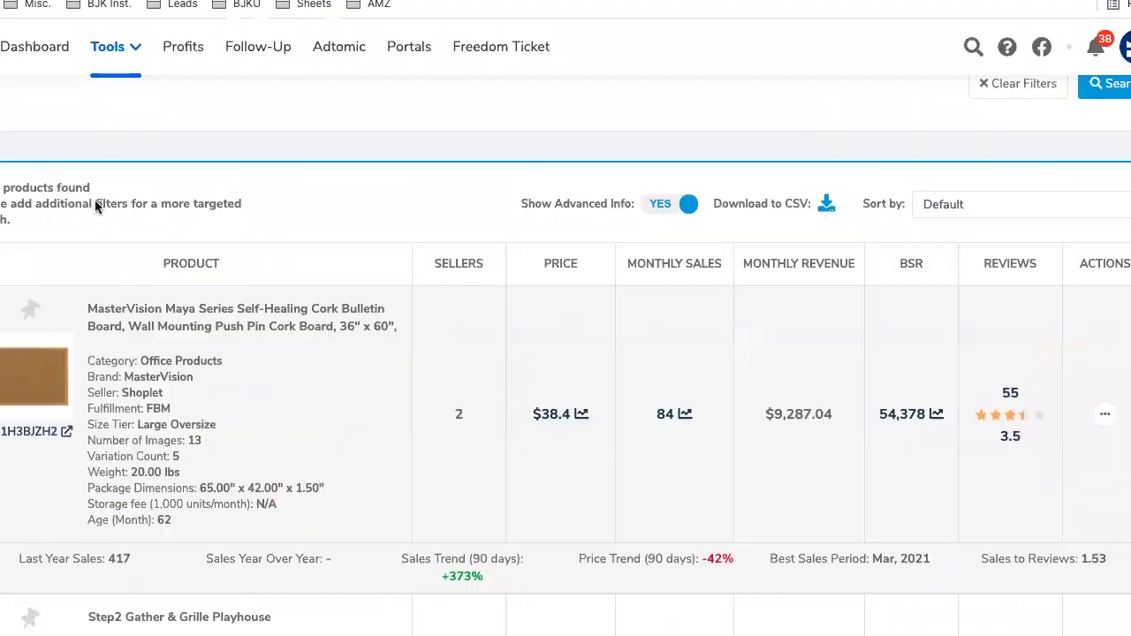
pyautogui.click(124, 53)
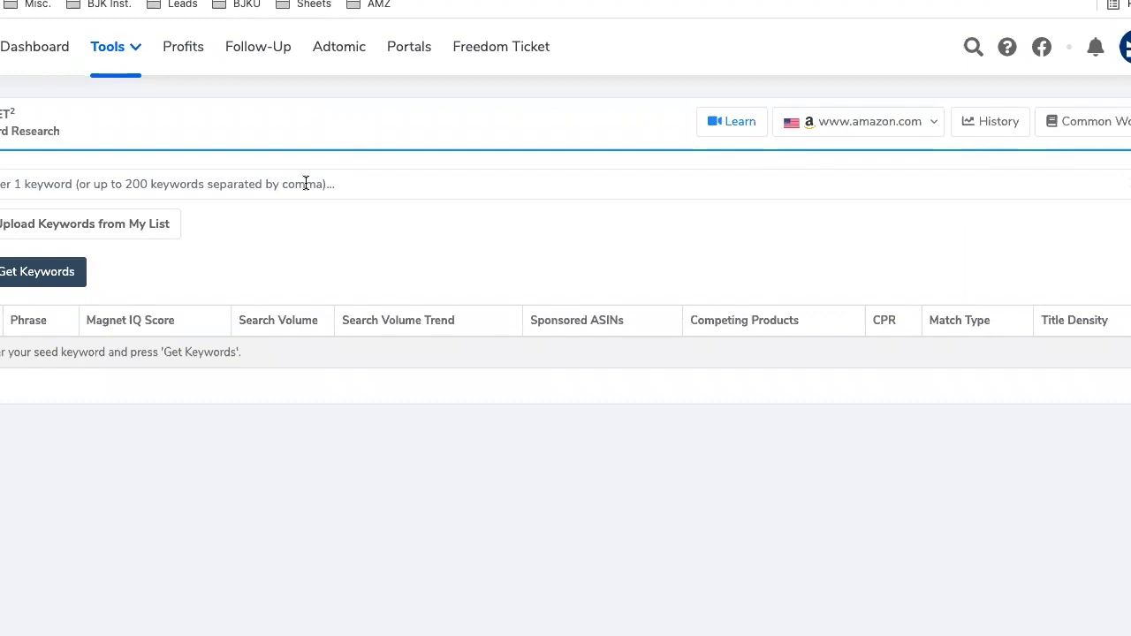
pyautogui.click(306, 183)
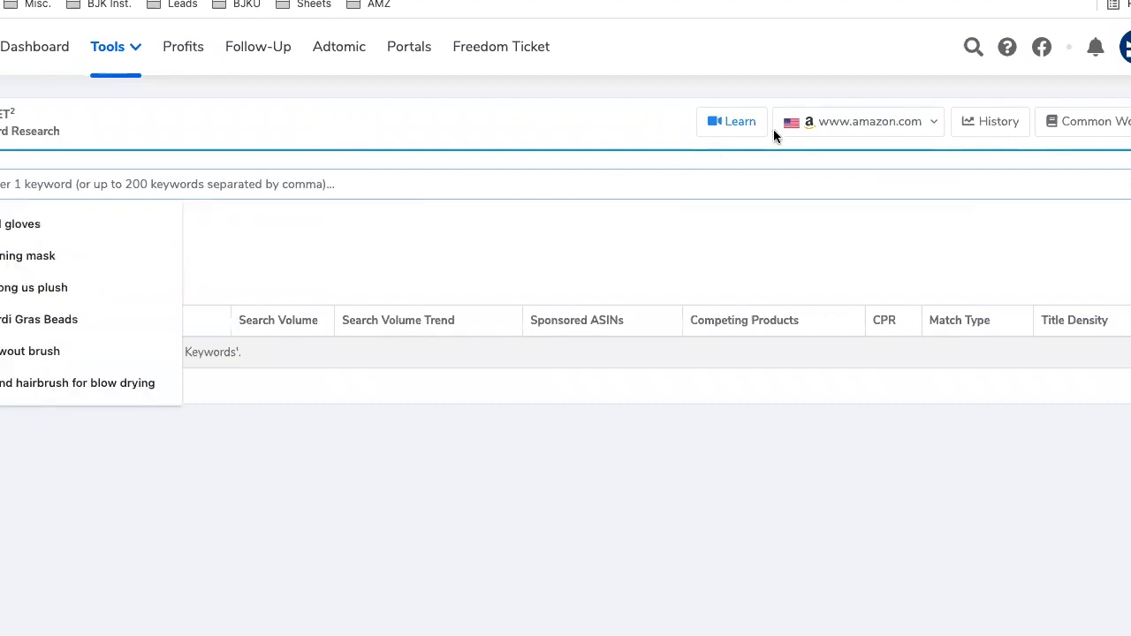
pyautogui.click(807, 126)
pyautogui.click(575, 129)
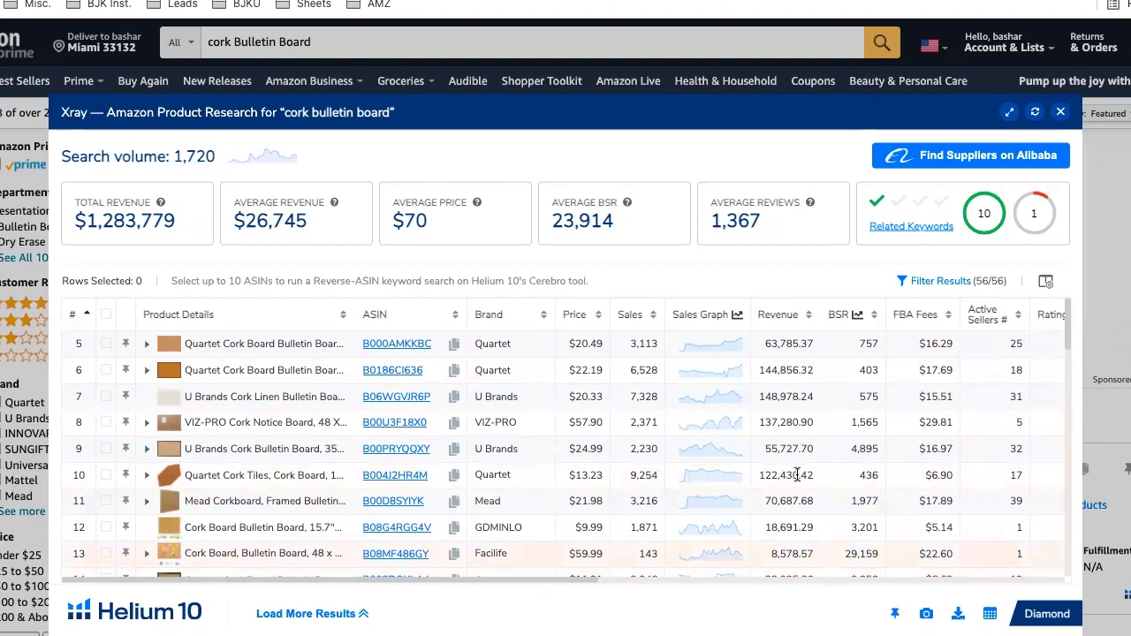
# - Examine review counts, revenues and review velocity across the cork board listings, focusing on the Facilife and Displays2go products
pyautogui.hscroll(4, 796, 456)
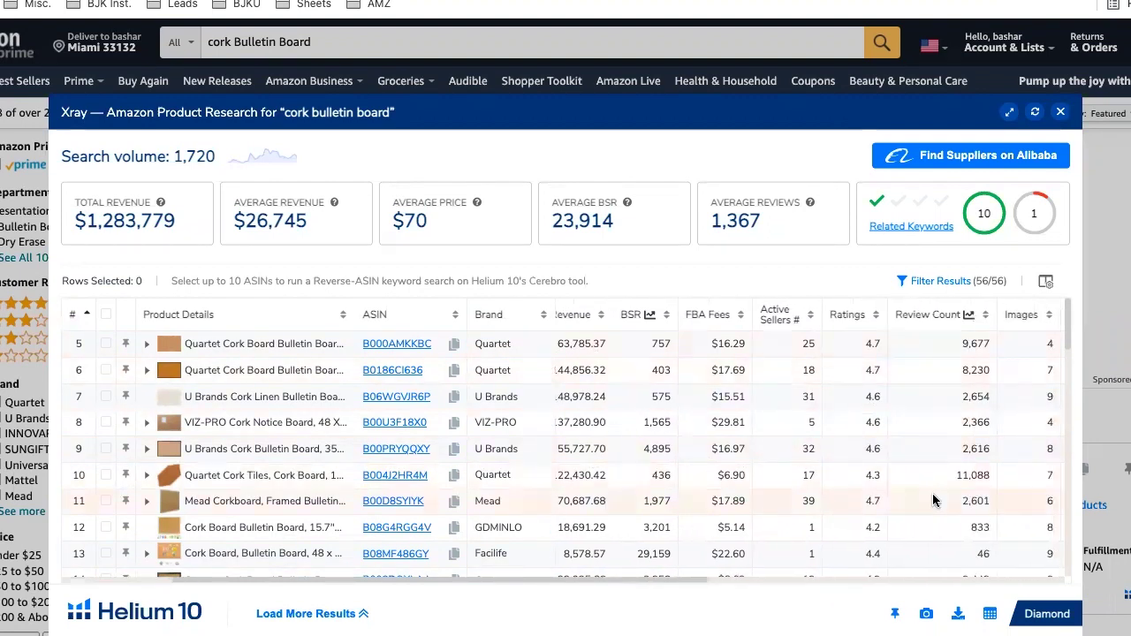
pyautogui.scroll(-2, 939, 459)
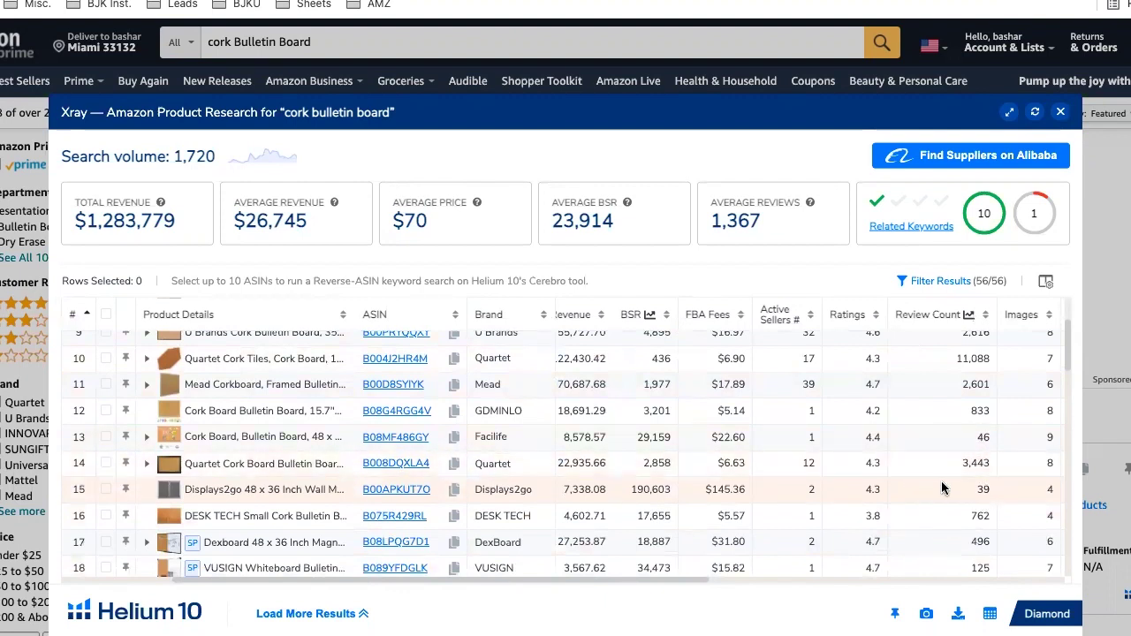
pyautogui.hscroll(-3, 944, 482)
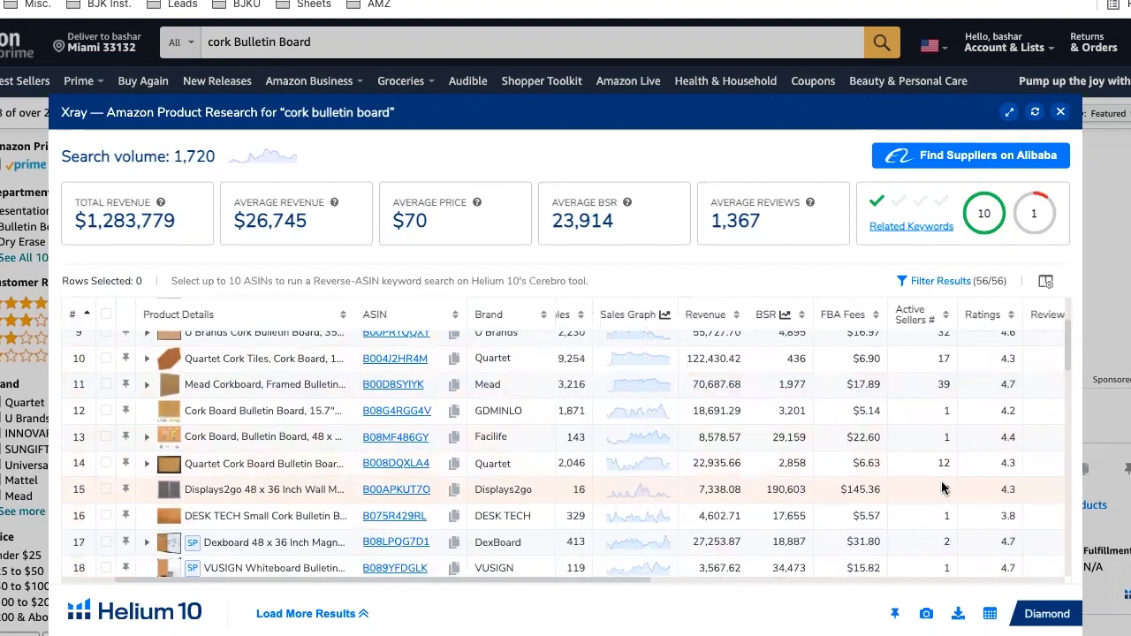
pyautogui.doubleClick(753, 439)
pyautogui.doubleClick(753, 489)
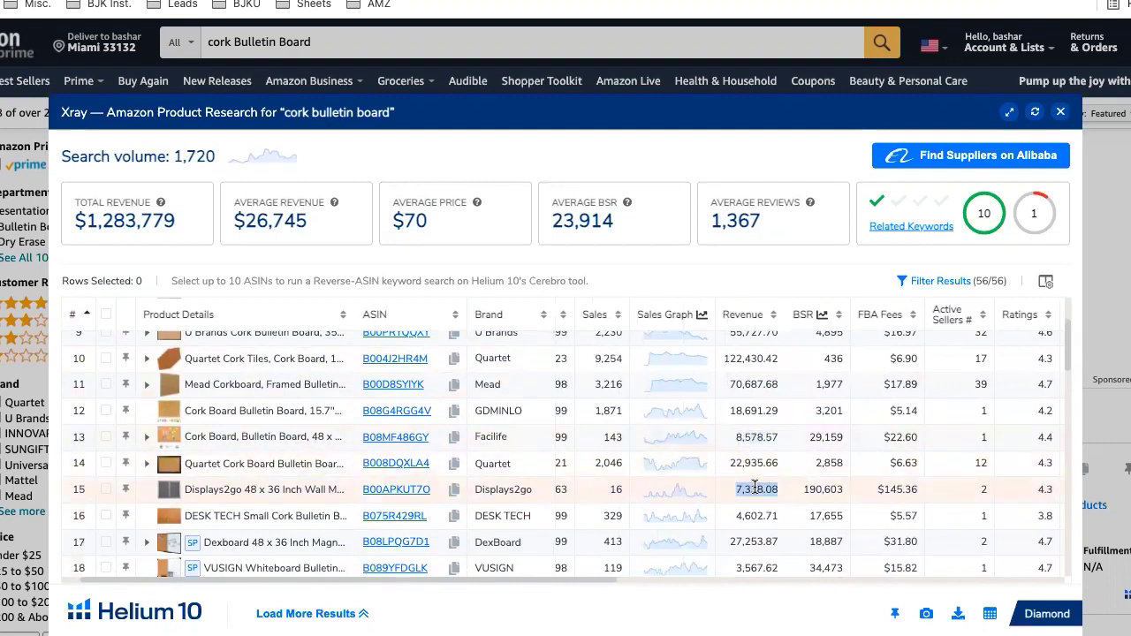
pyautogui.hscroll(3, 755, 487)
pyautogui.hscroll(2, 754, 487)
pyautogui.scroll(-2, 755, 490)
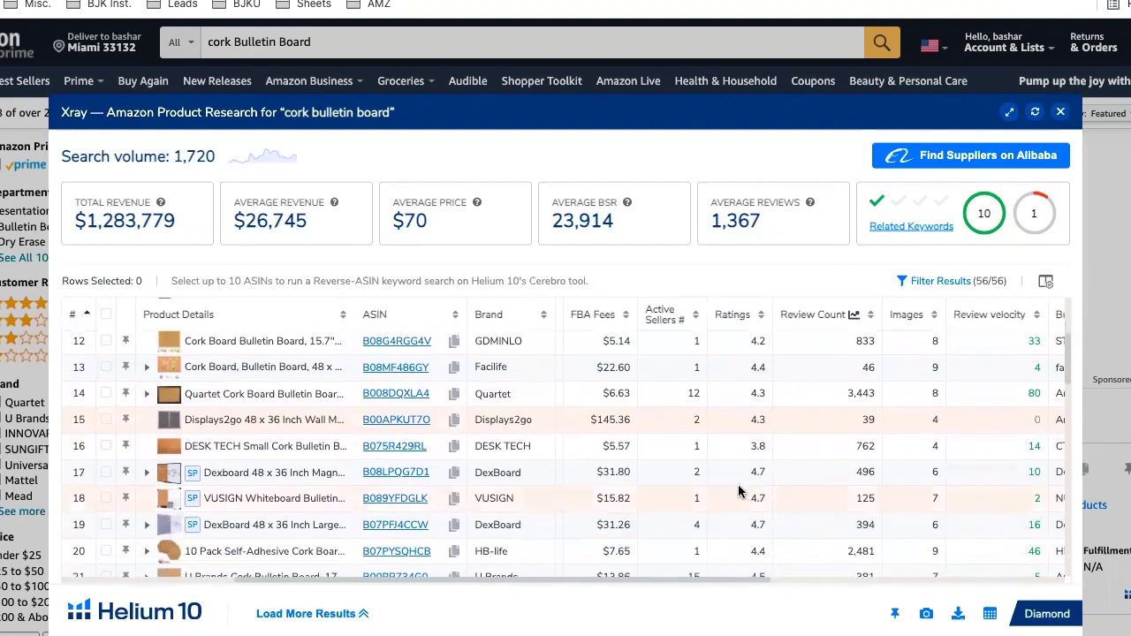
pyautogui.hscroll(-5, 742, 492)
pyautogui.scroll(4, 740, 491)
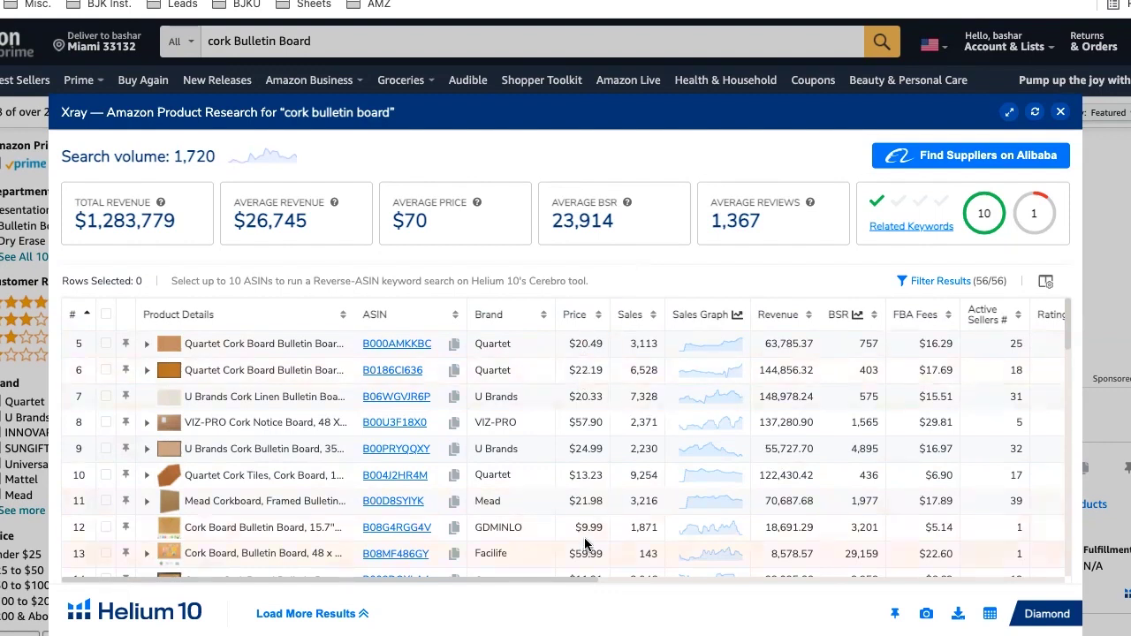
# - Compare the prices of the VIZ-PRO, Facilife and Displays2go boards with the other cork board listings
pyautogui.doubleClick(585, 422)
pyautogui.tripleClick(585, 552)
pyautogui.scroll(-1, 582, 442)
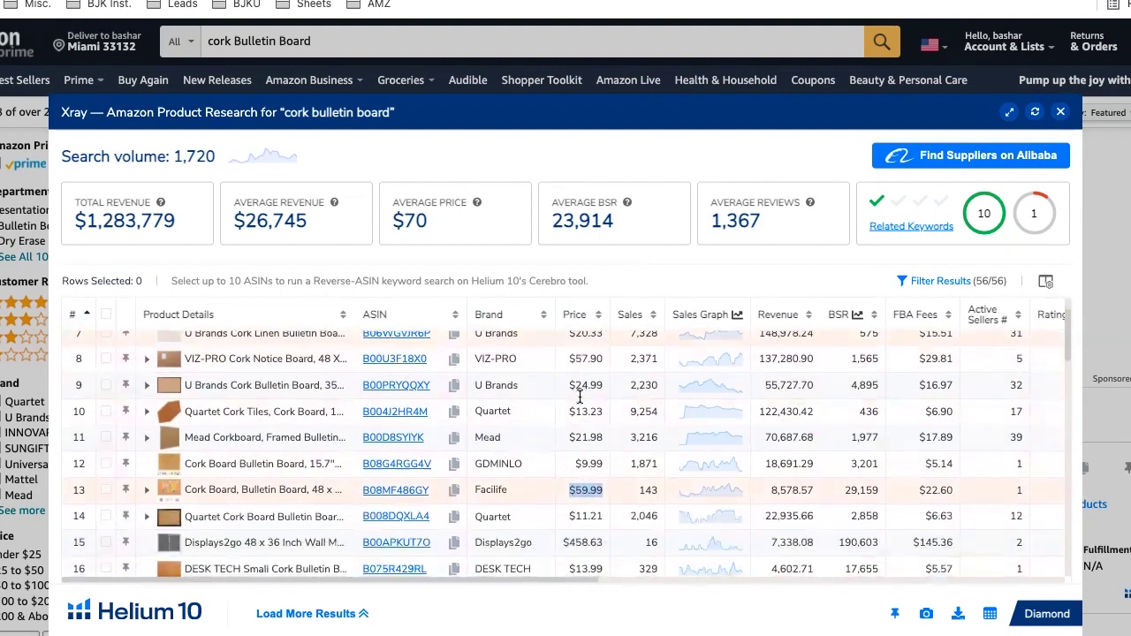
pyautogui.scroll(-1, 579, 512)
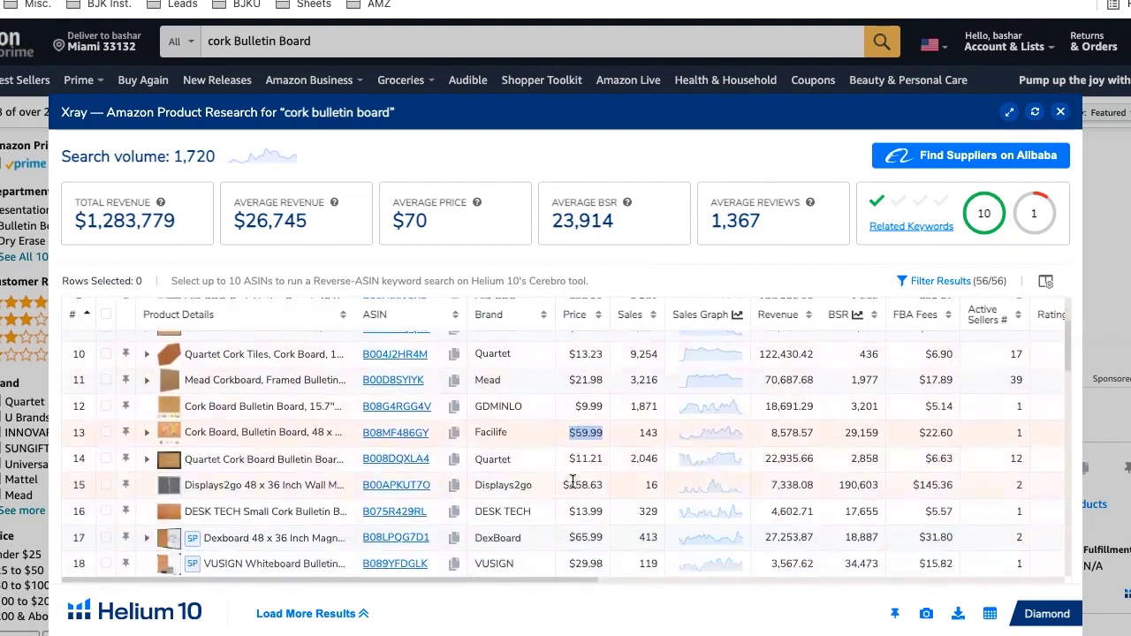
pyautogui.tripleClick(572, 484)
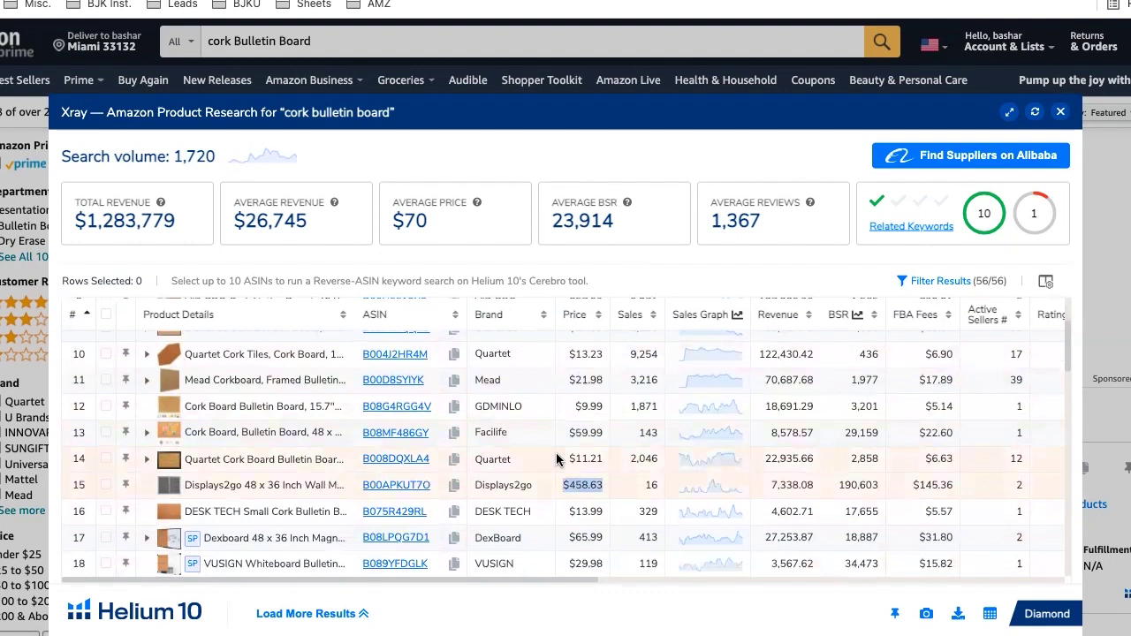
pyautogui.scroll(2, 556, 452)
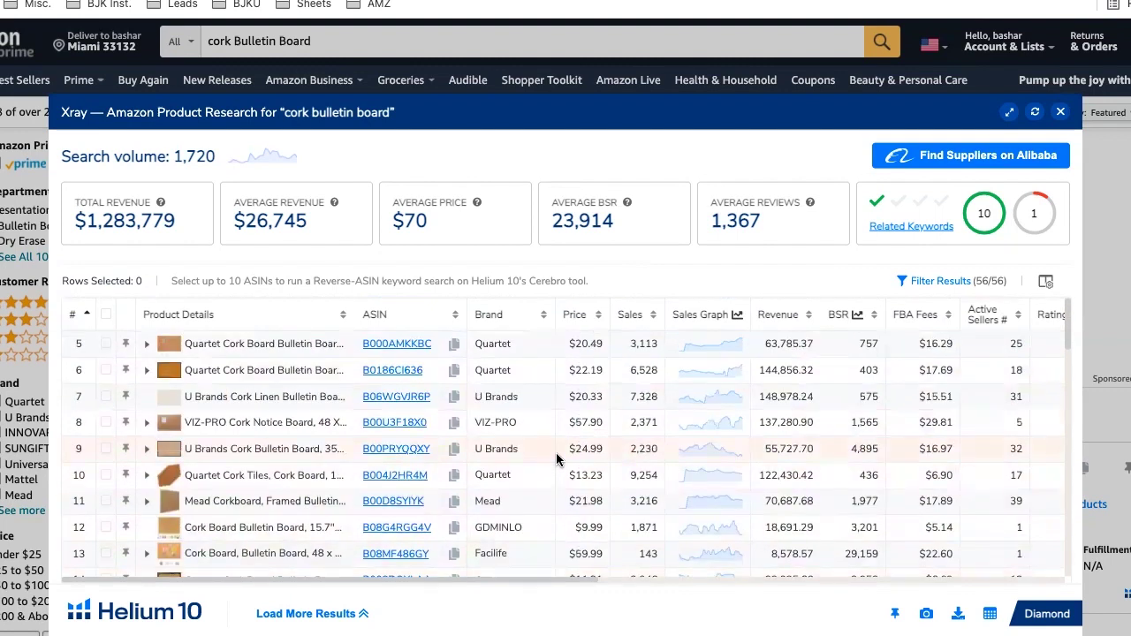